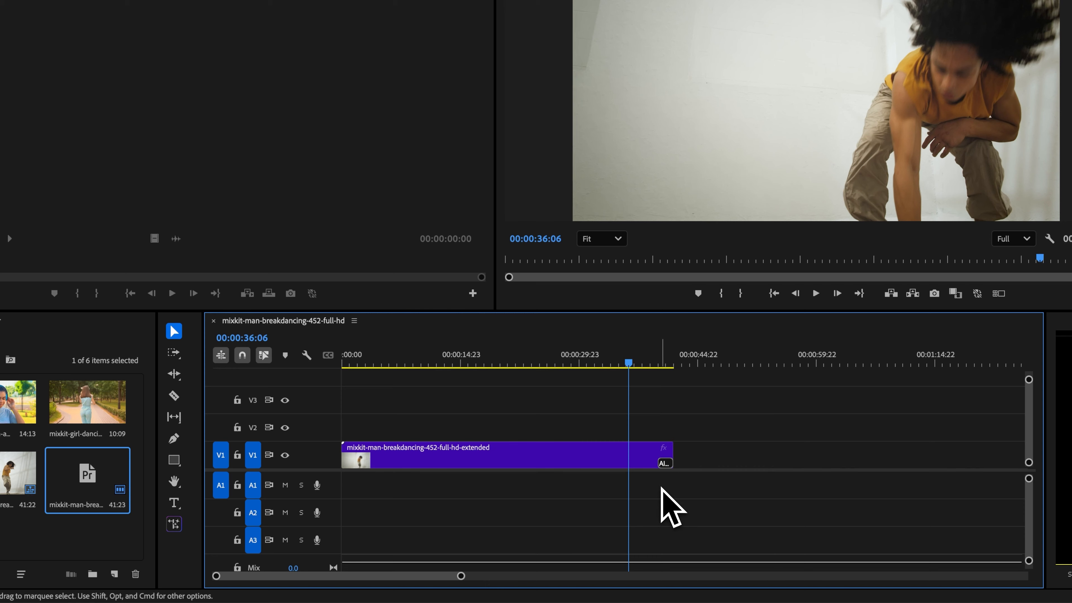
Step: Examine the AI-generated section at the end of the extended breakdancing clip
{"action": "key", "text": "="}
{"action": "key", "text": "="}
{"action": "key", "text": "="}
{"action": "key", "text": "="}
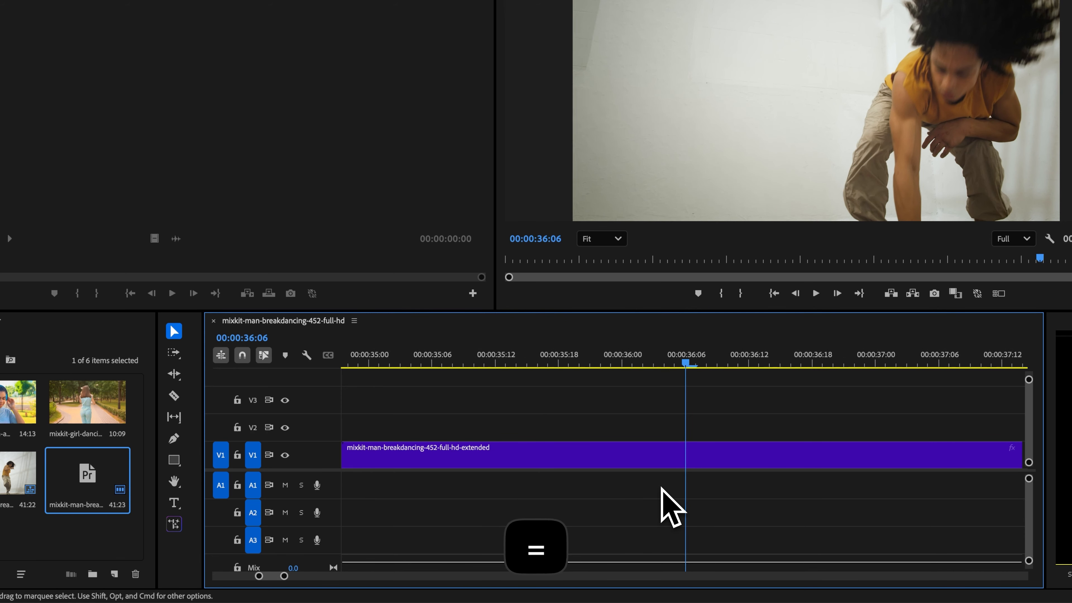
{"action": "key", "text": "="}
{"action": "scroll", "coordinate": [661, 488], "scroll_direction": "right", "scroll_amount": 10}
{"action": "scroll", "coordinate": [661, 488], "scroll_direction": "right", "scroll_amount": 8}
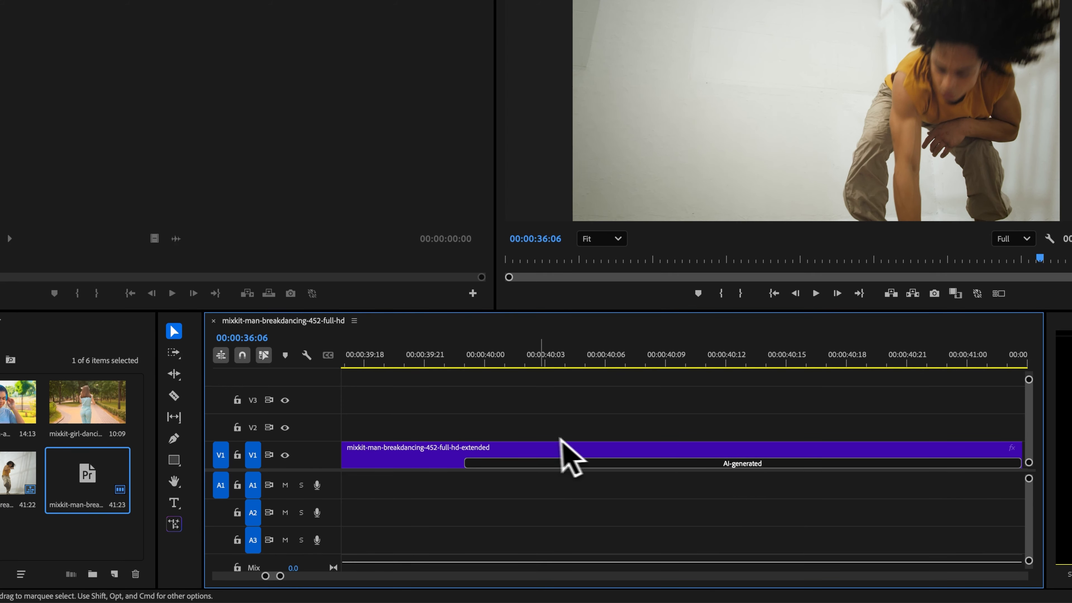
{"action": "key", "text": "minus"}
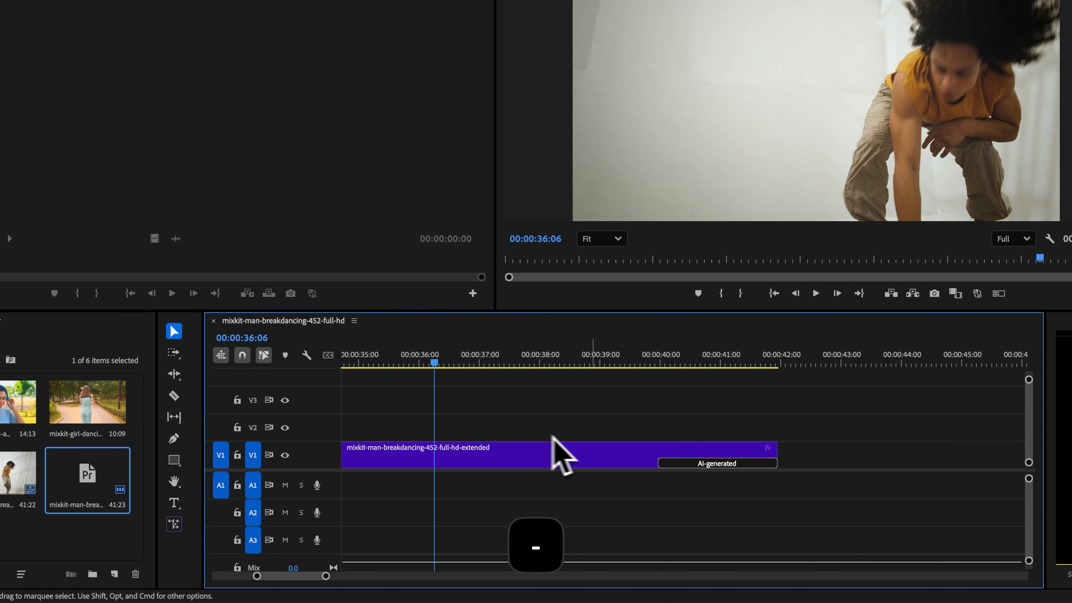
{"action": "left_click_drag", "start_coordinate": [441, 364], "coordinate": [511, 412]}
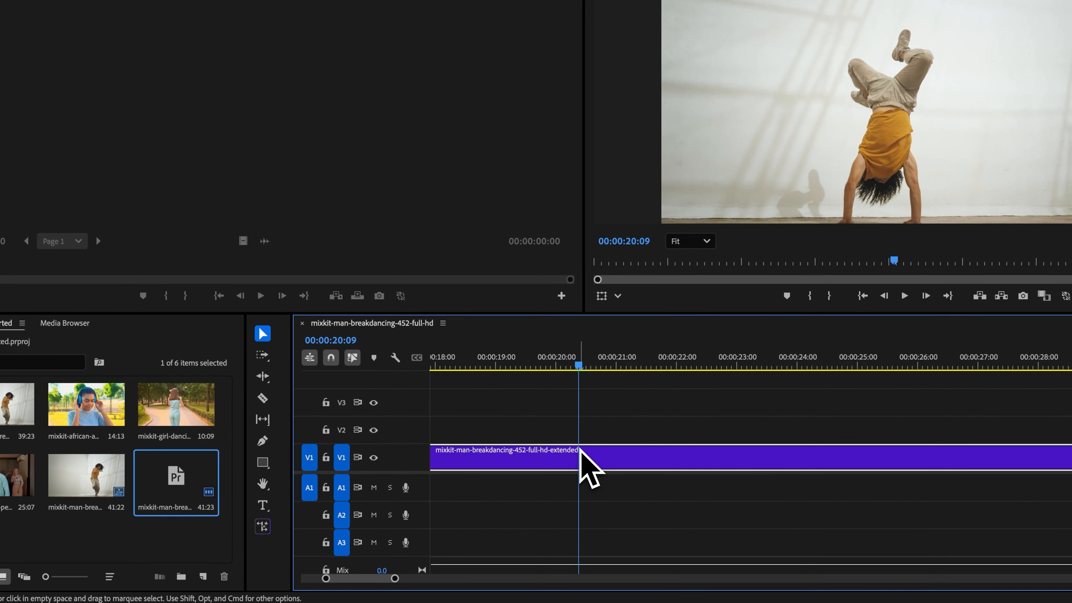
Step: Split the extended breakdancing clip at 00:00:20:09 and delete the part after the cut
{"action": "key", "text": "c"}
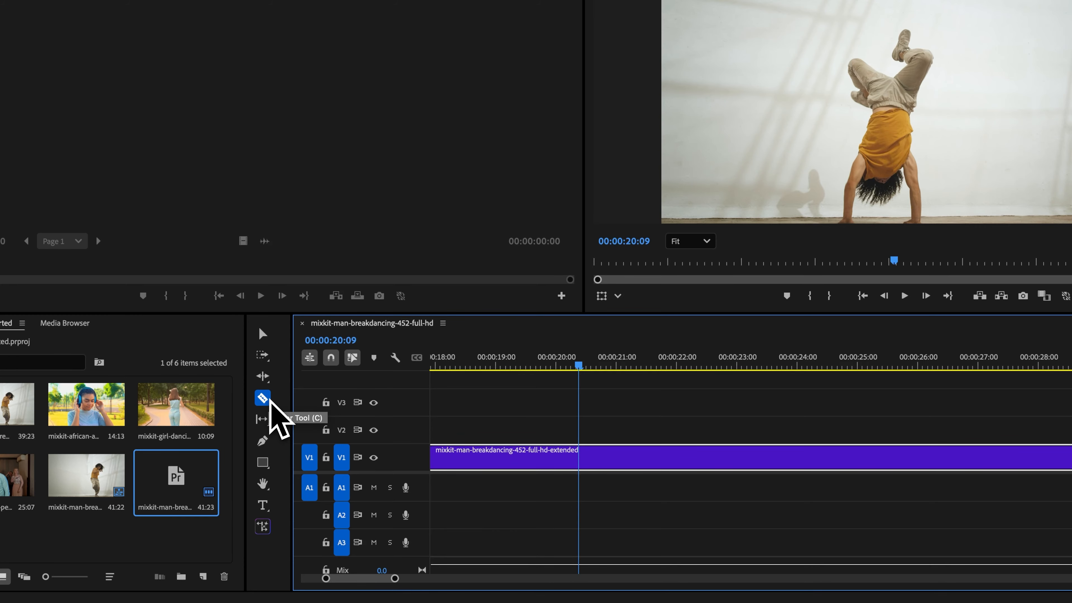
{"action": "left_click", "coordinate": [581, 458]}
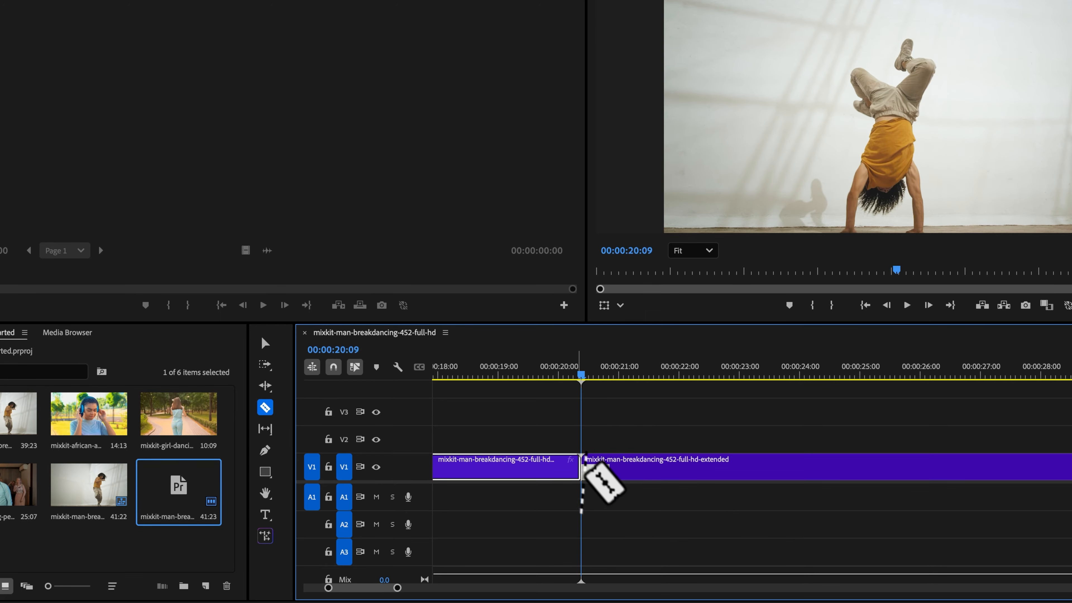
{"action": "key", "text": "v"}
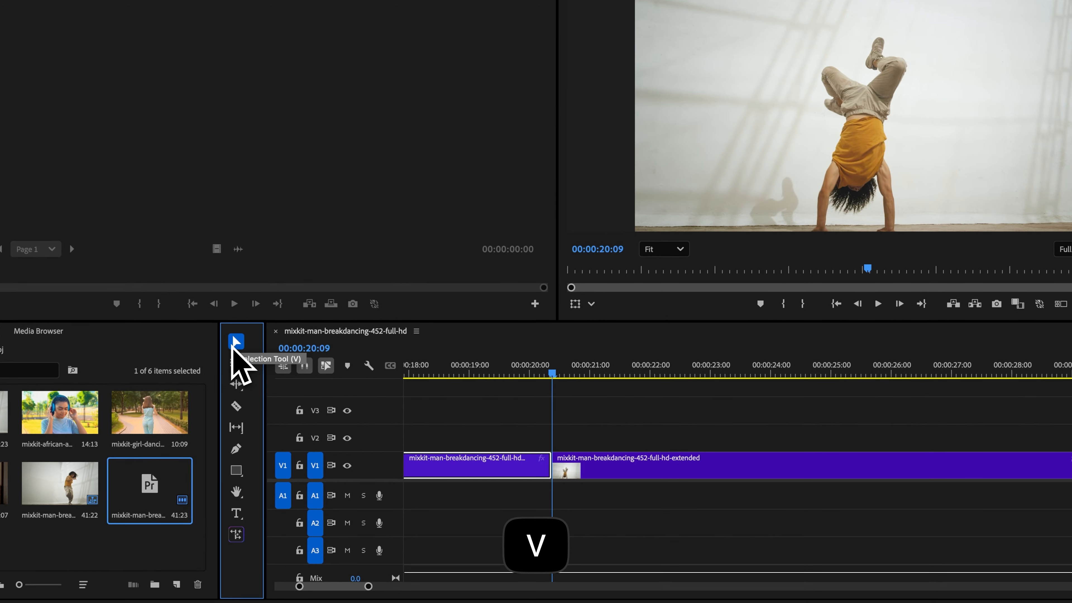
{"action": "left_click", "coordinate": [609, 460]}
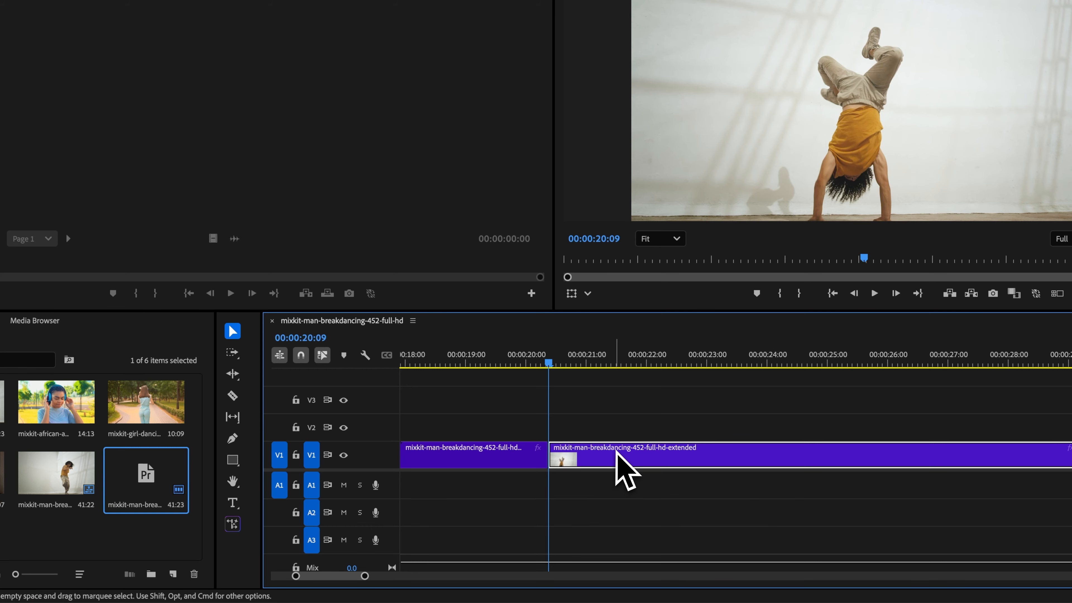
{"action": "key", "text": "BackSpace"}
Step: Try to lengthen the remaining breakdancing clip past its new end with Generative Extend
{"action": "left_click", "coordinate": [513, 454]}
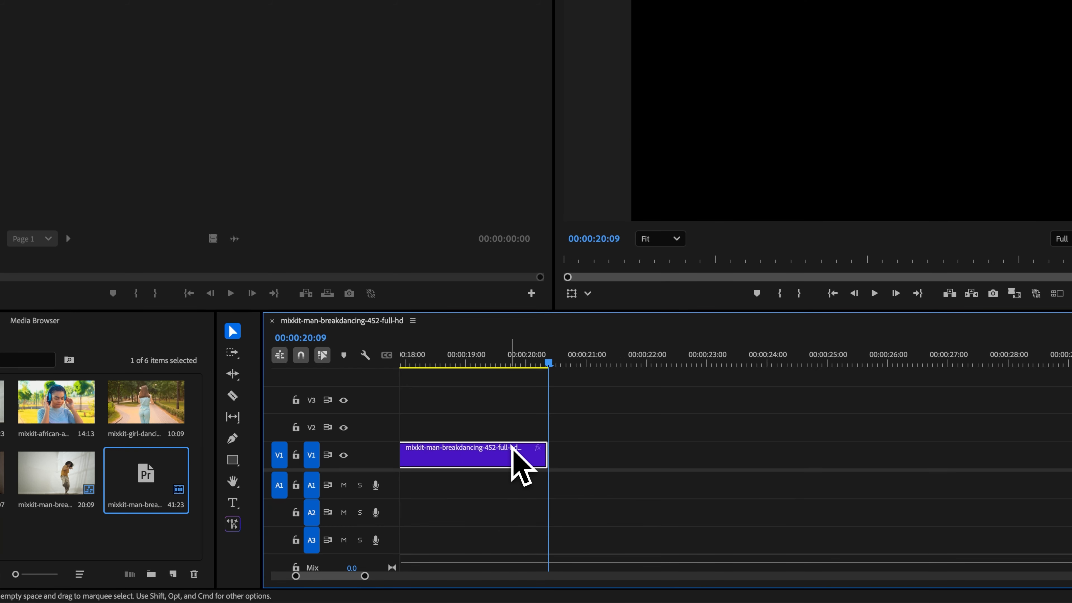
{"action": "left_click", "coordinate": [238, 523]}
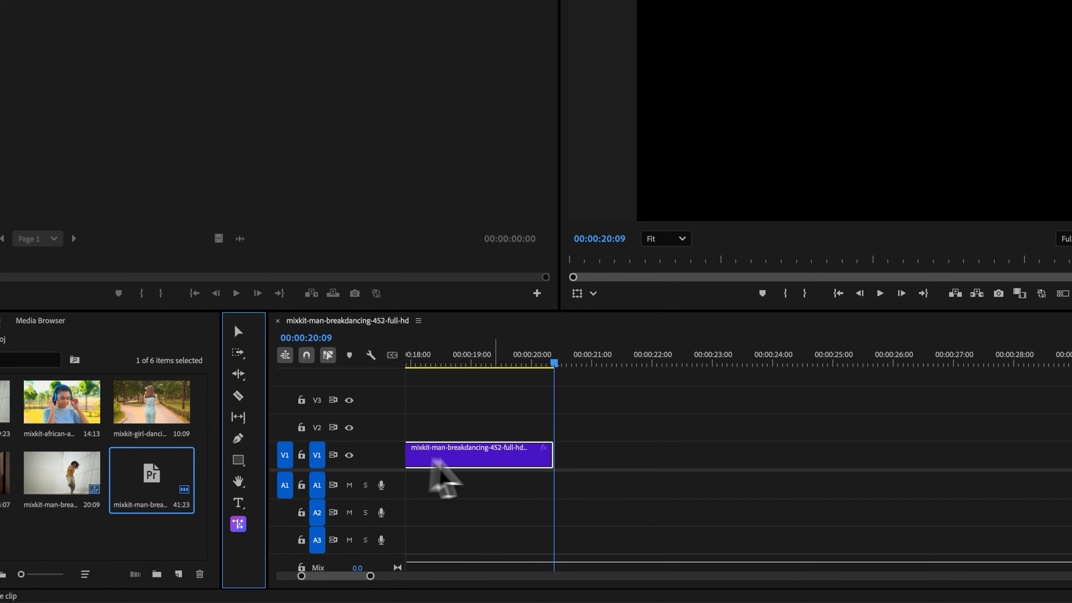
{"action": "left_click_drag", "start_coordinate": [558, 452], "coordinate": [749, 449]}
{"action": "left_click_drag", "start_coordinate": [556, 452], "coordinate": [624, 454]}
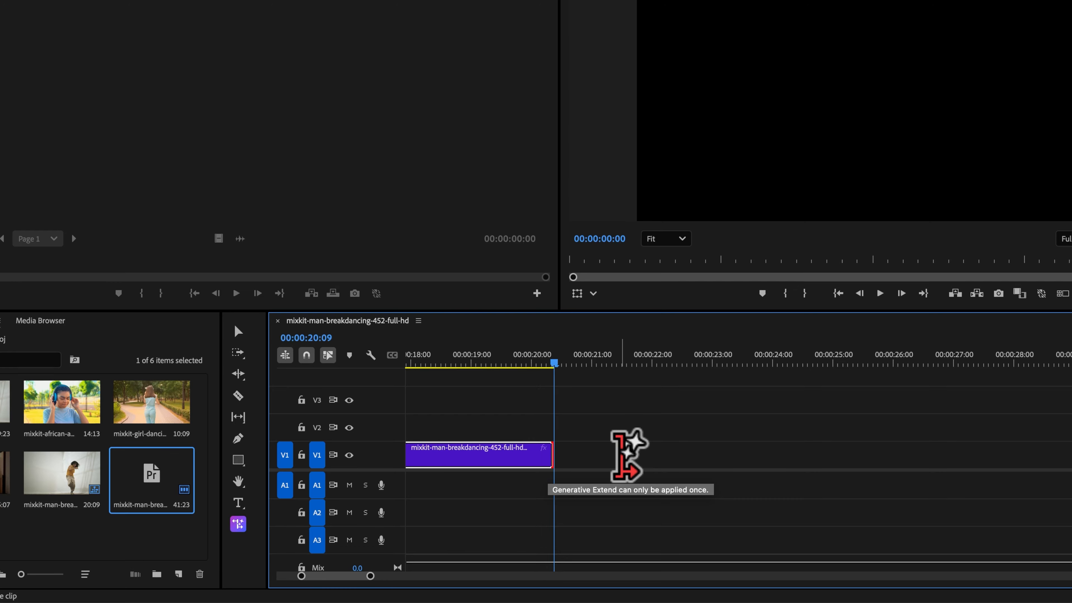
{"action": "left_click_drag", "start_coordinate": [623, 456], "coordinate": [703, 443]}
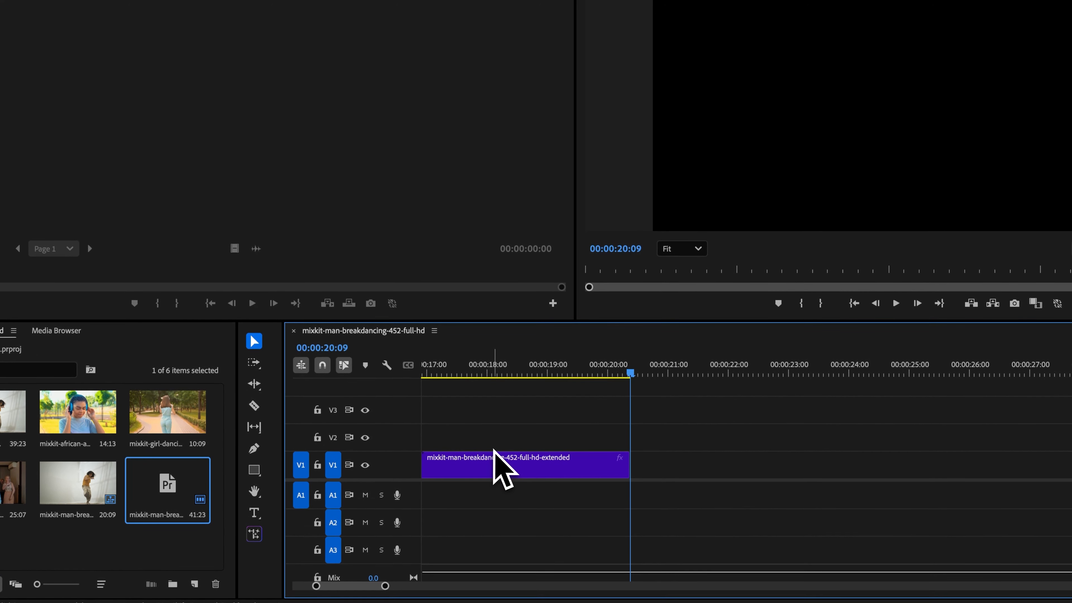
{"action": "scroll", "coordinate": [494, 443], "scroll_direction": "left", "scroll_amount": 3}
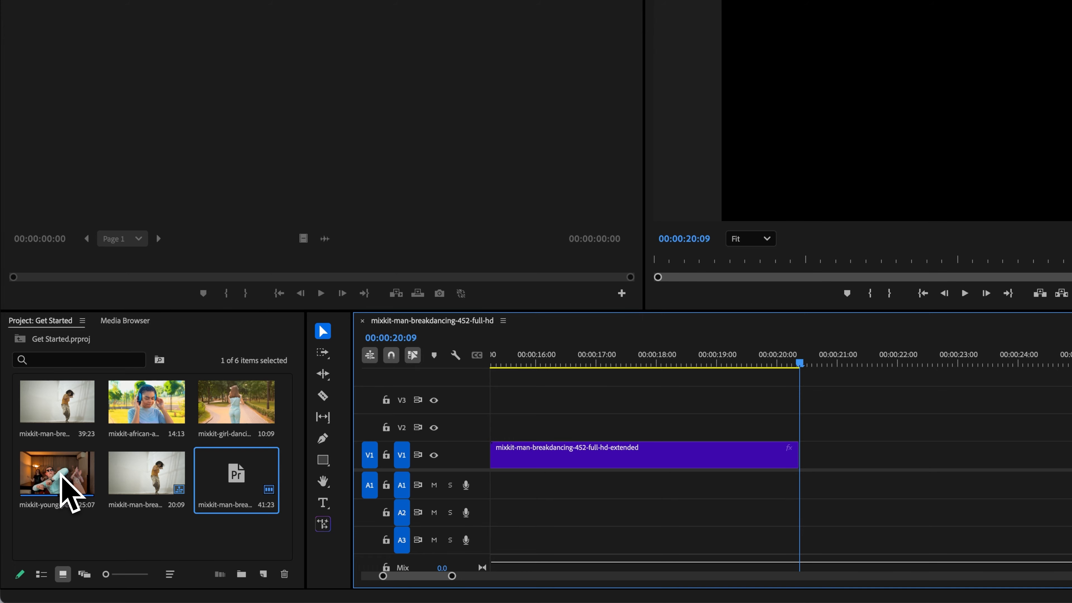
Step: Create a new sequence from the mixkit-young-people-dancing-cheerfully-4614-4k.mp4 clip and move the playhead to 00:00:24:09
{"action": "left_click", "coordinate": [54, 480]}
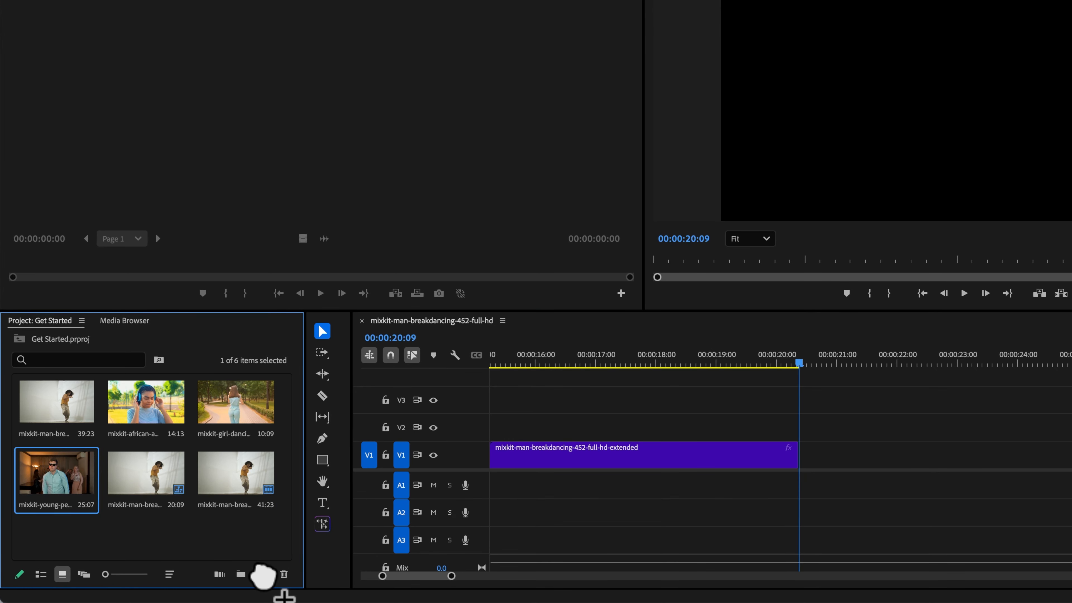
{"action": "left_click_drag", "start_coordinate": [262, 575], "coordinate": [263, 575]}
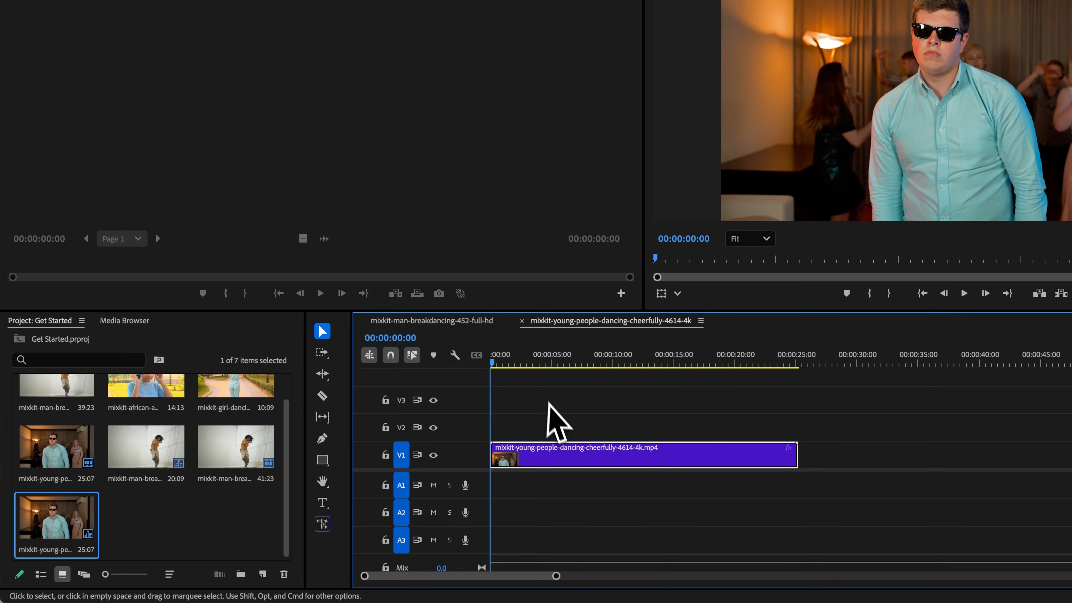
{"action": "left_click", "coordinate": [527, 362]}
{"action": "left_click_drag", "start_coordinate": [522, 379], "coordinate": [836, 364]}
{"action": "left_click_drag", "start_coordinate": [750, 363], "coordinate": [702, 363]}
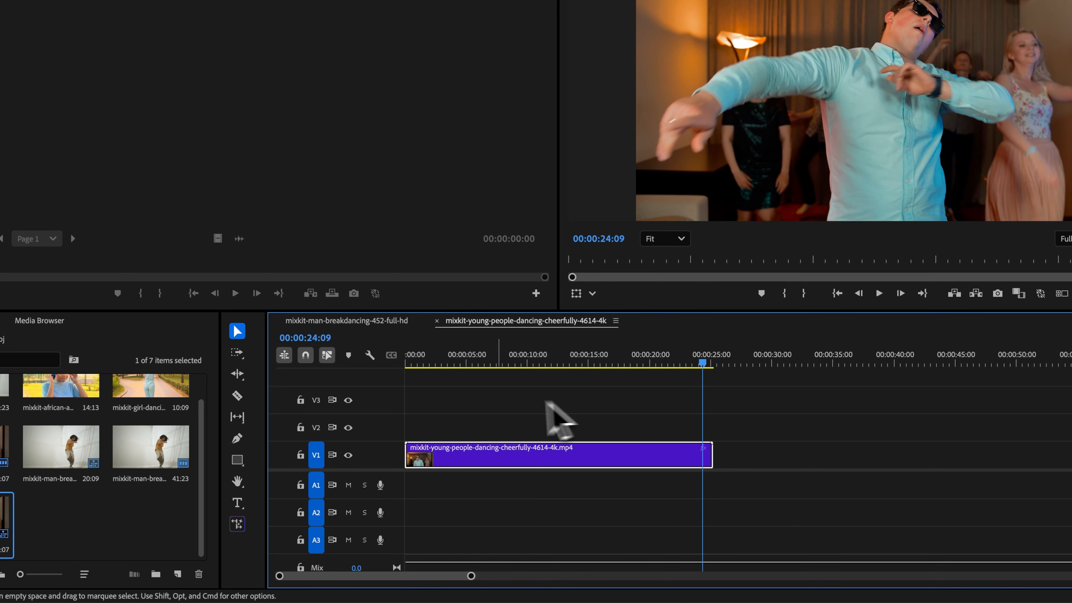
Step: Lengthen the end of the young people dancing clip by 2 seconds with Generative Extend
{"action": "left_click", "coordinate": [237, 523]}
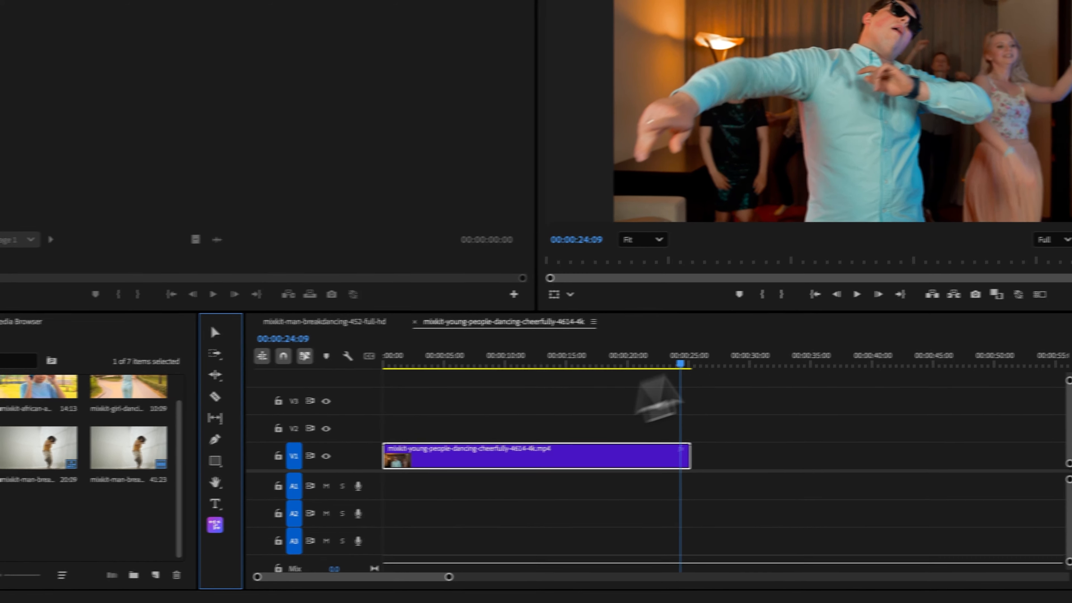
{"action": "mouse_move", "coordinate": [712, 454]}
{"action": "left_mouse_down"}
{"action": "mouse_move", "coordinate": [748, 455]}
{"action": "mouse_move", "coordinate": [696, 457]}
{"action": "left_mouse_up"}
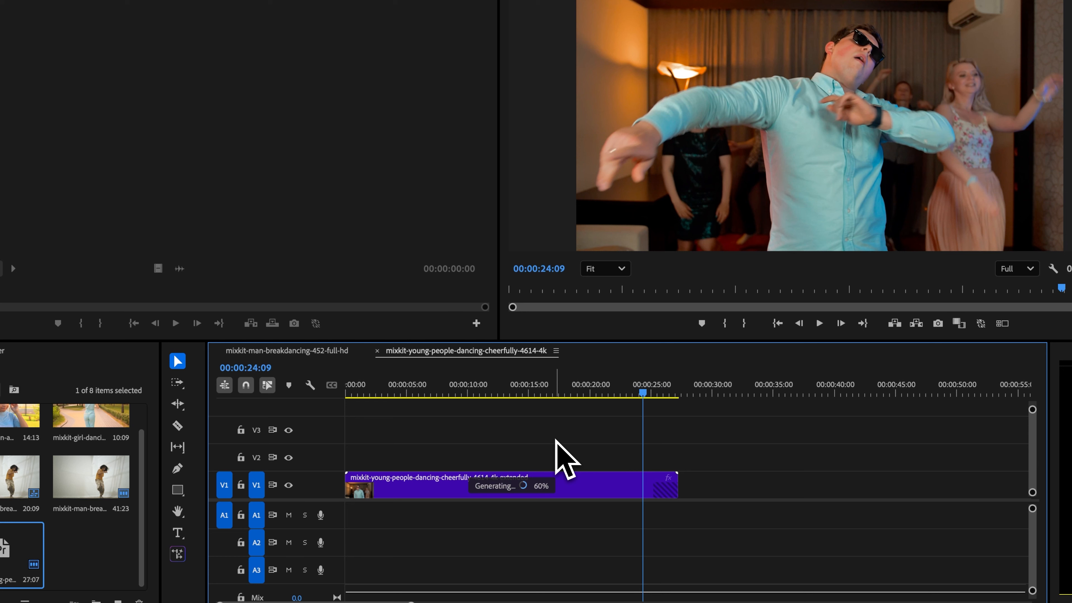
{"action": "key", "text": "="}
{"action": "key", "text": "="}
{"action": "key", "text": "="}
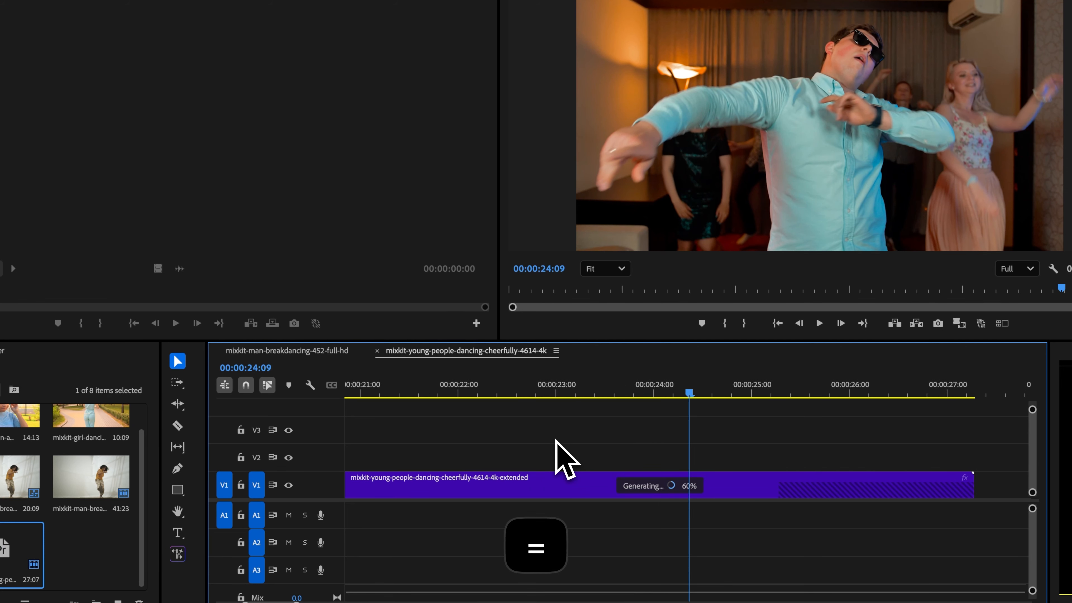
{"action": "scroll", "coordinate": [565, 458], "scroll_direction": "down", "scroll_amount": 5}
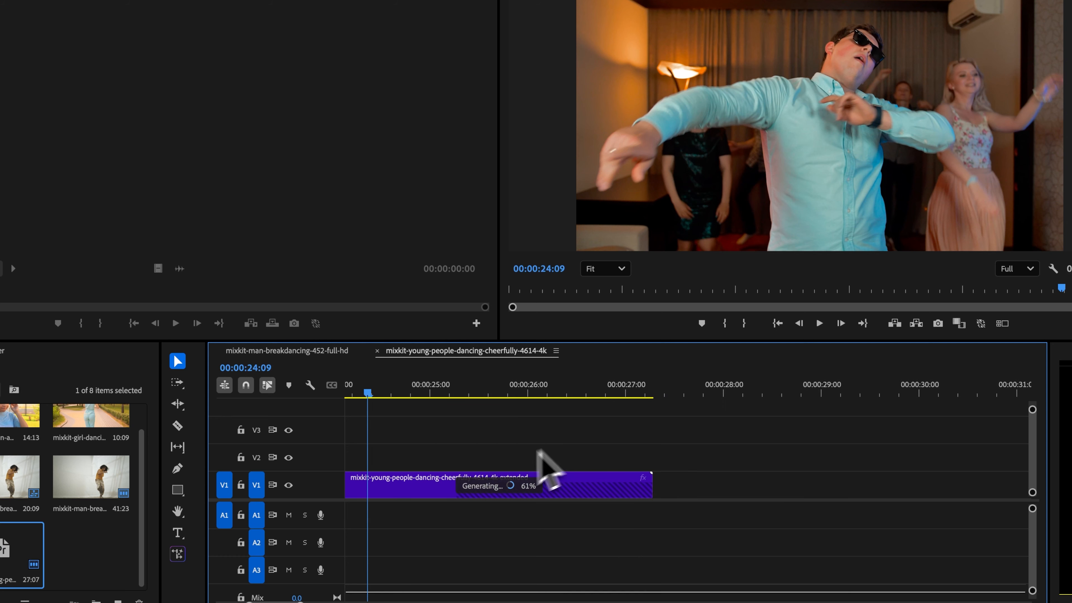
{"action": "scroll", "coordinate": [519, 473], "scroll_direction": "up", "scroll_amount": 2}
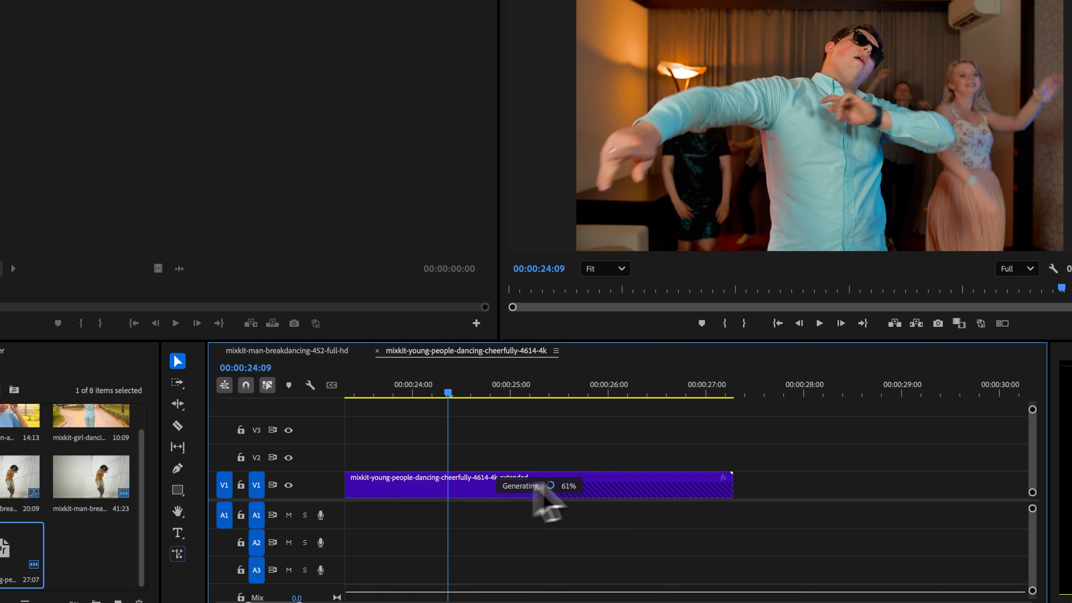
{"action": "scroll", "coordinate": [627, 482], "scroll_direction": "up", "scroll_amount": 1}
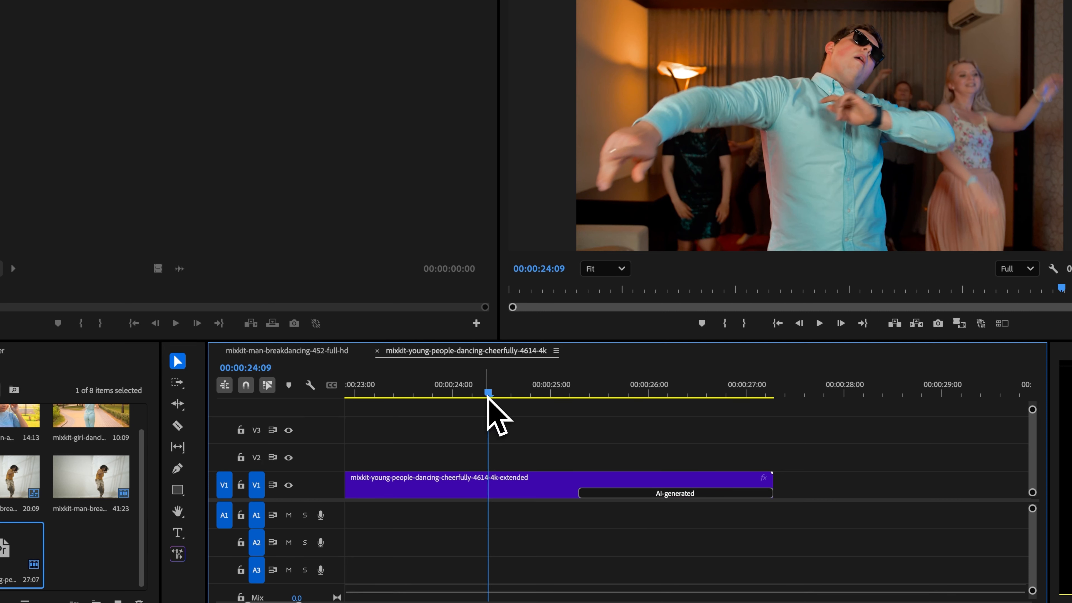
Step: Play the AI-generated ending of the young people dancing clip from 00:00:25:02
{"action": "left_click_drag", "start_coordinate": [488, 398], "coordinate": [576, 400]}
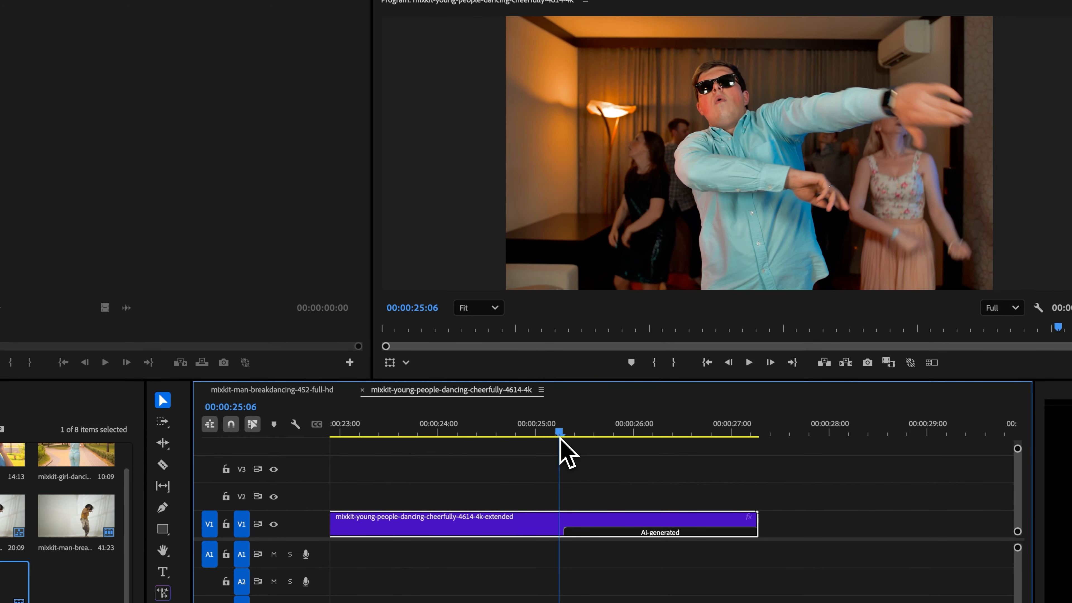
{"action": "left_click_drag", "start_coordinate": [561, 439], "coordinate": [543, 436]}
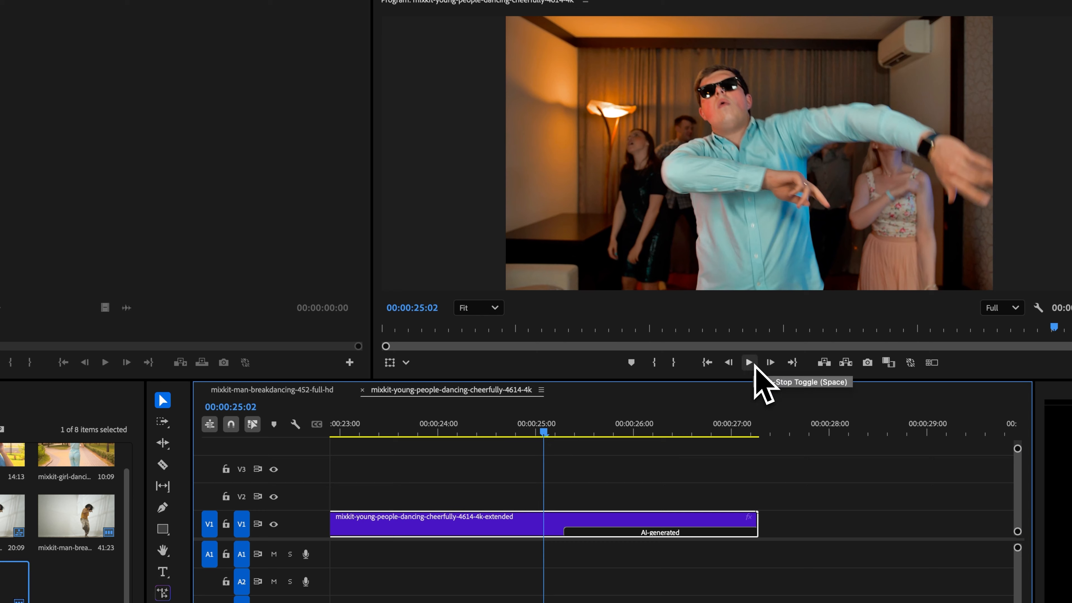
{"action": "key", "text": "space"}
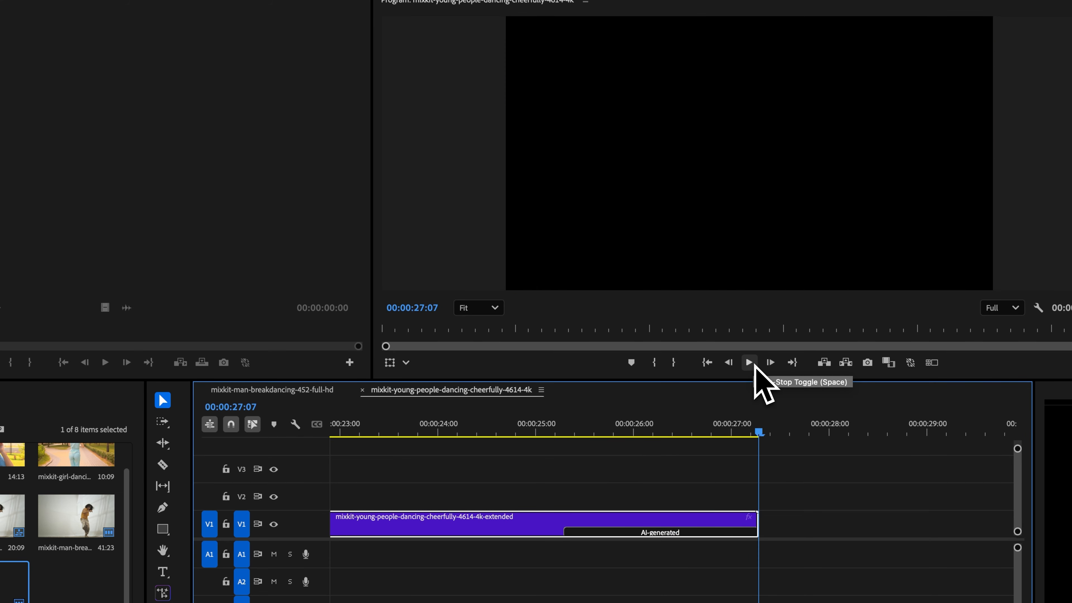
Step: Play the dancing clip's last seconds full screen from 00:00:23:22, including the AI-generated section, and leave full screen
{"action": "left_click_drag", "start_coordinate": [772, 435], "coordinate": [453, 466]}
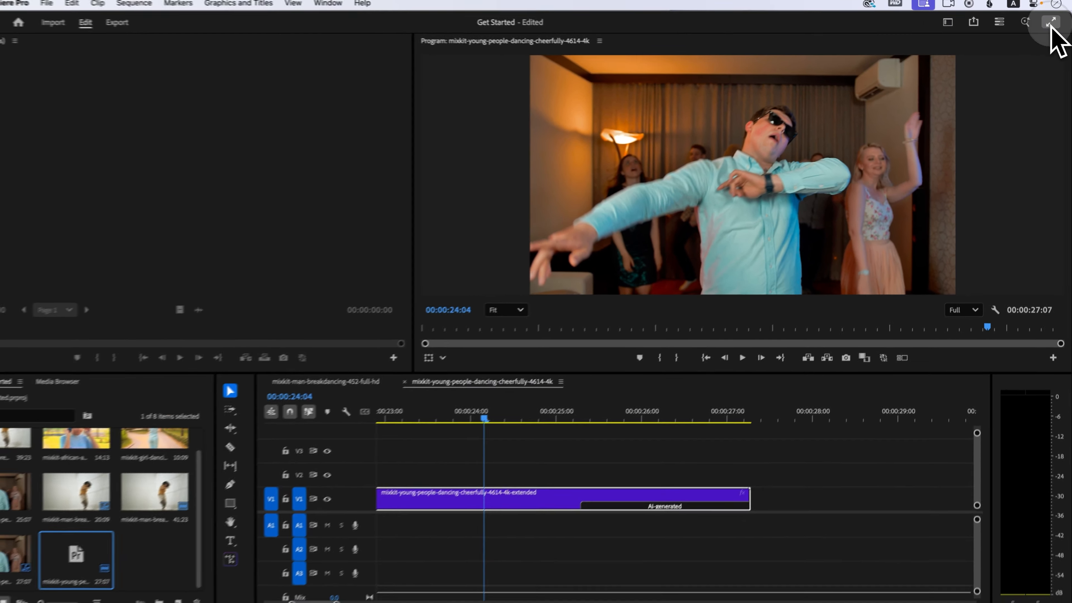
{"action": "left_click", "coordinate": [1048, 14]}
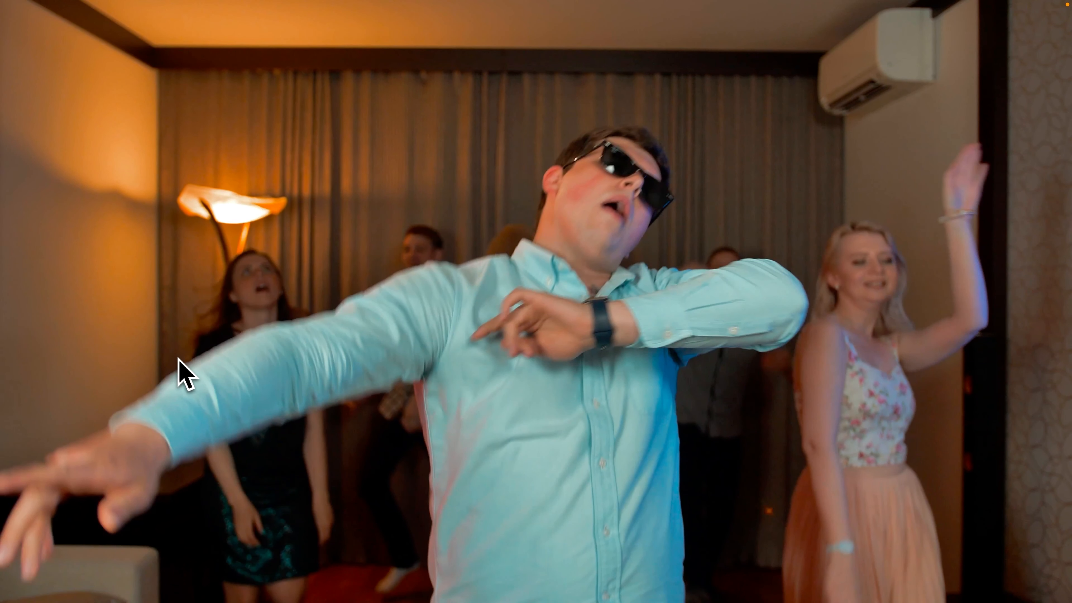
{"action": "key", "text": "Escape"}
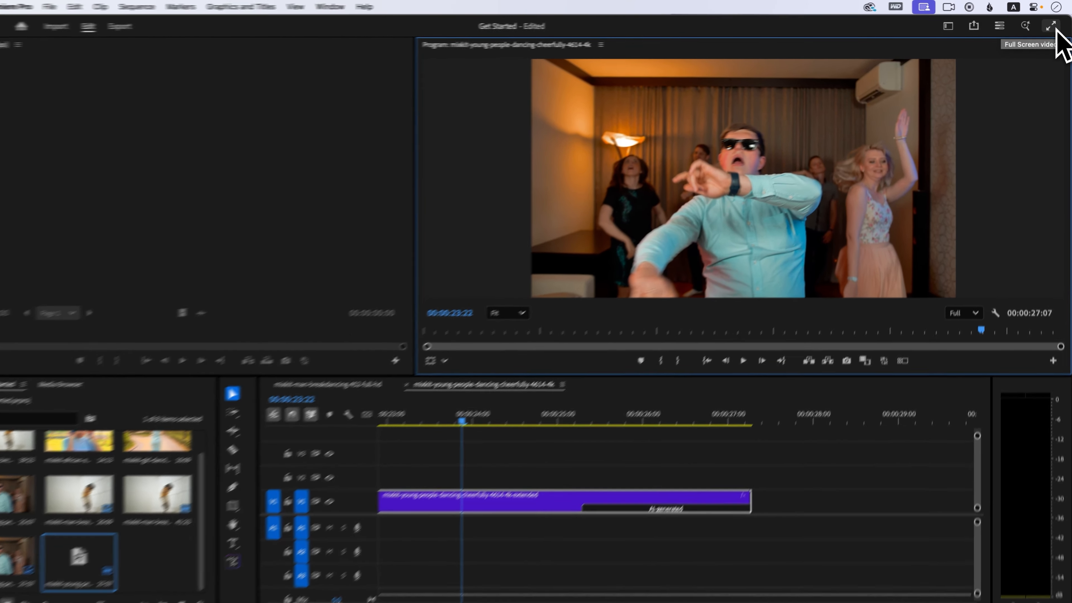
{"action": "left_click", "coordinate": [1055, 28]}
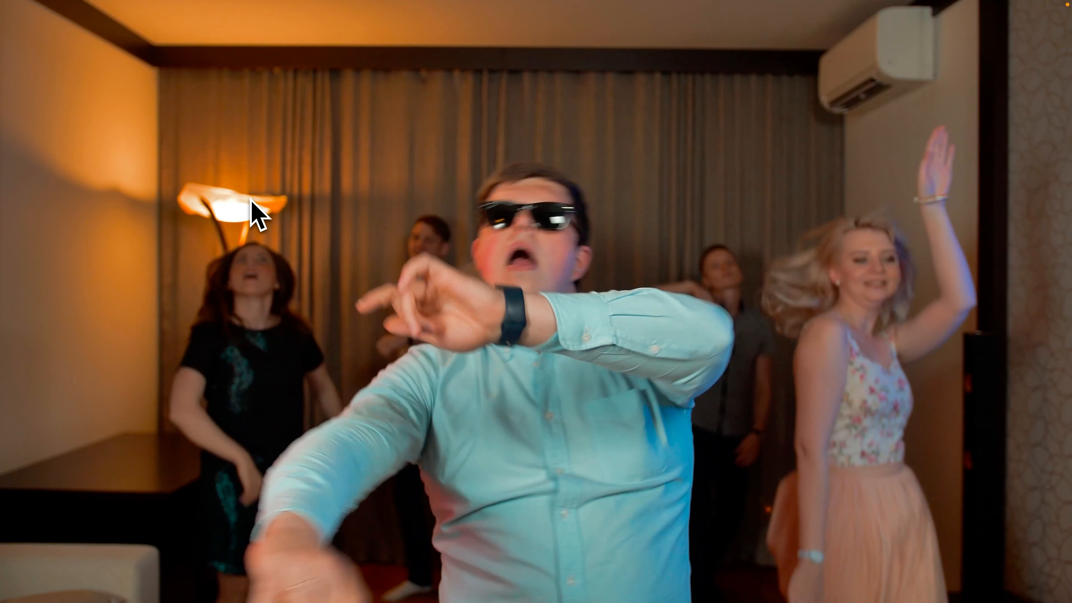
{"action": "key", "text": "space"}
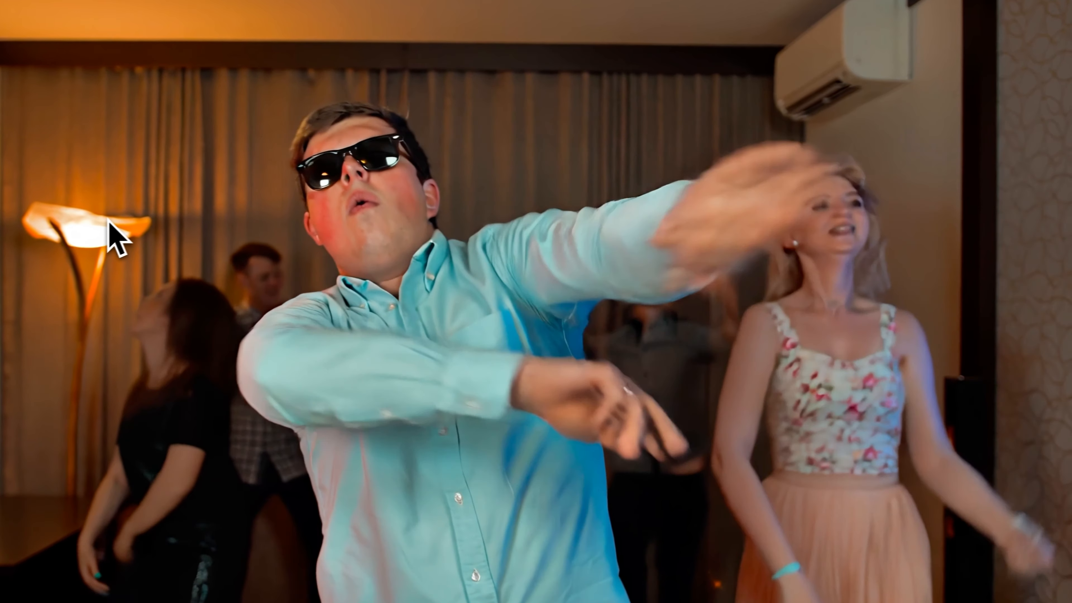
{"action": "key", "text": "Escape"}
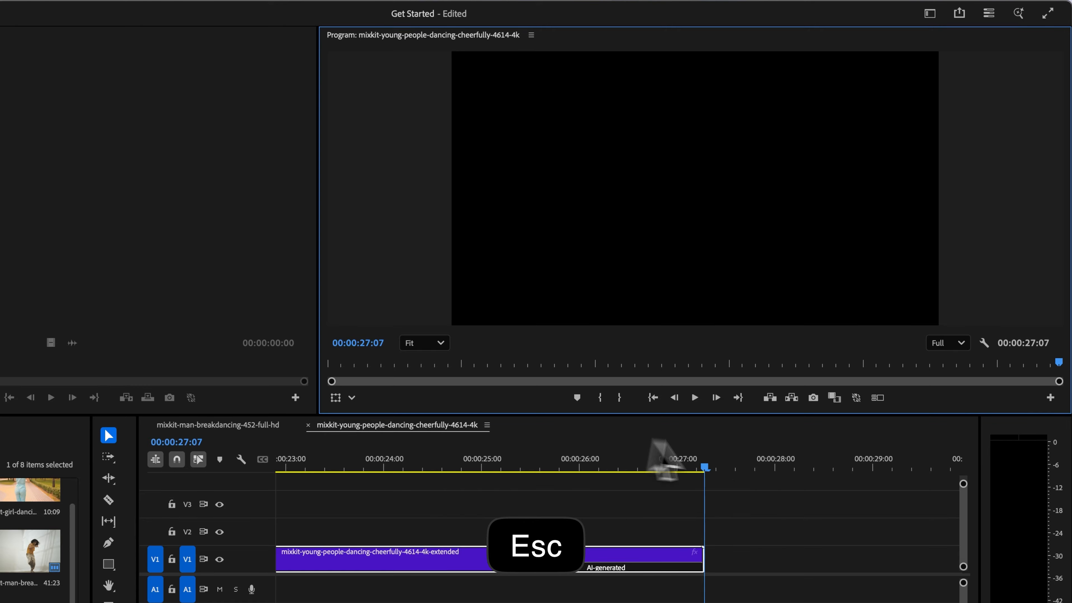
Step: Replay the dancing clip's ending full screen from 00:00:24:21, leave full screen and deselect the clip
{"action": "left_click_drag", "start_coordinate": [708, 482], "coordinate": [466, 460]}
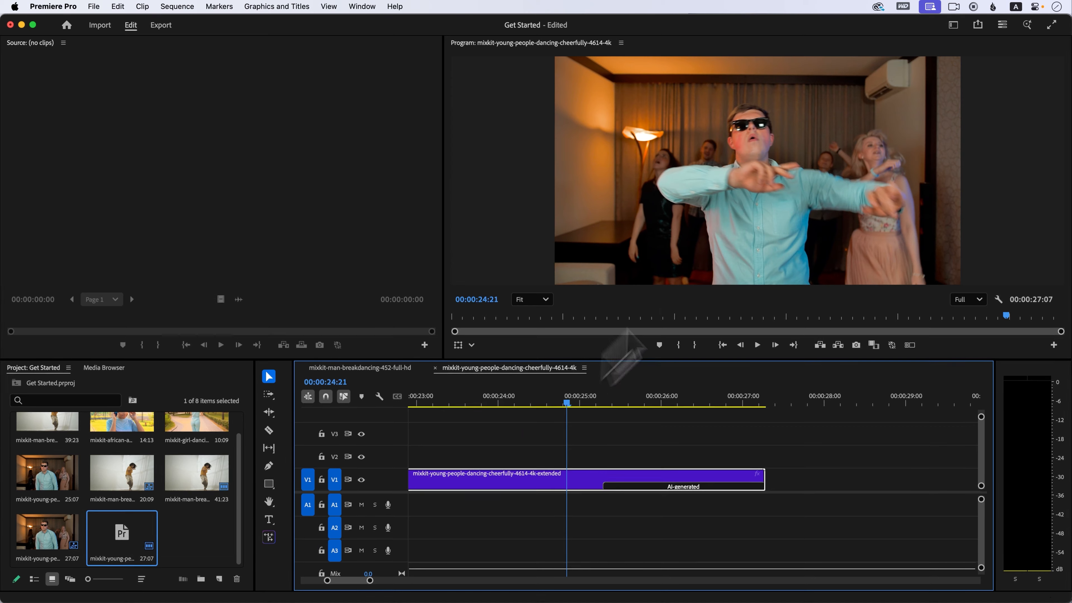
{"action": "left_click", "coordinate": [1049, 25]}
{"action": "key", "text": "space"}
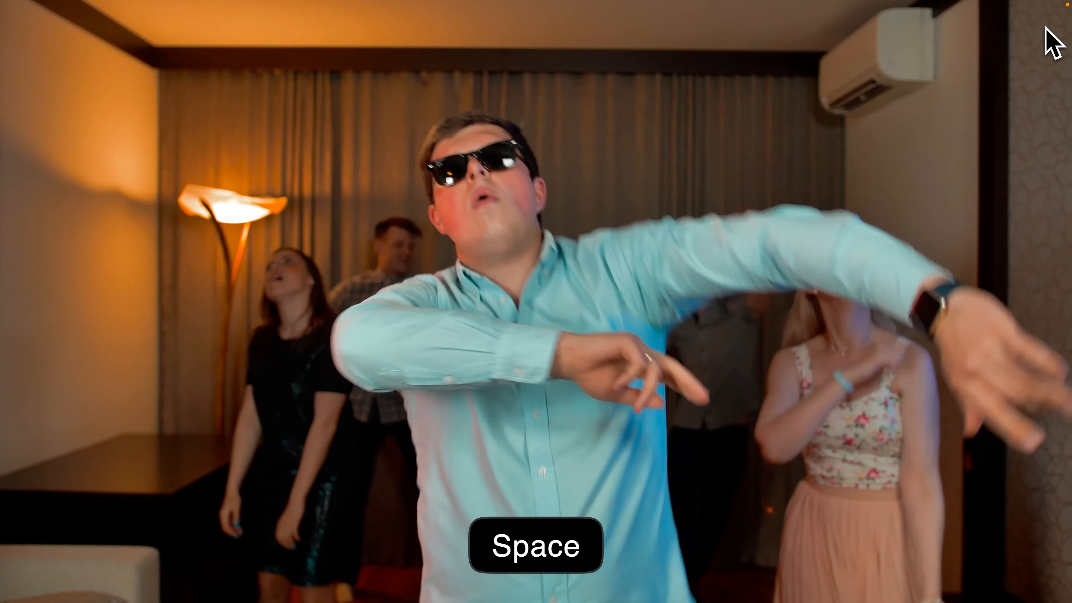
{"action": "key", "text": "Escape"}
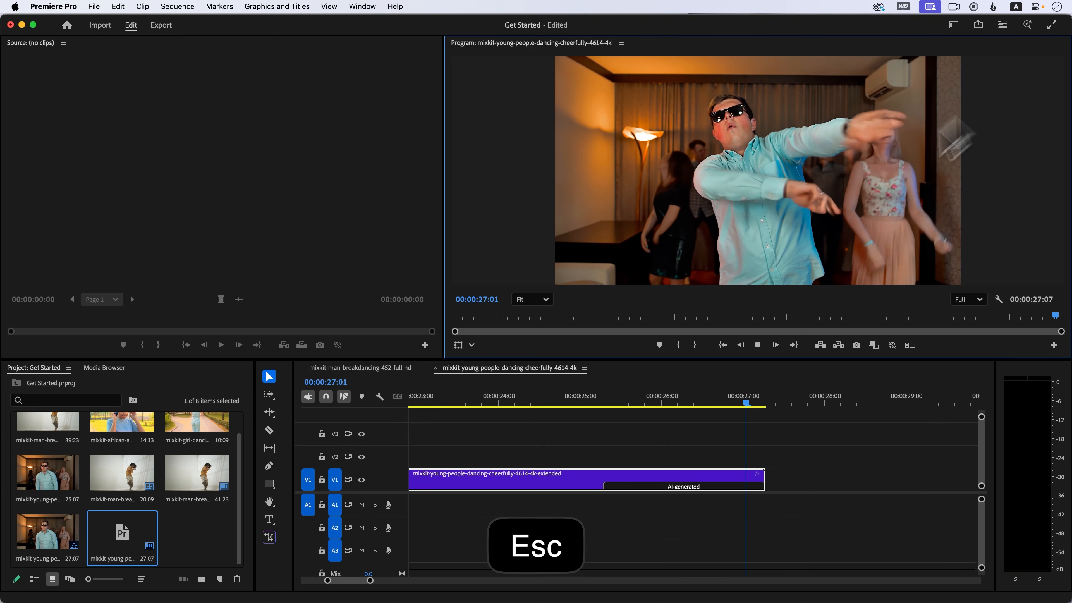
{"action": "left_click", "coordinate": [561, 441]}
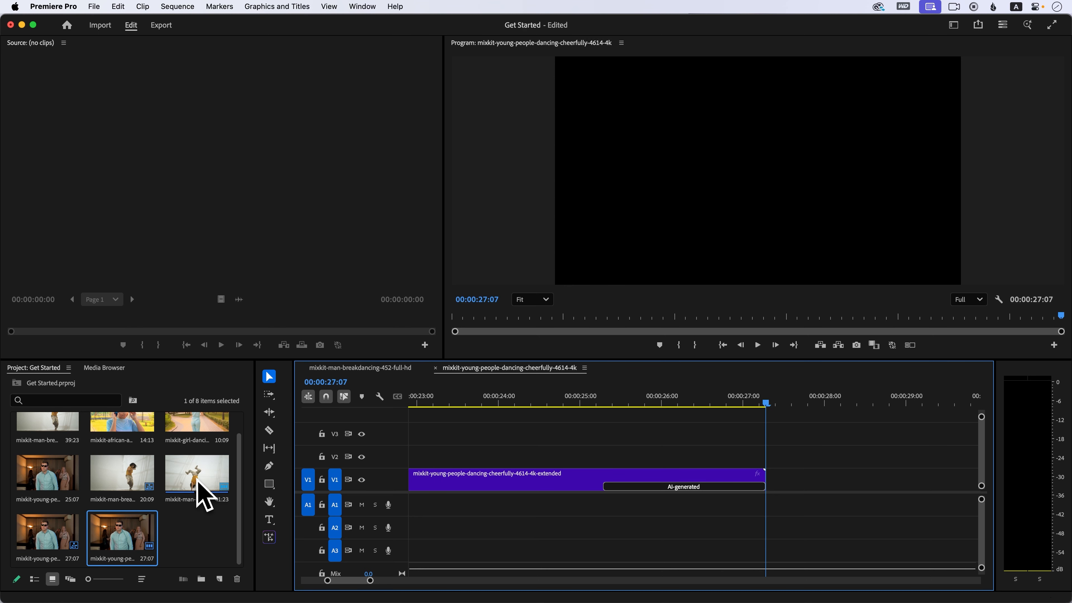
Step: Show the man breakdancing sequence with its whole clip visible in the timeline and the playhead at 00:00:09:17
{"action": "left_click", "coordinate": [380, 367]}
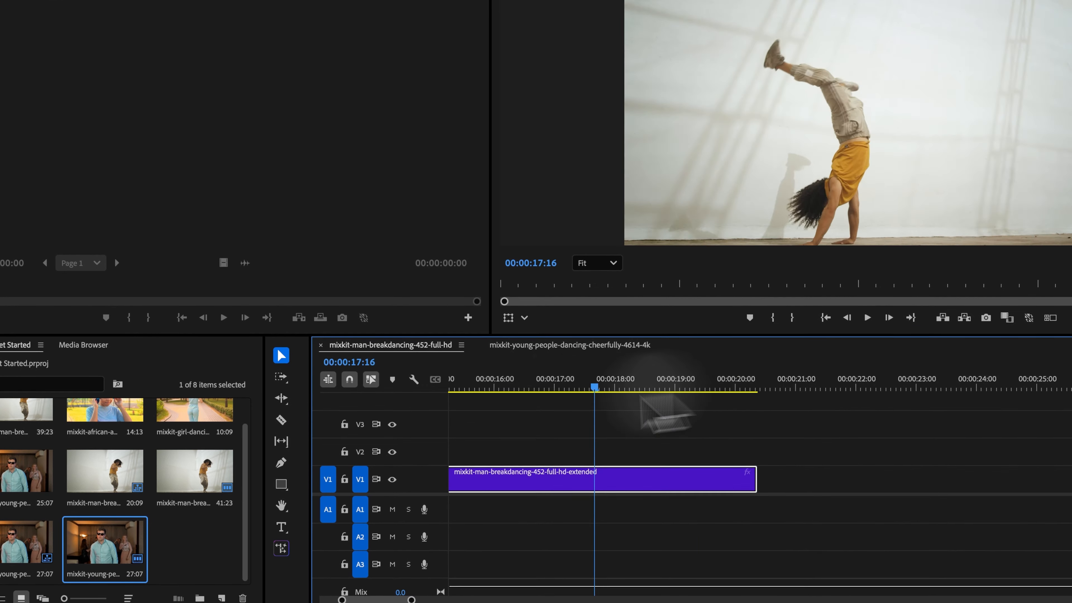
{"action": "left_click_drag", "start_coordinate": [641, 395], "coordinate": [551, 407]}
{"action": "left_click_drag", "start_coordinate": [679, 425], "coordinate": [939, 427]}
{"action": "scroll", "coordinate": [939, 428], "scroll_direction": "right", "scroll_amount": 3}
{"action": "key", "text": "minus"}
{"action": "key", "text": "minus"}
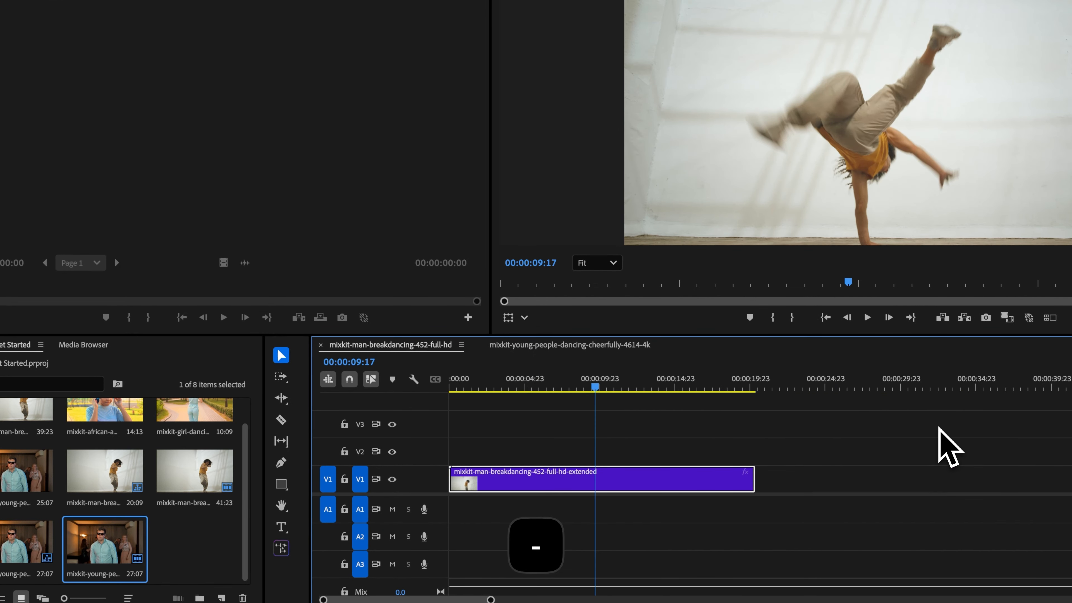
Step: View the extended breakdancing clip and the extended young people dancing clip from the project in the Source Monitor
{"action": "left_click", "coordinate": [194, 477]}
{"action": "double_click", "coordinate": [194, 477]}
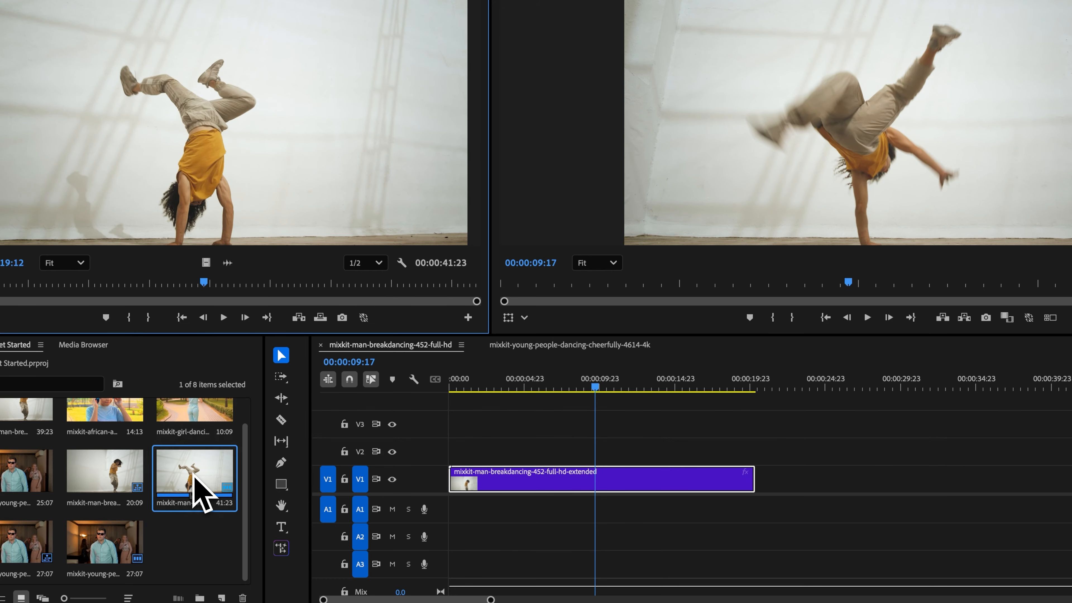
{"action": "double_click", "coordinate": [108, 549]}
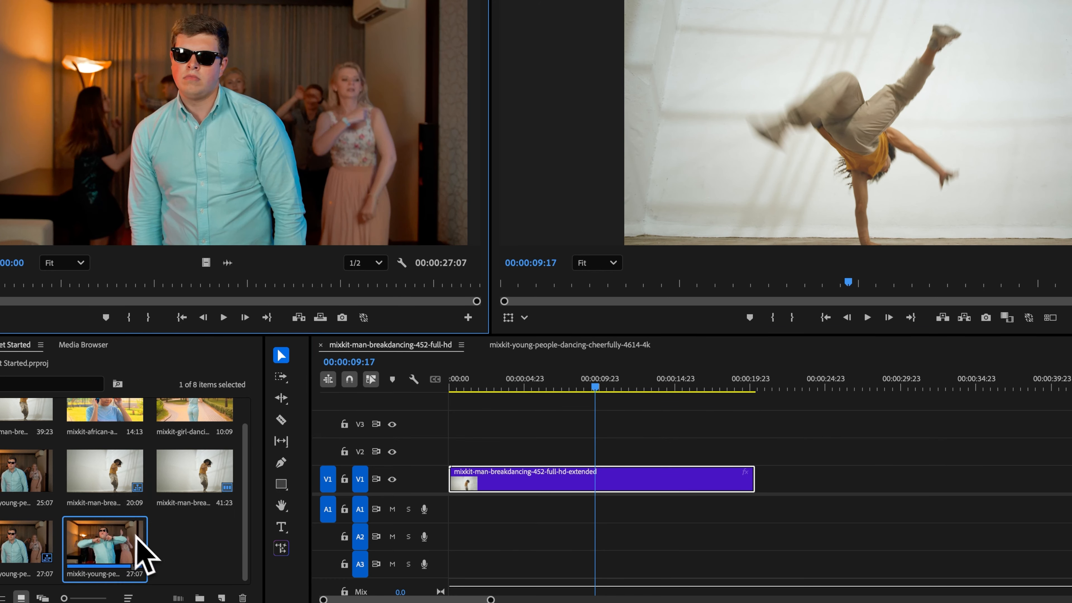
Step: Switch between the breakdancing and young people dancing sequences, ending on the young people dancing sequence
{"action": "left_click_drag", "start_coordinate": [139, 550], "coordinate": [445, 430]}
{"action": "left_click", "coordinate": [569, 345]}
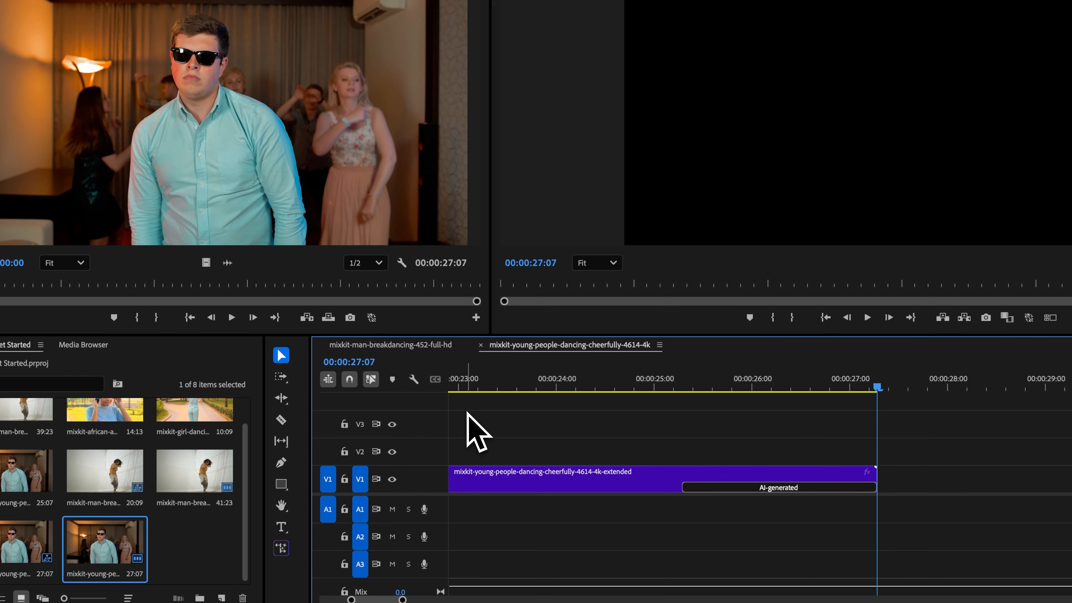
{"action": "left_click", "coordinate": [432, 346]}
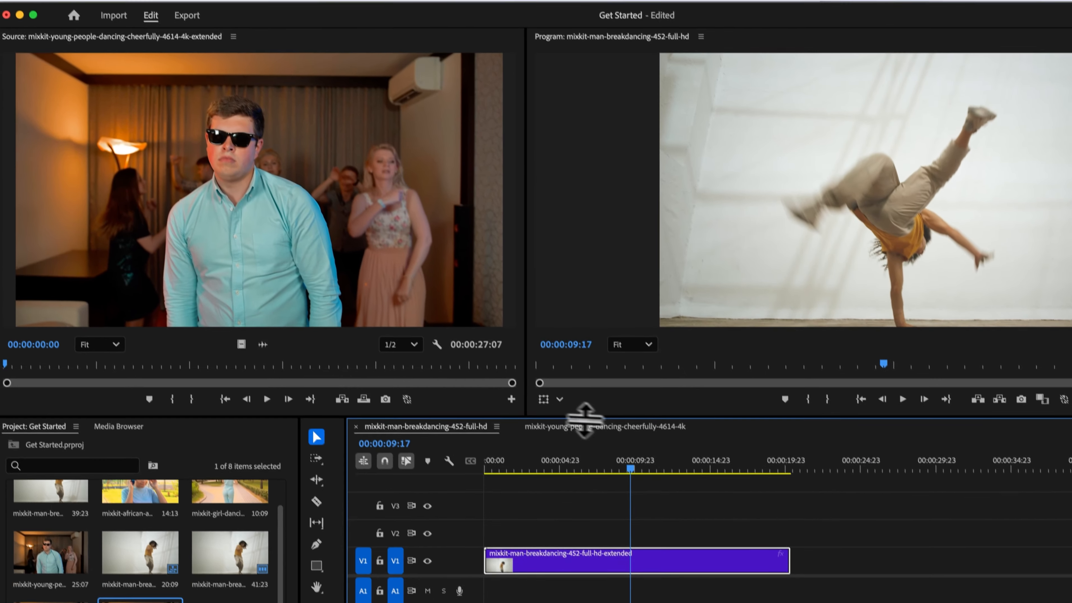
{"action": "left_click", "coordinate": [574, 346]}
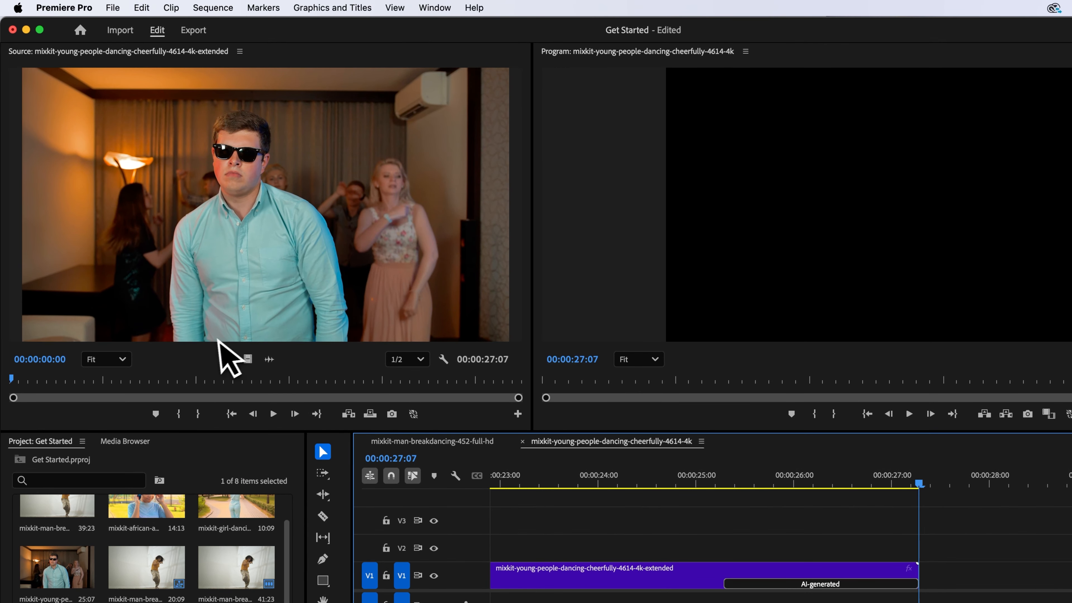
Step: Change the workspace to Essentials
{"action": "left_click", "coordinate": [435, 8]}
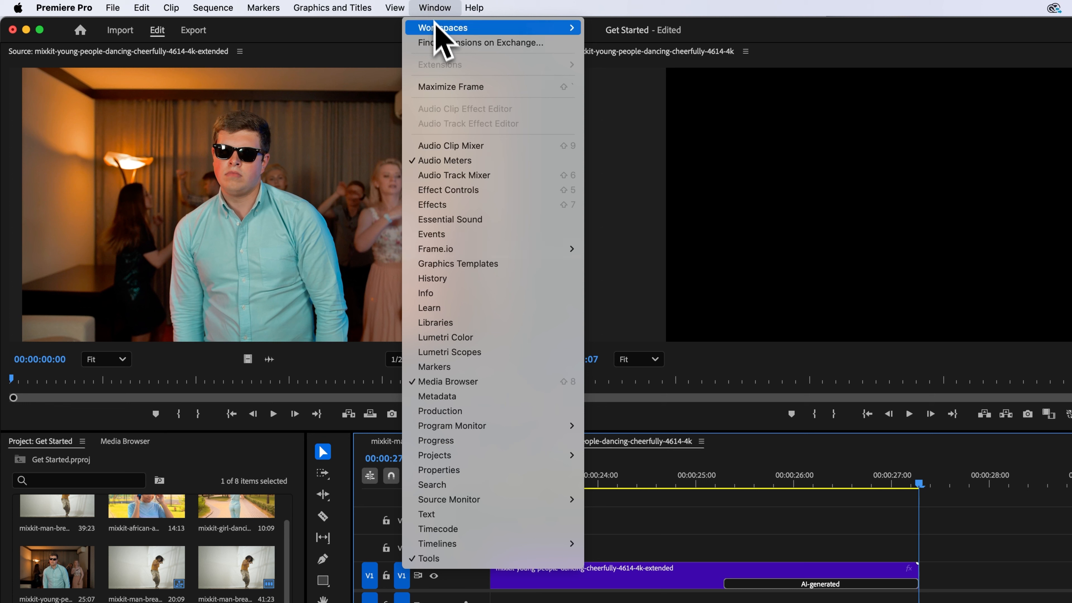
{"action": "mouse_move", "coordinate": [438, 33]}
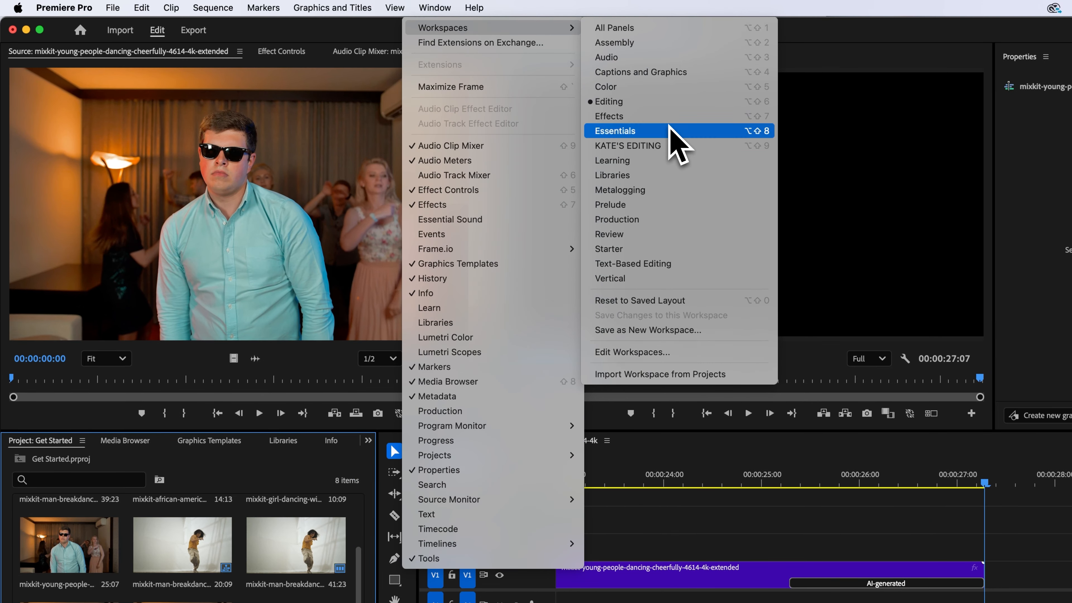
{"action": "left_click", "coordinate": [669, 126]}
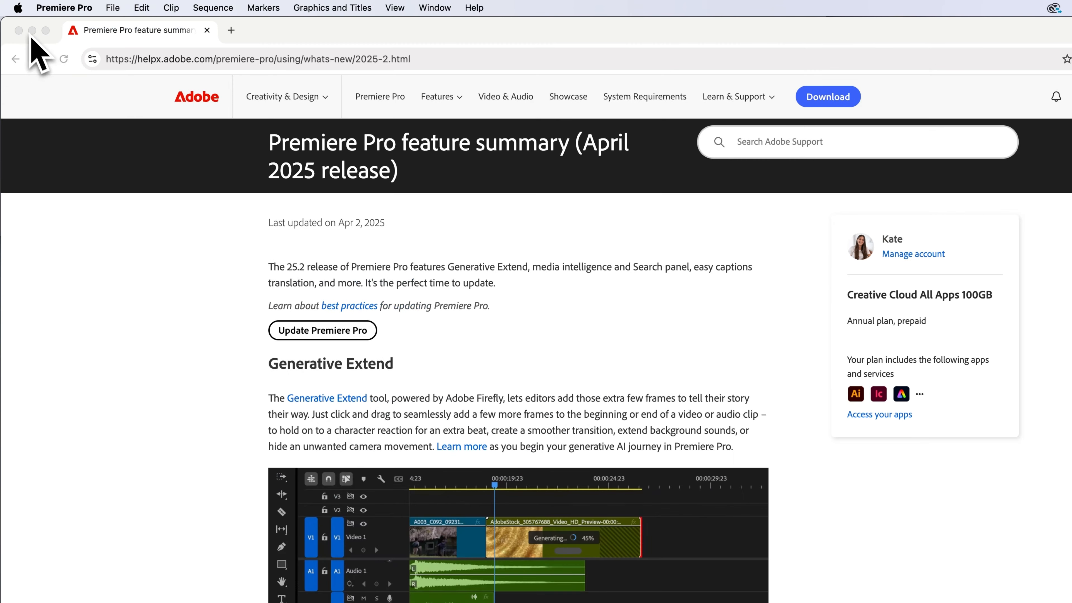
Step: On Adobe's Premiere Pro April 2025 feature summary page in the browser, examine the Media intelligence and Search panel section
{"action": "scroll", "coordinate": [251, 268], "scroll_direction": "down", "scroll_amount": 10}
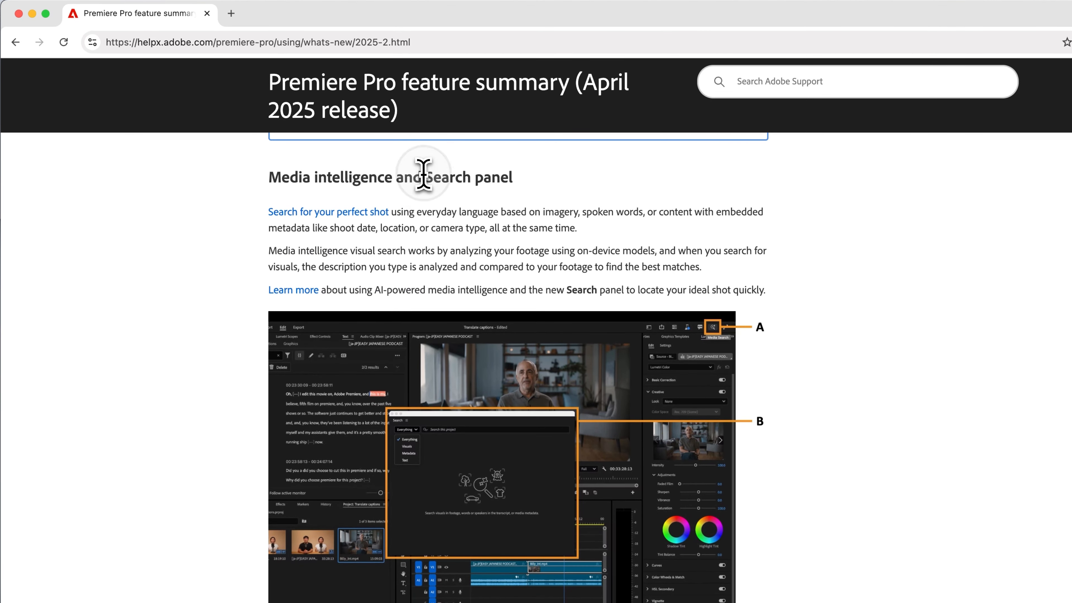
{"action": "left_click_drag", "start_coordinate": [522, 177], "coordinate": [433, 175]}
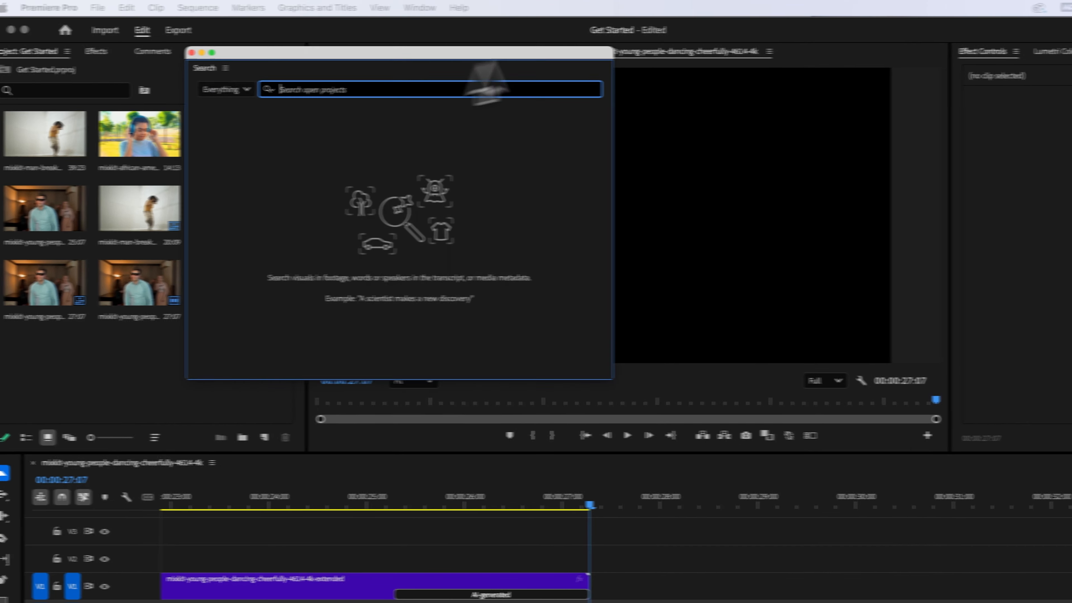
Step: Move the Search window over the Program Monitor and search Everything in the open projects for "curly hair"
{"action": "left_click_drag", "start_coordinate": [479, 52], "coordinate": [743, 98]}
{"action": "left_click", "coordinate": [388, 129]}
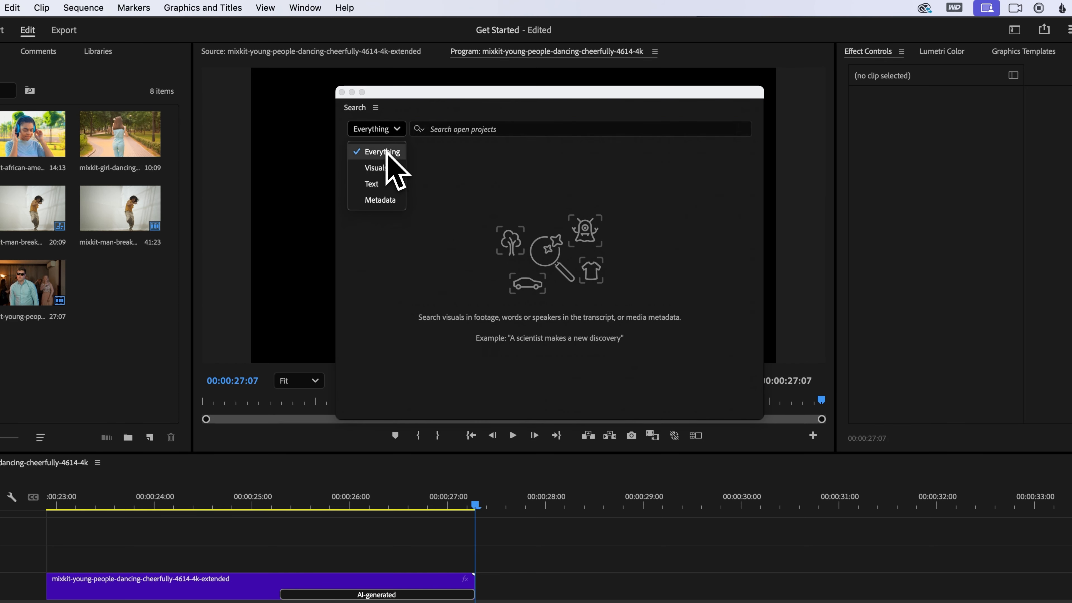
{"action": "left_click", "coordinate": [385, 152]}
{"action": "left_click", "coordinate": [473, 131]}
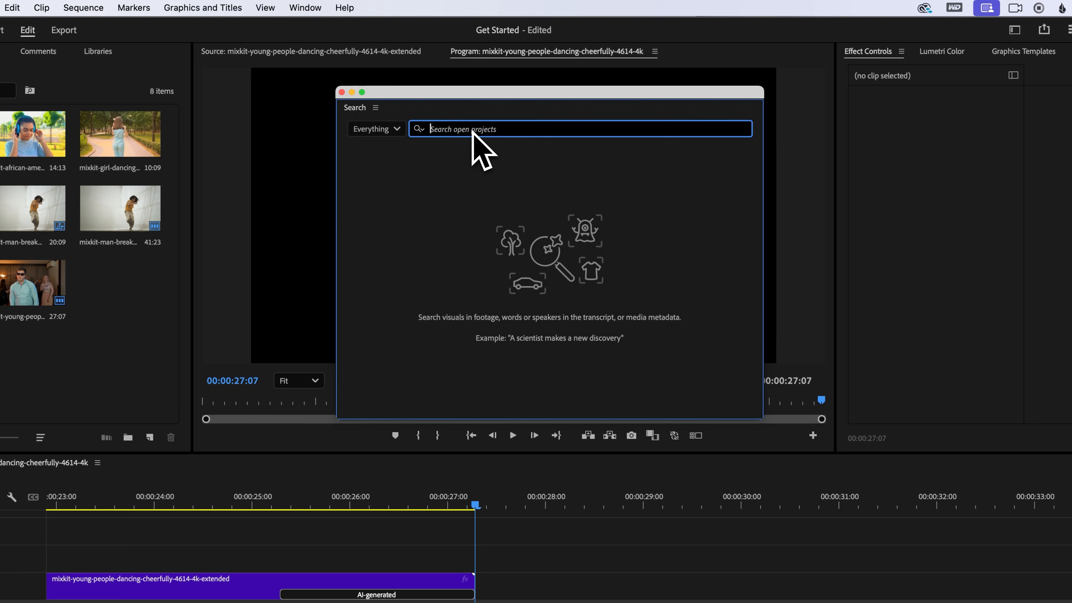
{"action": "type", "text": "curly hair"}
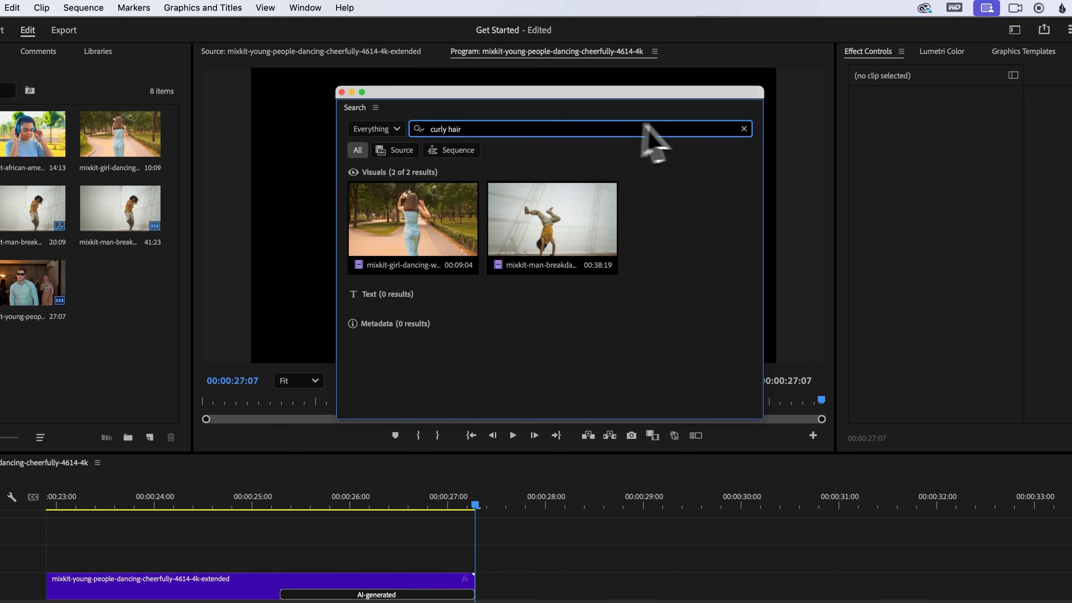
Step: Replace the search term with "headphones" to find matching footage, and close the Search window
{"action": "left_click", "coordinate": [744, 128]}
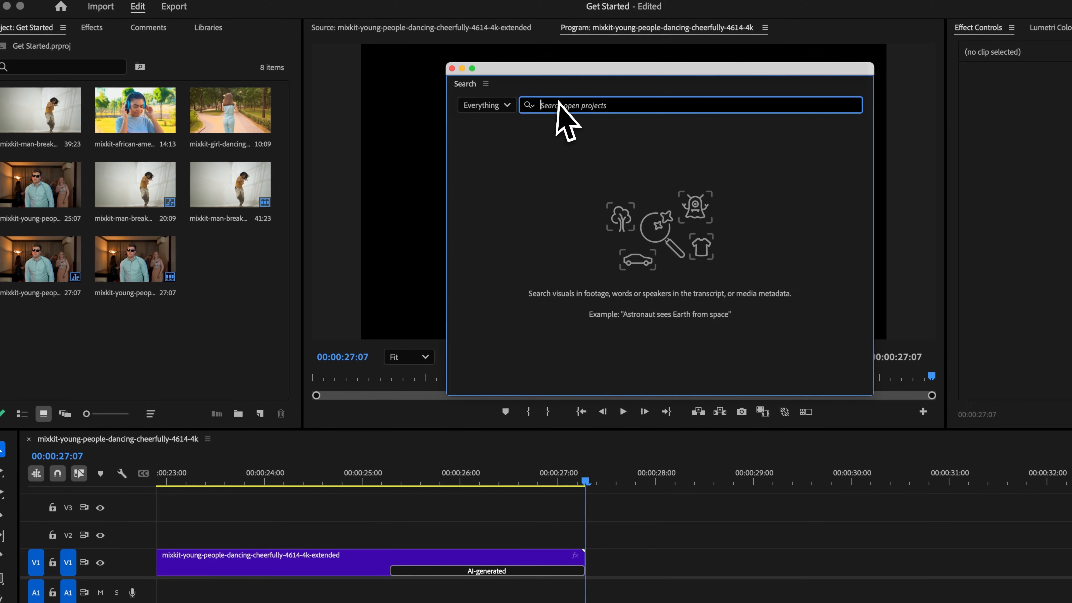
{"action": "type", "text": "he"}
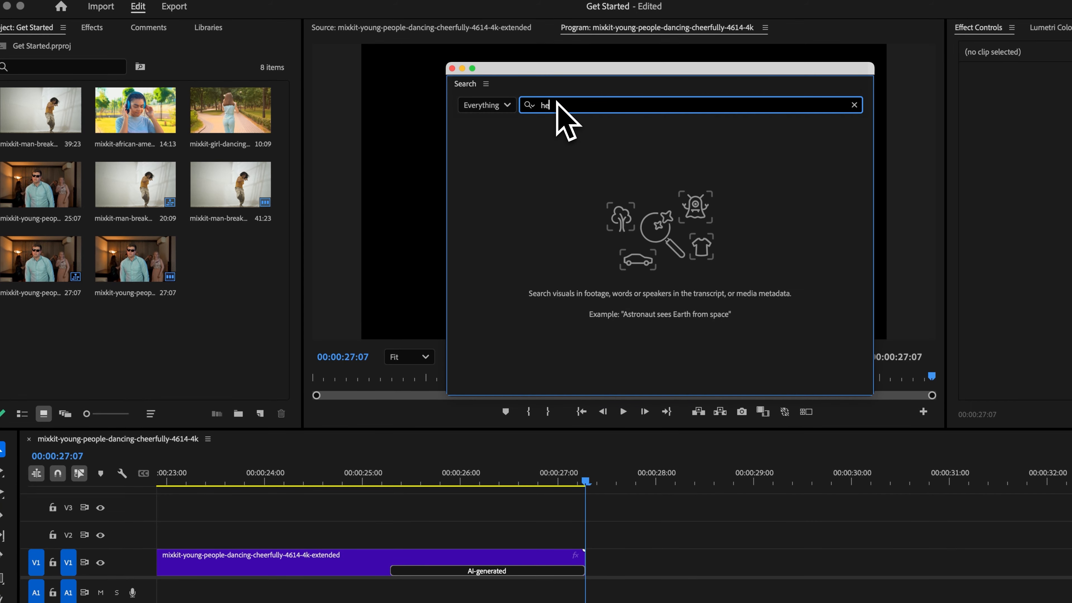
{"action": "type", "text": "adphones"}
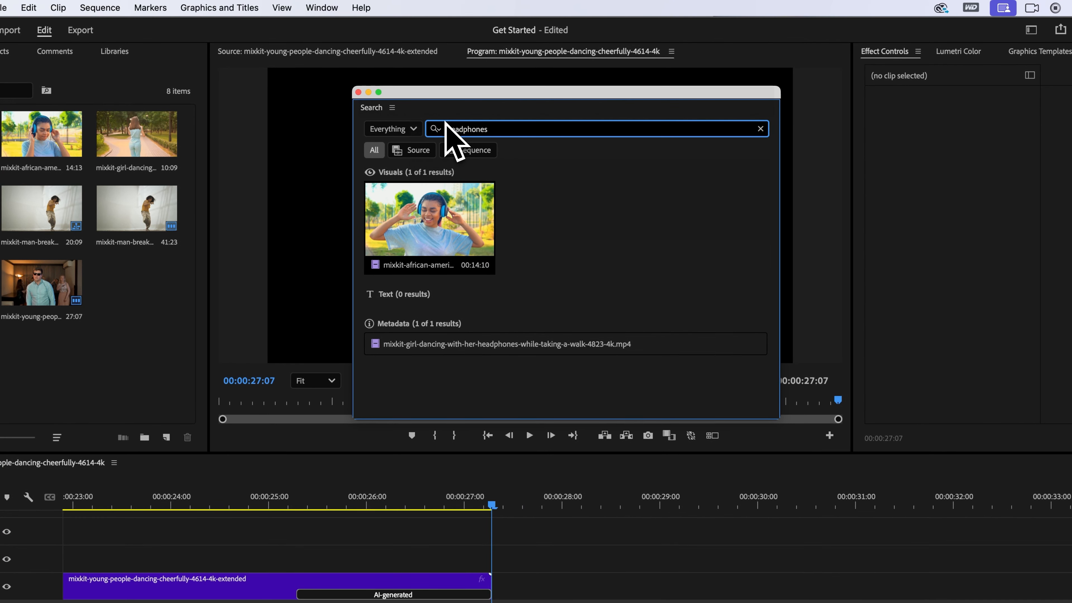
{"action": "left_click", "coordinate": [358, 91]}
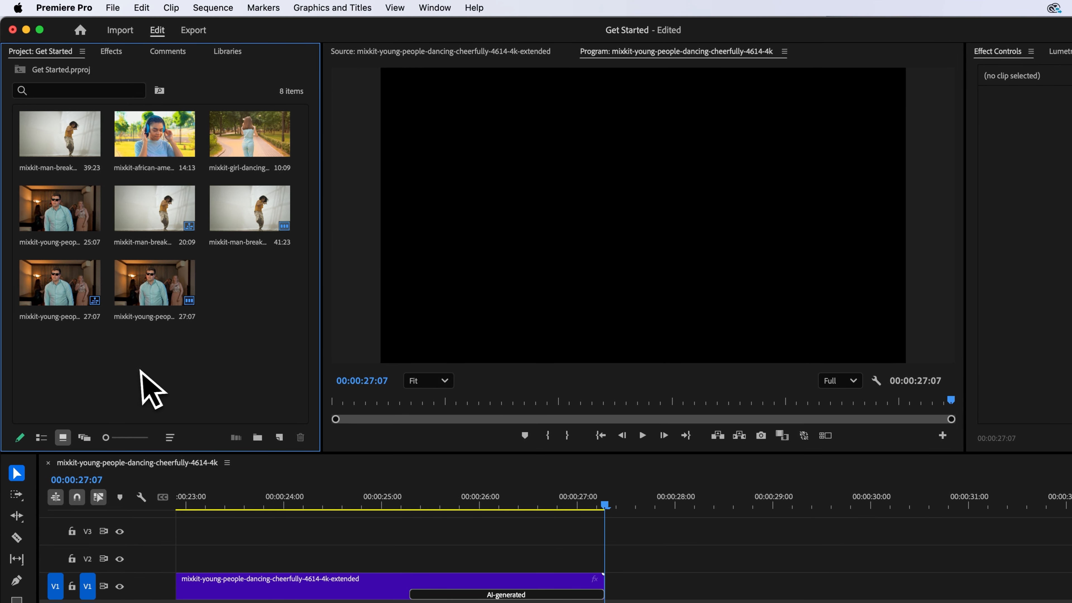
Step: Start a media import, browse the YouTube updates folder and preview the mastering Photoshop video
{"action": "double_click", "coordinate": [90, 352]}
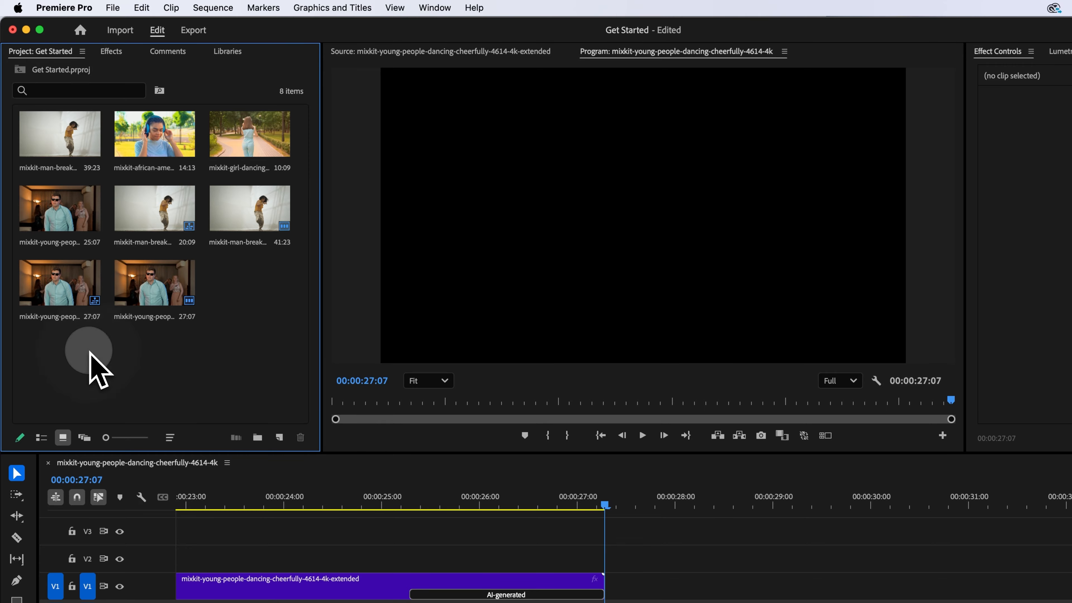
{"action": "scroll", "coordinate": [457, 211], "scroll_direction": "down", "scroll_amount": 5}
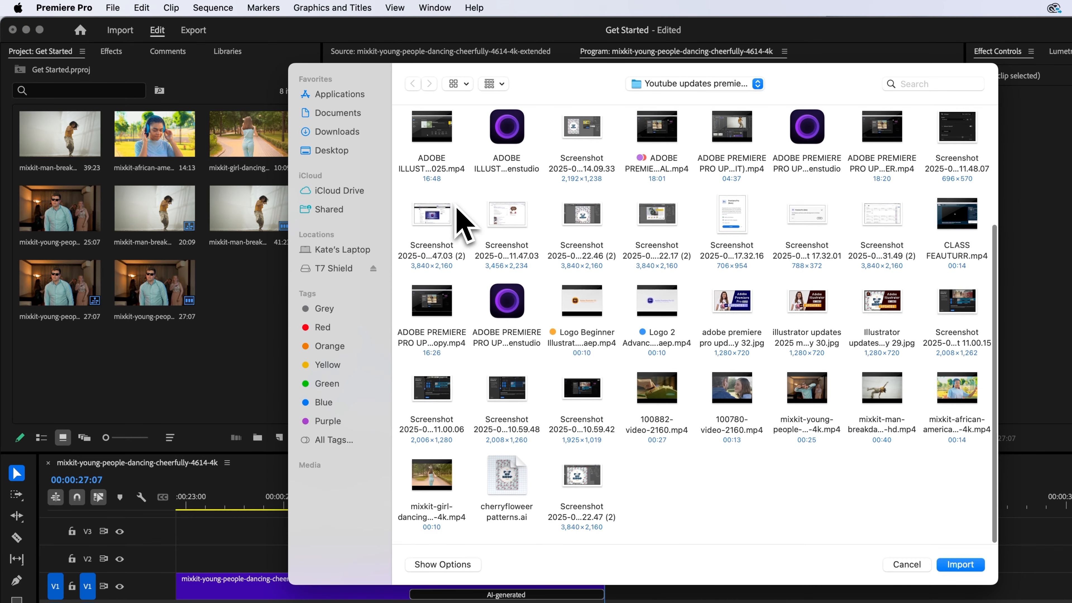
{"action": "scroll", "coordinate": [459, 216], "scroll_direction": "up", "scroll_amount": 5}
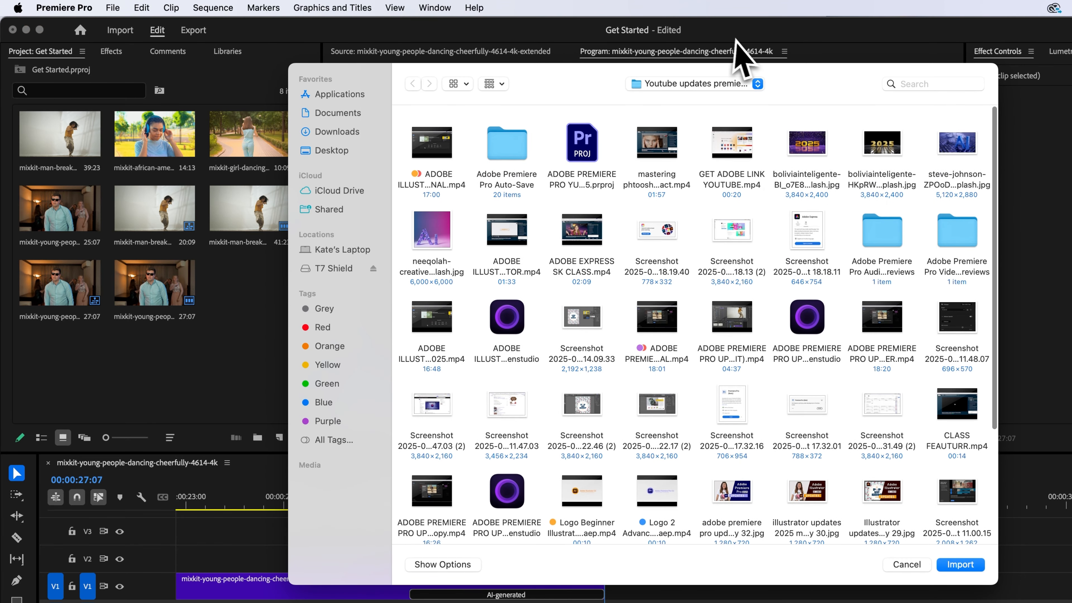
{"action": "left_click", "coordinate": [680, 142]}
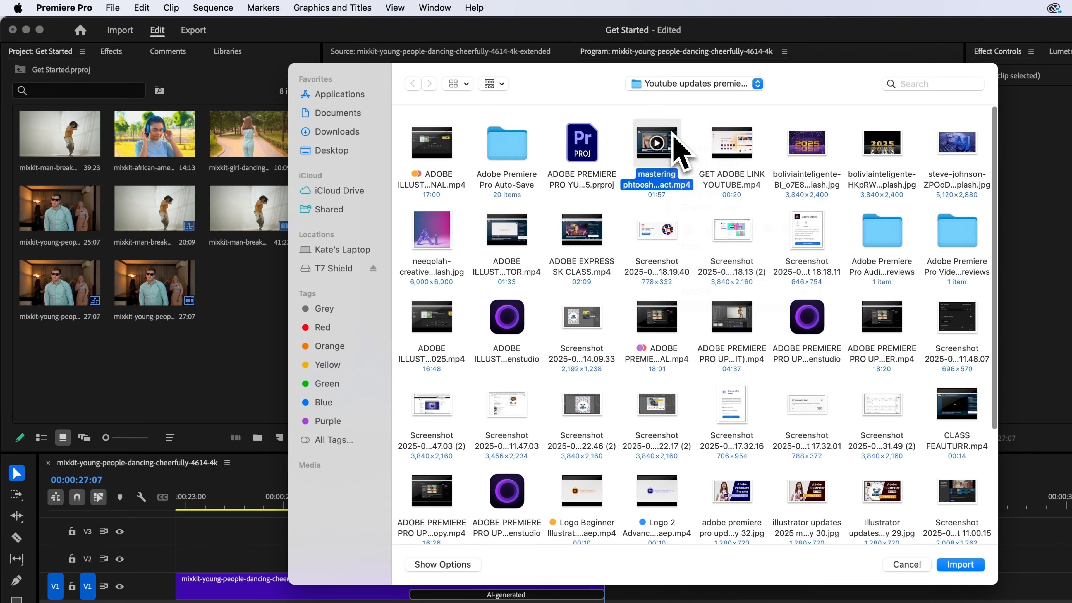
{"action": "key", "text": "space"}
{"action": "key", "text": "space"}
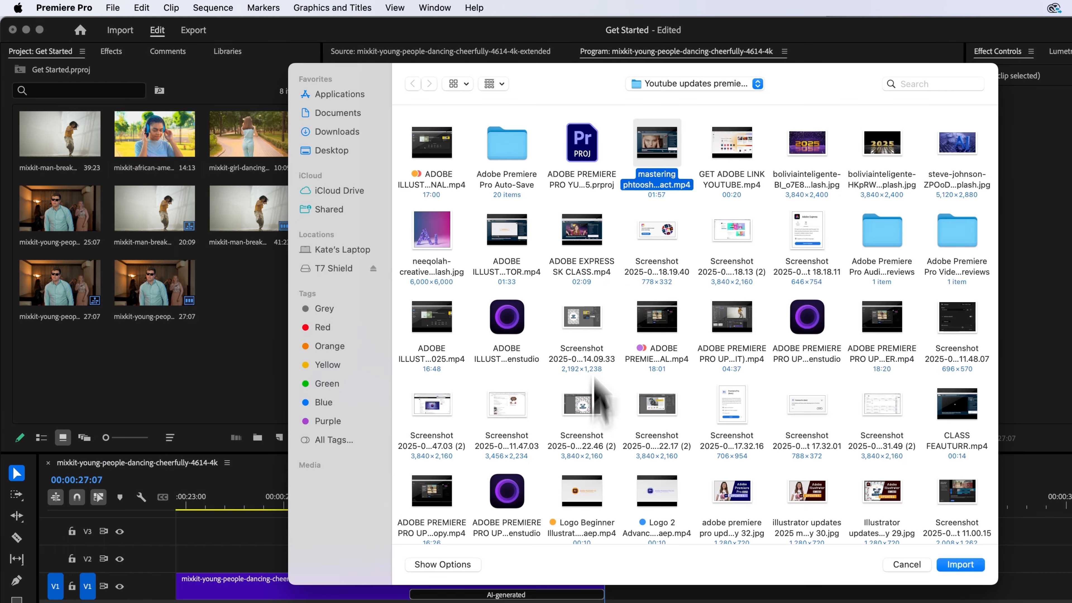
Step: Preview and import Top 10 Synchronize 26 JUNE V1 LOUDER.mp4 from the Top 10 Photoshop Tips folder inside Youtube 2024
{"action": "key", "text": "cmd+Up"}
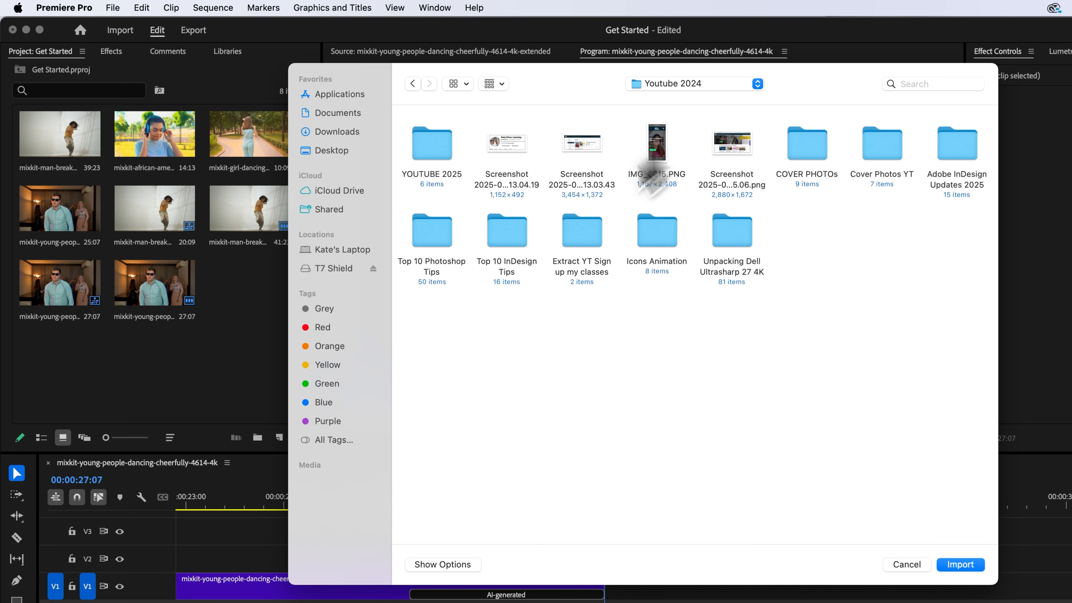
{"action": "double_click", "coordinate": [446, 243]}
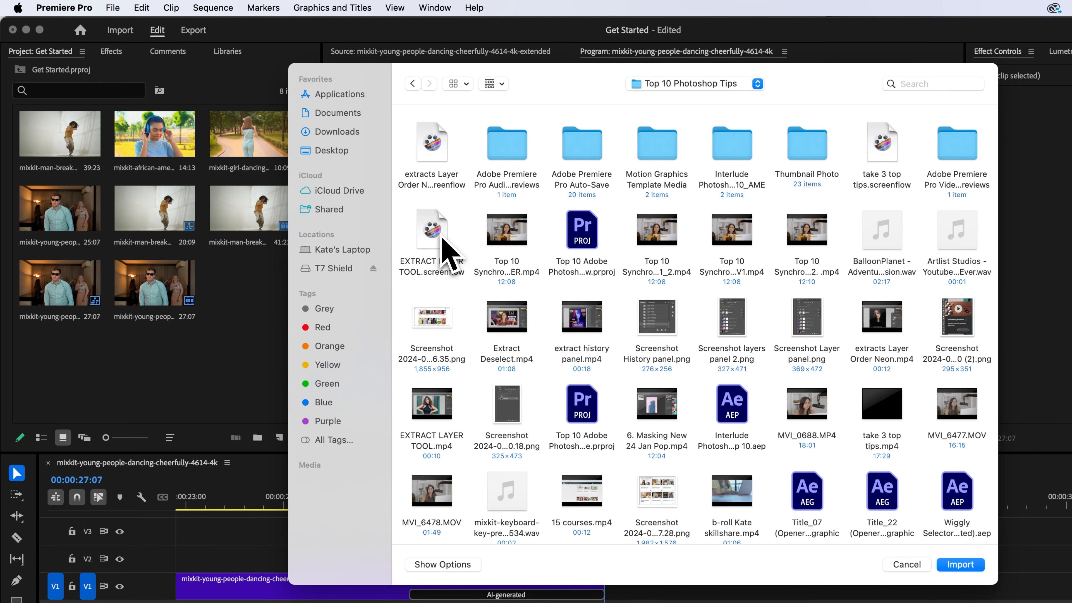
{"action": "left_click", "coordinate": [506, 230]}
{"action": "key", "text": "space"}
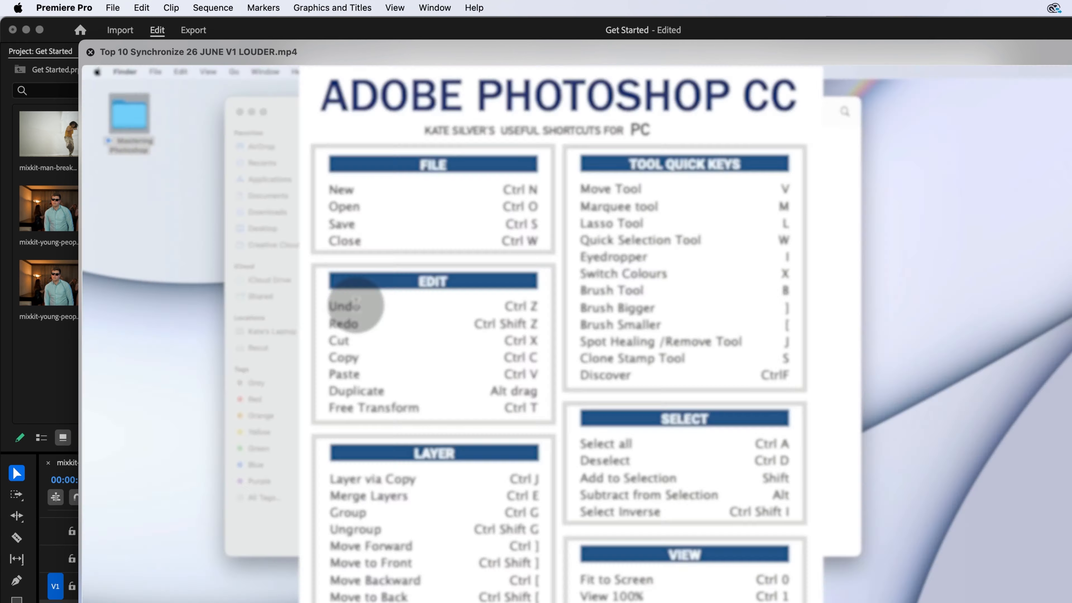
{"action": "key", "text": "space"}
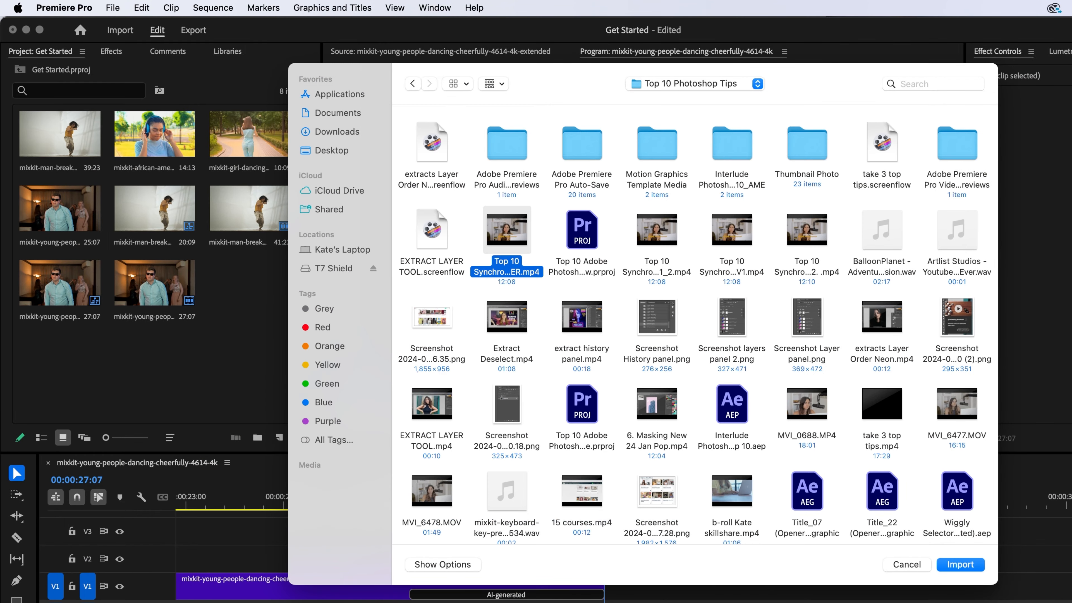
{"action": "left_click", "coordinate": [970, 566]}
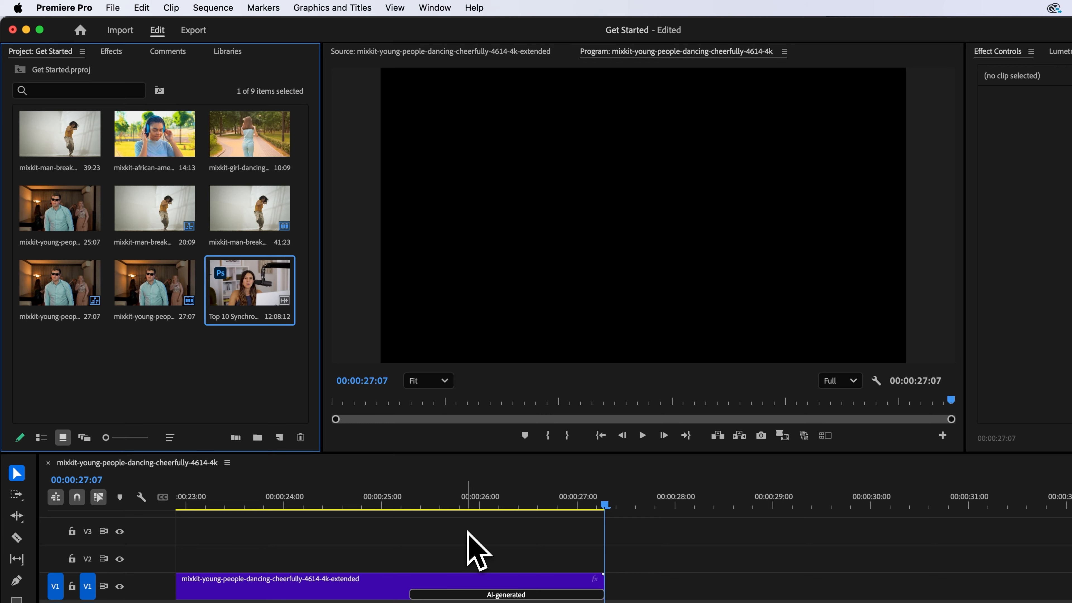
Step: Place the Top 10 Synchronize video at 00:00:27:07 directly after the extended dancing clip and move the playhead to 00:00:27:19
{"action": "left_click_drag", "start_coordinate": [251, 292], "coordinate": [608, 578]}
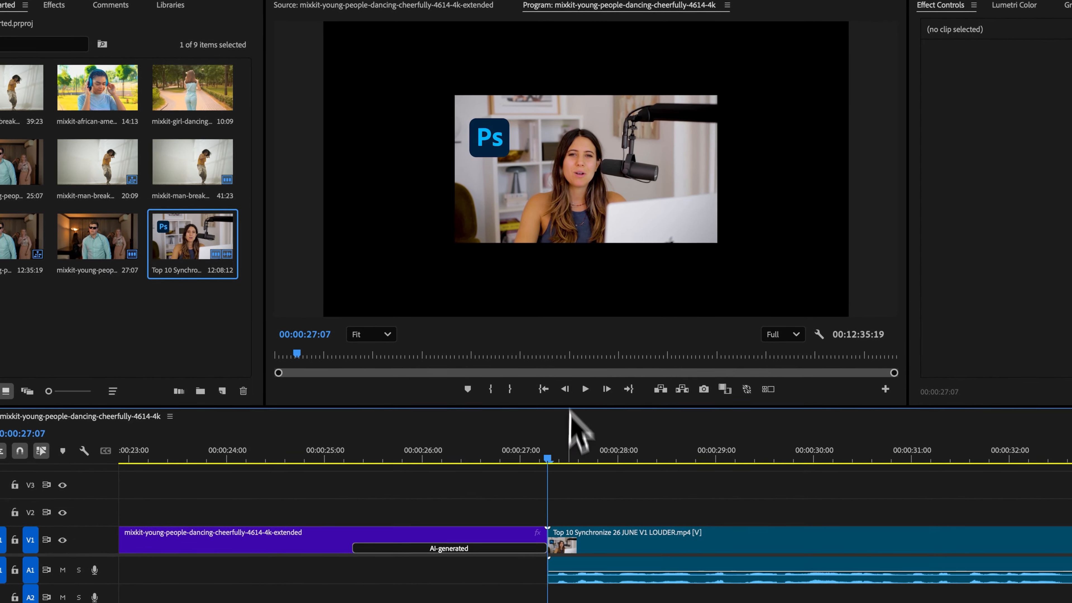
{"action": "left_click_drag", "start_coordinate": [477, 472], "coordinate": [526, 474]}
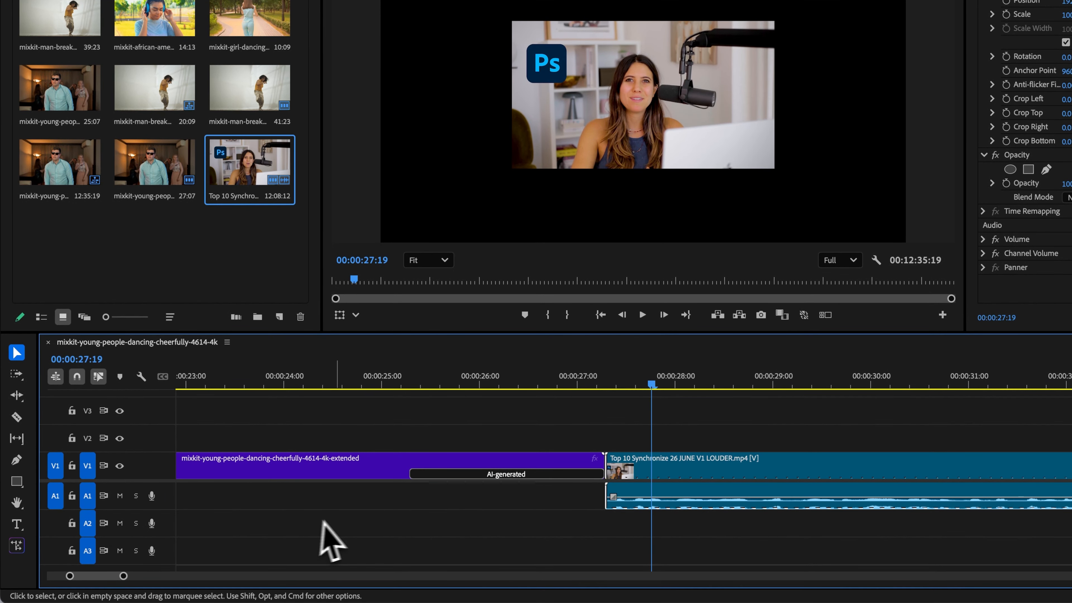
Step: Enlarge the Audio 1 track to show the waveform in detail and select the Top 10 Synchronize clip
{"action": "left_click", "coordinate": [322, 494]}
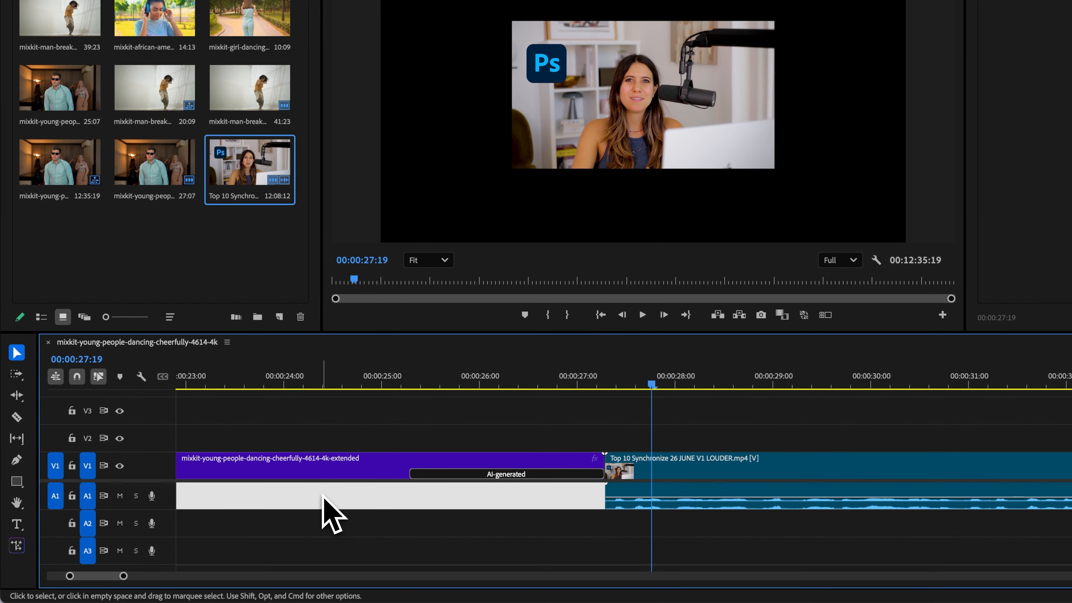
{"action": "double_click", "coordinate": [169, 497]}
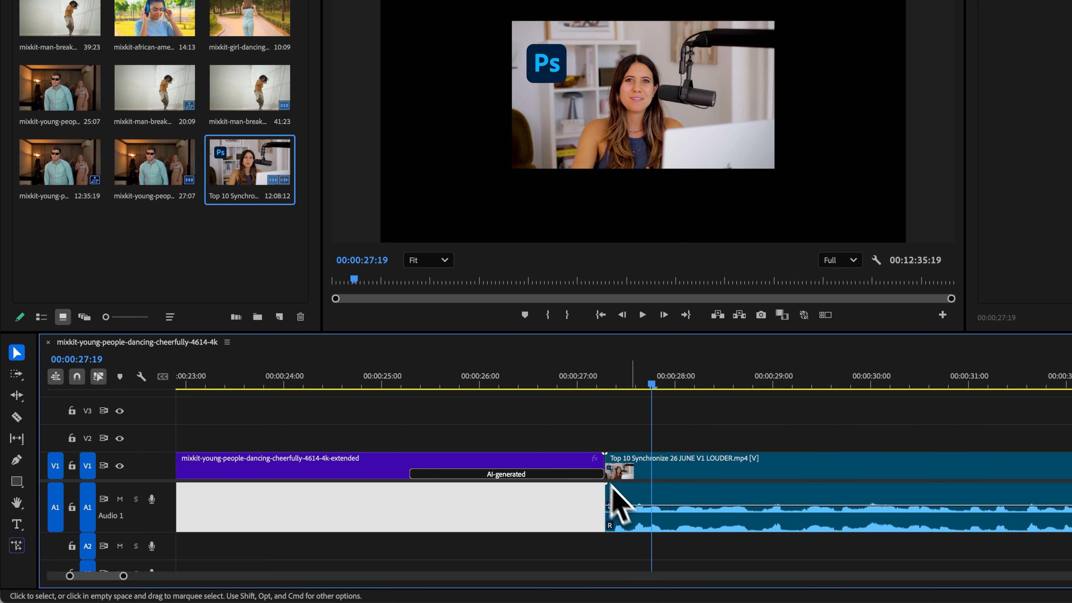
{"action": "scroll", "coordinate": [645, 518], "scroll_direction": "right", "scroll_amount": 5}
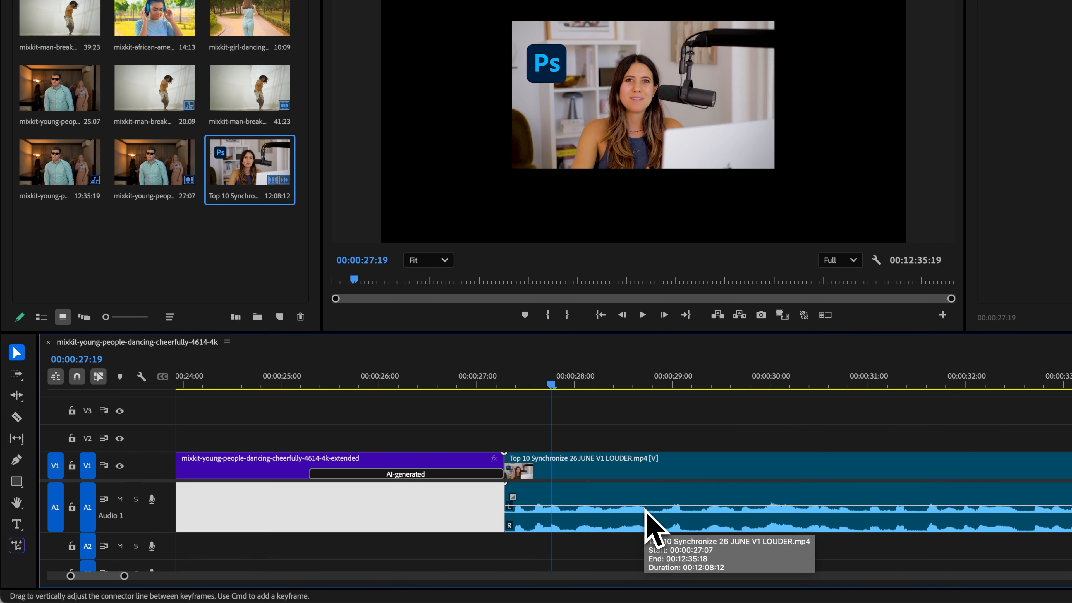
{"action": "left_click", "coordinate": [624, 527]}
{"action": "scroll", "coordinate": [598, 527], "scroll_direction": "left", "scroll_amount": 5}
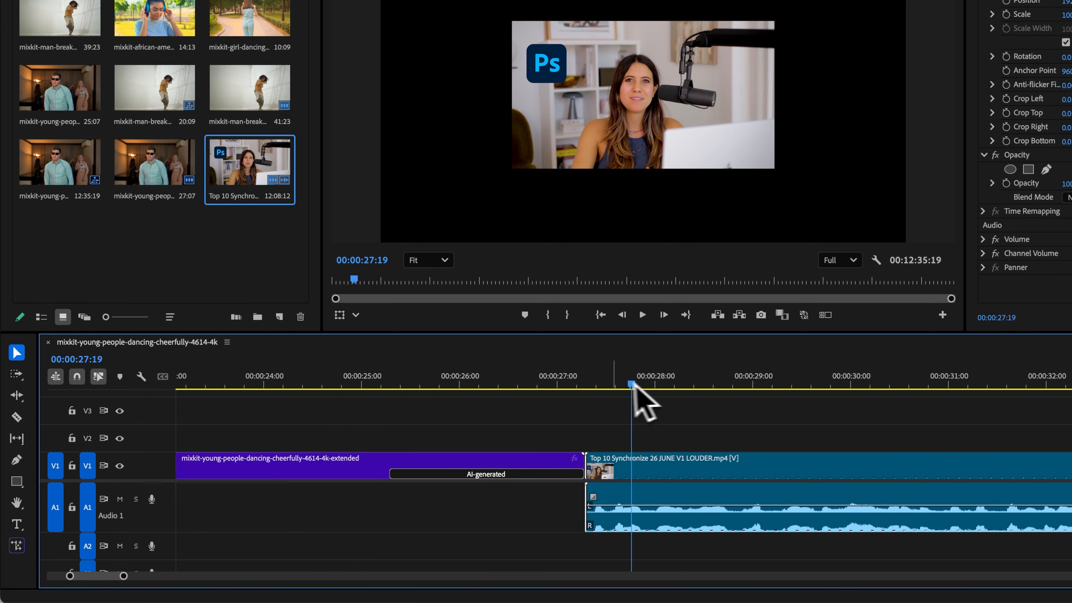
Step: Move the playhead back to 00:00:26:20 and search the project's media for "photoshop" instead of "headphones"
{"action": "left_click_drag", "start_coordinate": [633, 385], "coordinate": [539, 412]}
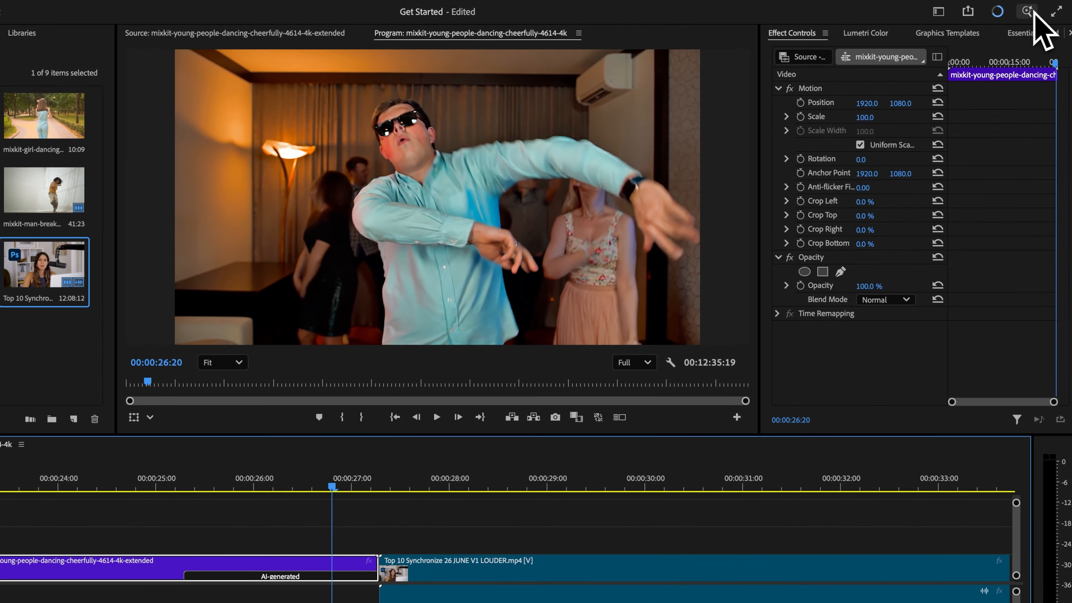
{"action": "left_click", "coordinate": [1026, 12]}
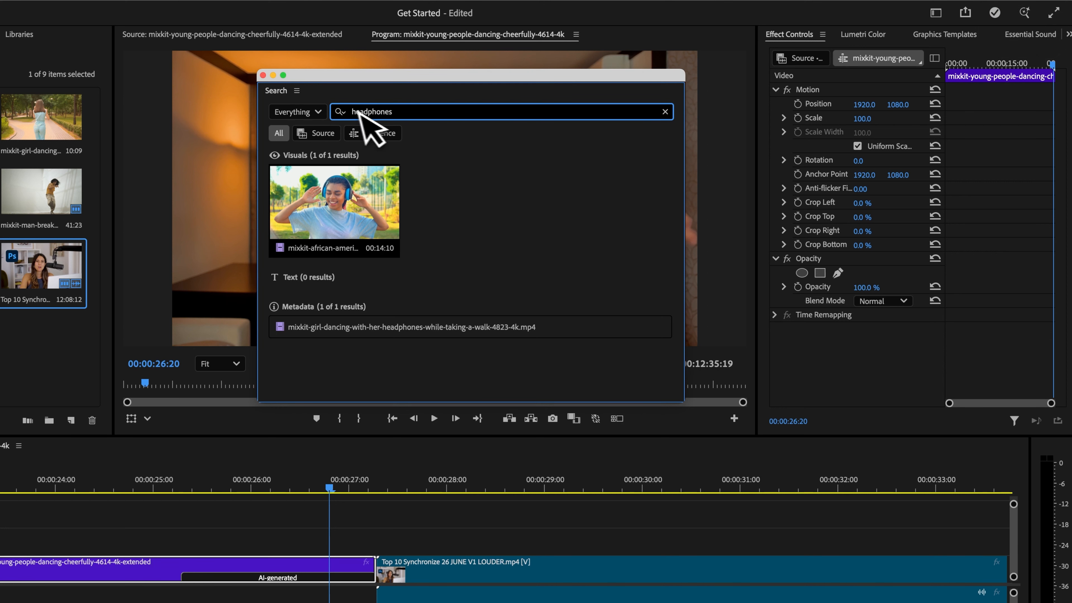
{"action": "left_click", "coordinate": [666, 111]}
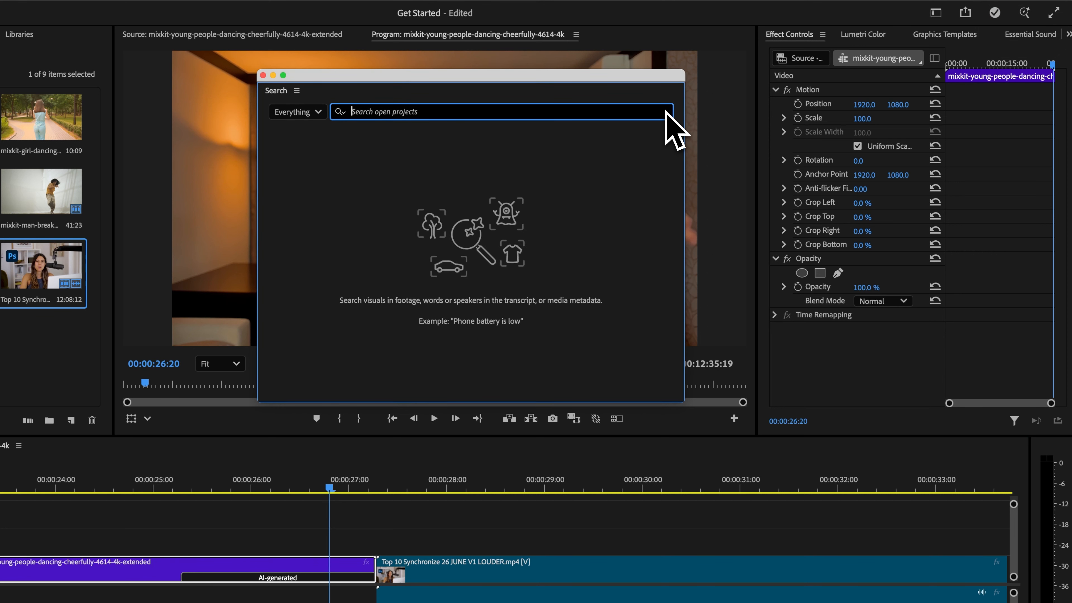
{"action": "type", "text": "photoshop"}
{"action": "key", "text": "Return"}
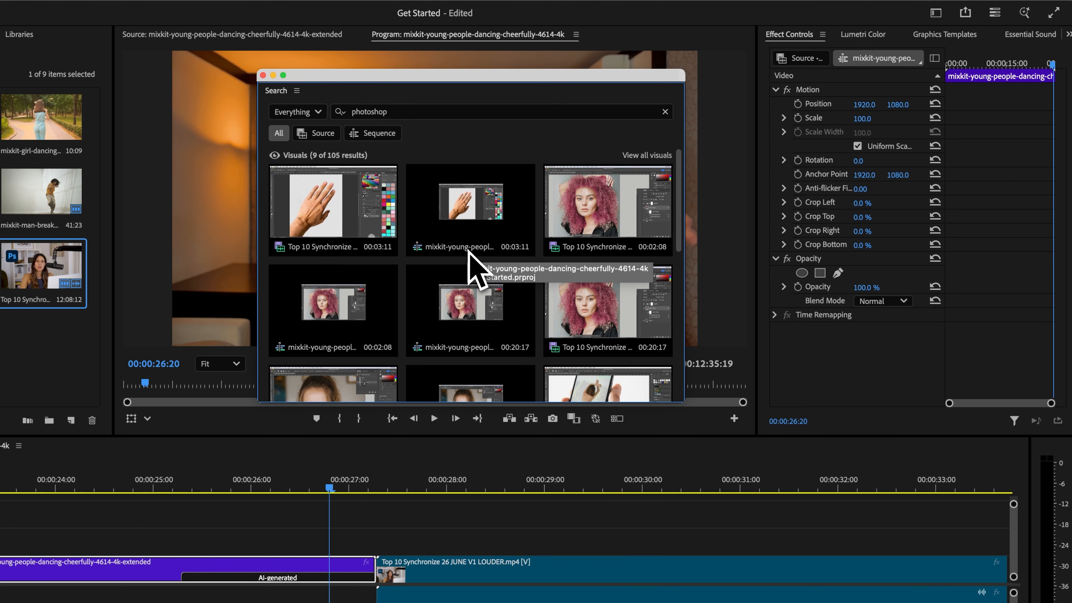
Step: Examine the visual, transcript text and metadata matches for "photoshop" in the search results
{"action": "scroll", "coordinate": [468, 251], "scroll_direction": "down", "scroll_amount": 10}
{"action": "scroll", "coordinate": [468, 251], "scroll_direction": "up", "scroll_amount": 10}
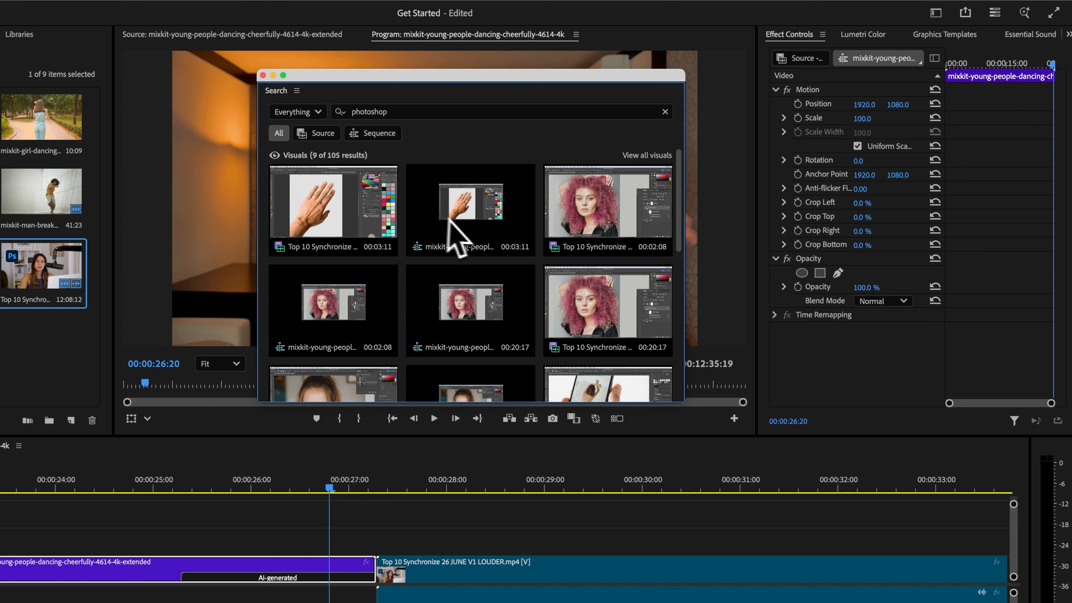
{"action": "scroll", "coordinate": [465, 230], "scroll_direction": "down", "scroll_amount": 3}
{"action": "scroll", "coordinate": [471, 241], "scroll_direction": "down", "scroll_amount": 4}
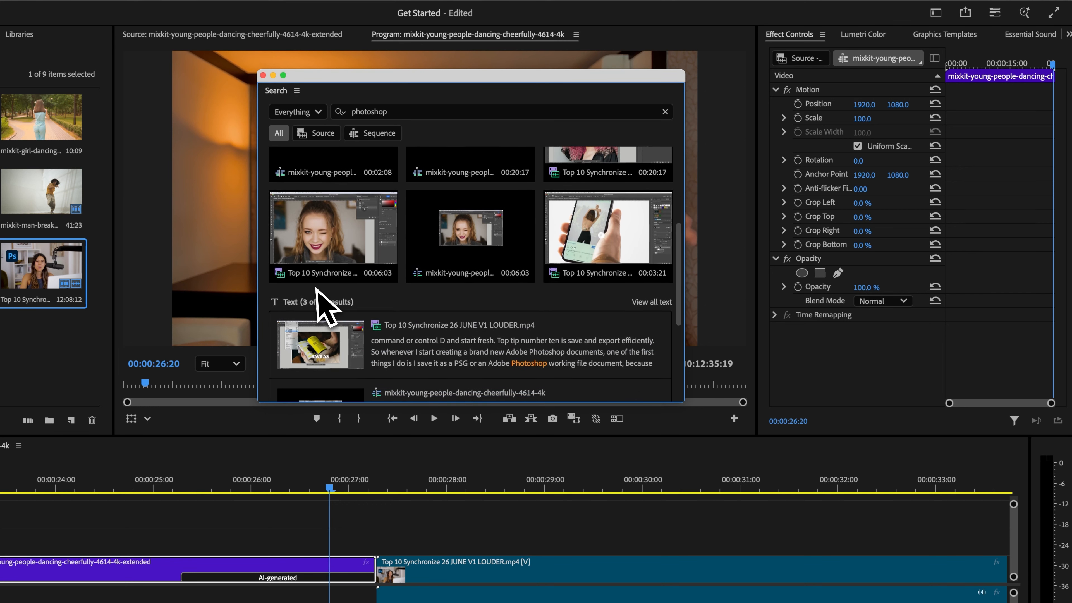
{"action": "scroll", "coordinate": [323, 304], "scroll_direction": "down", "scroll_amount": 4}
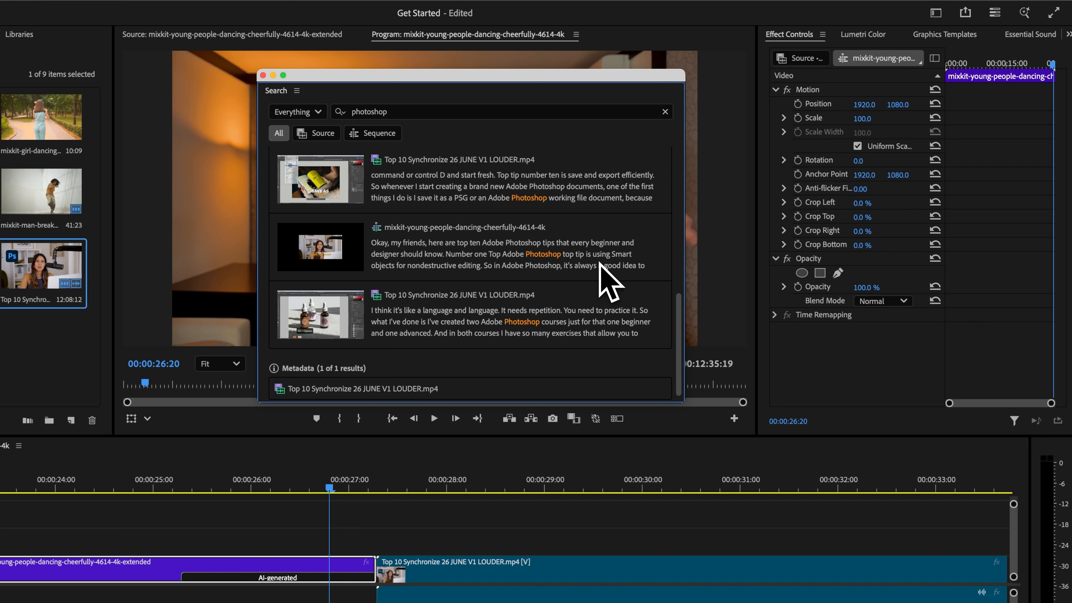
{"action": "scroll", "coordinate": [598, 282], "scroll_direction": "down", "scroll_amount": 1}
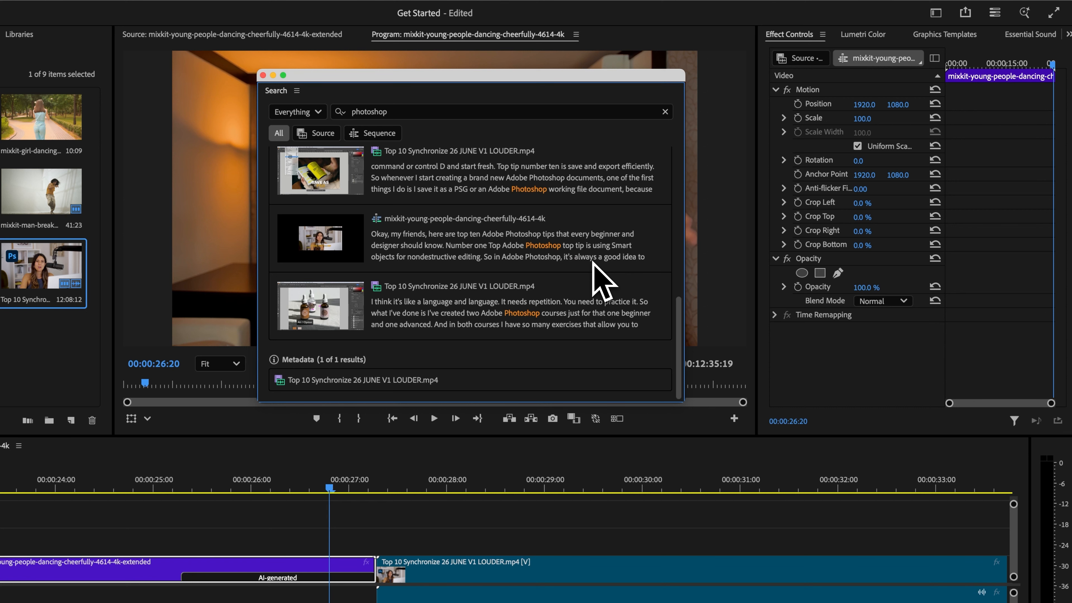
{"action": "scroll", "coordinate": [592, 263], "scroll_direction": "up", "scroll_amount": 10}
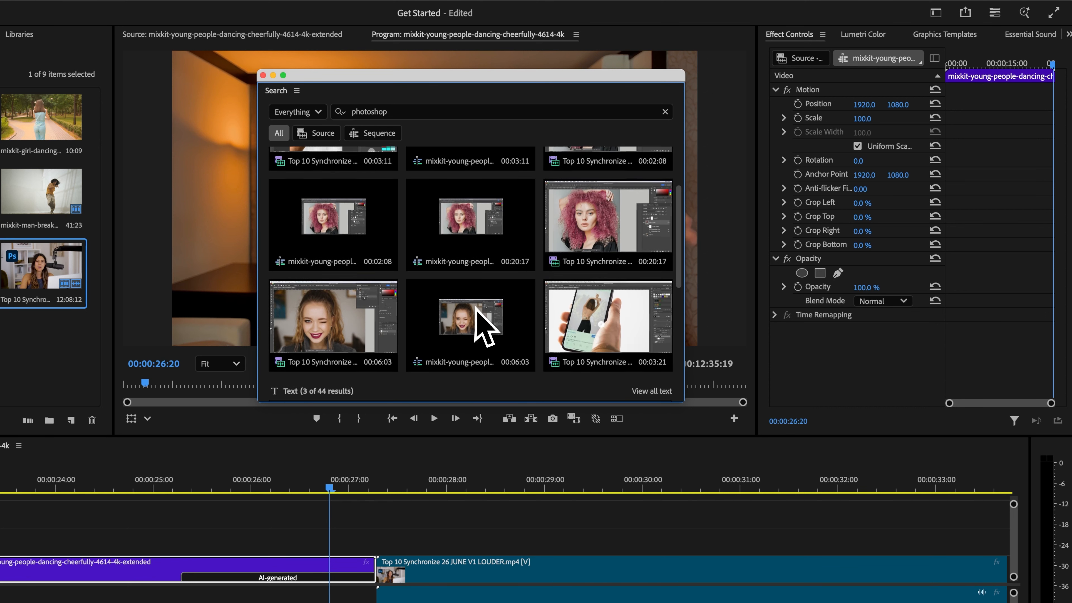
{"action": "scroll", "coordinate": [398, 298], "scroll_direction": "up", "scroll_amount": 3}
{"action": "scroll", "coordinate": [396, 304], "scroll_direction": "up", "scroll_amount": 1}
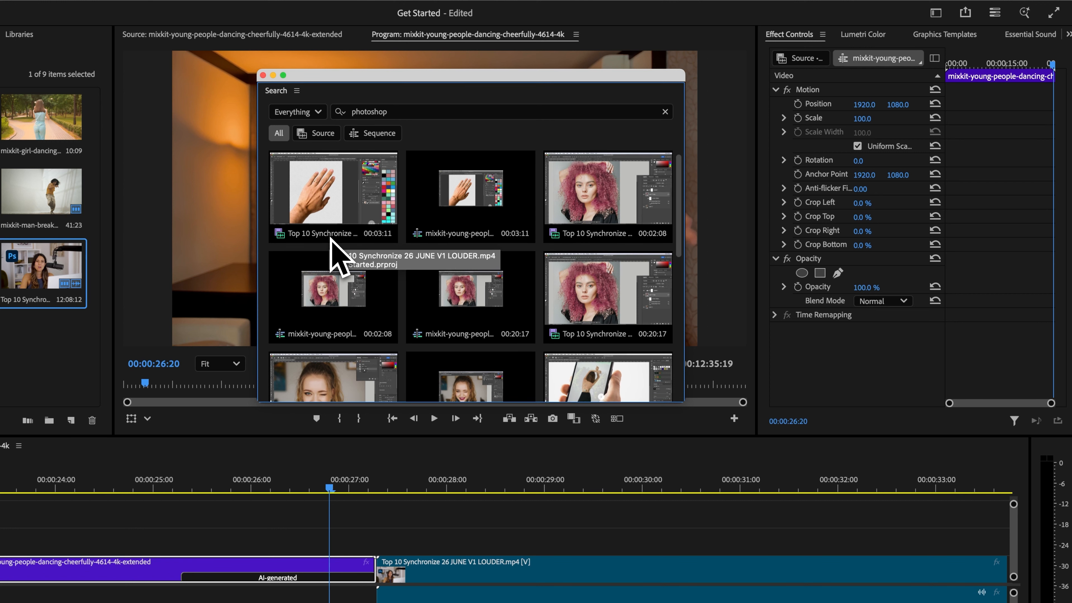
{"action": "scroll", "coordinate": [514, 266], "scroll_direction": "down", "scroll_amount": 10}
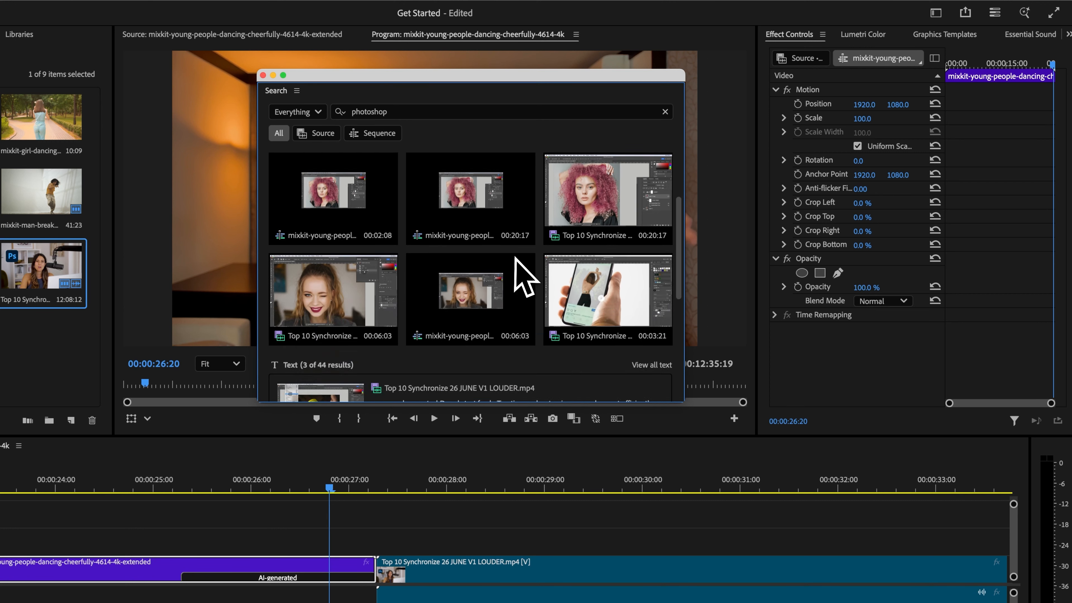
{"action": "scroll", "coordinate": [516, 256], "scroll_direction": "up", "scroll_amount": 10}
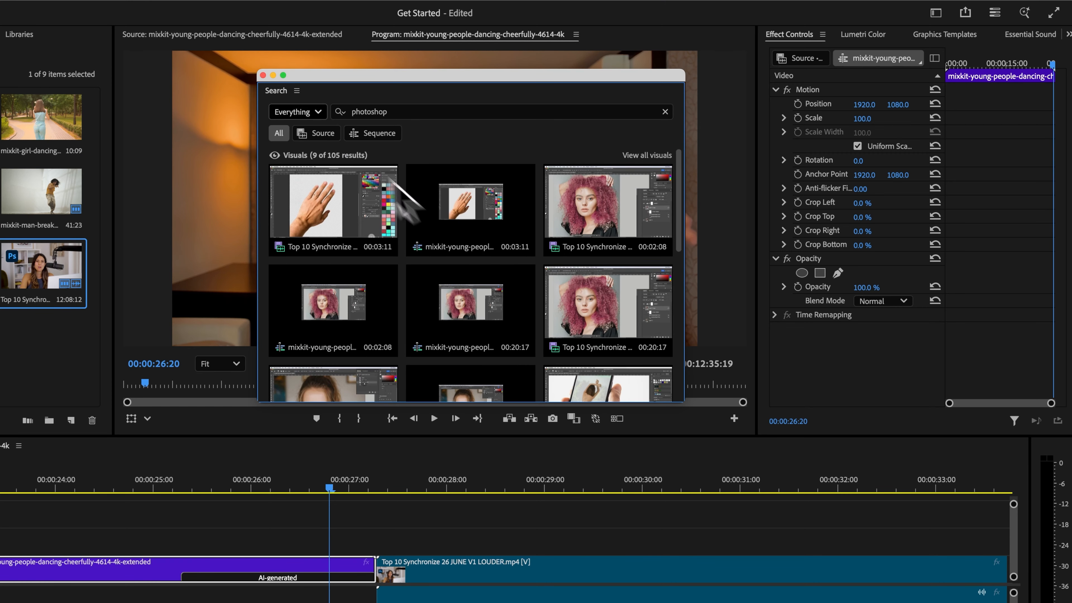
Step: Filter the "photoshop" matches by sequence and by source, and examine the source clips and their transcript excerpts
{"action": "left_click", "coordinate": [320, 136]}
{"action": "left_click", "coordinate": [381, 136]}
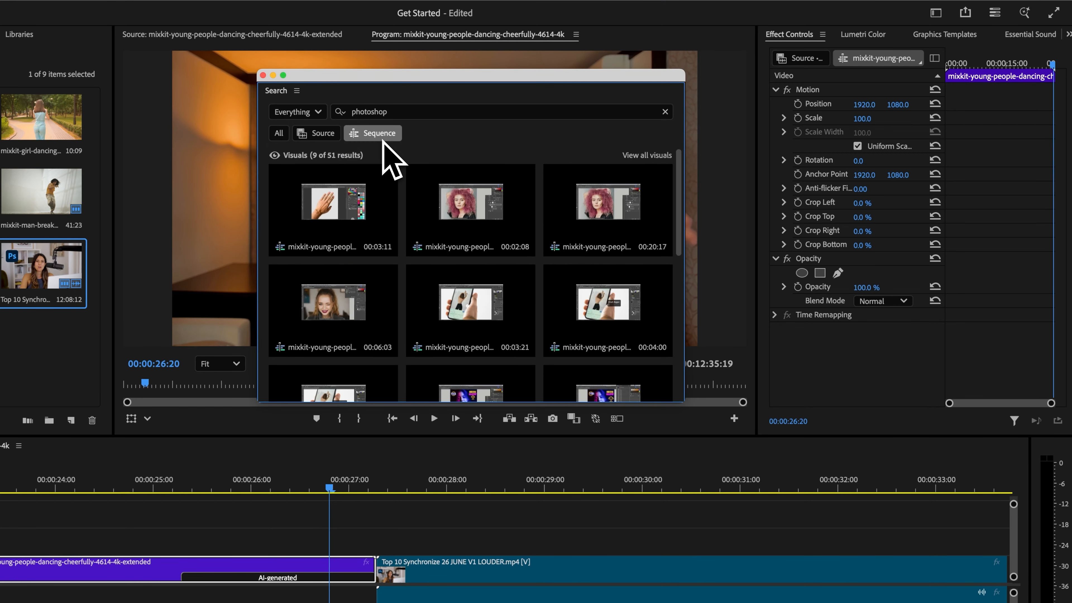
{"action": "scroll", "coordinate": [489, 295], "scroll_direction": "down", "scroll_amount": 6}
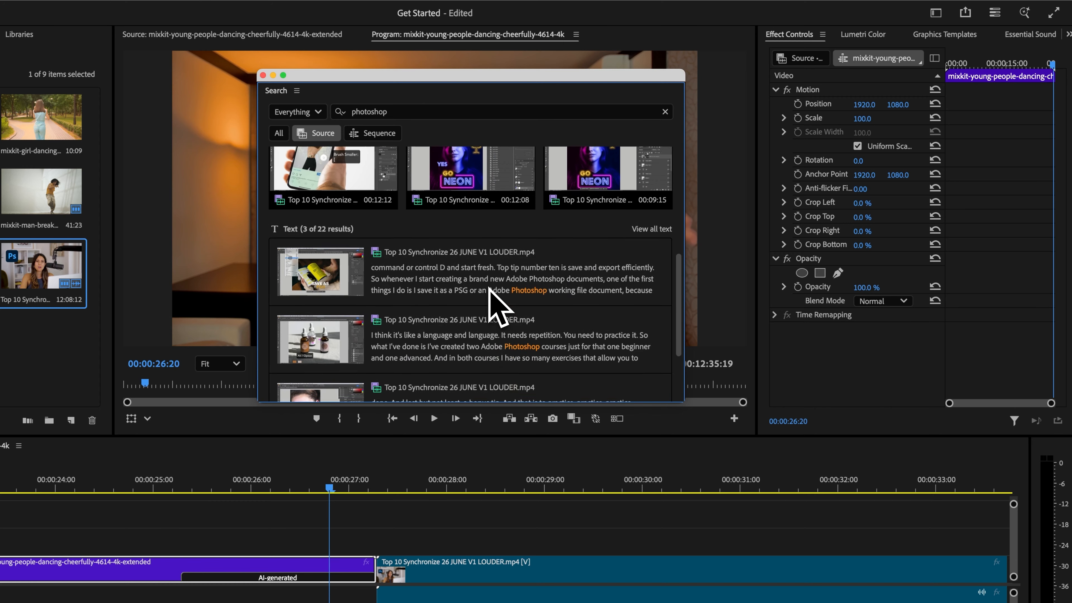
{"action": "scroll", "coordinate": [496, 287], "scroll_direction": "up", "scroll_amount": 10}
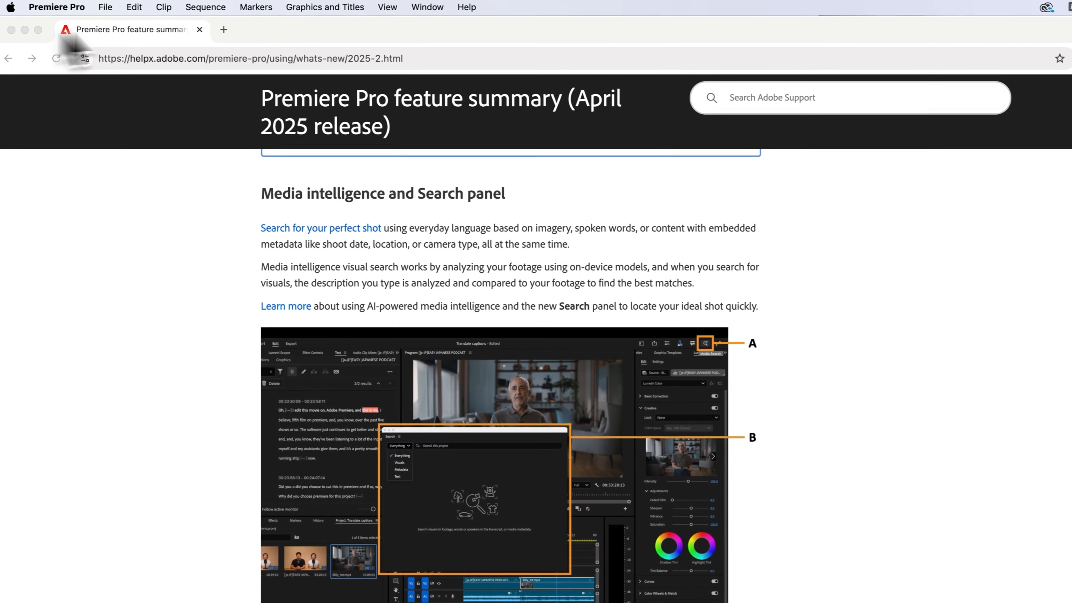
Step: Read the Translate captions section of the April 2025 feature summary and switch back to Adobe Premiere Pro 2025
{"action": "scroll", "coordinate": [414, 220], "scroll_direction": "down", "scroll_amount": 10}
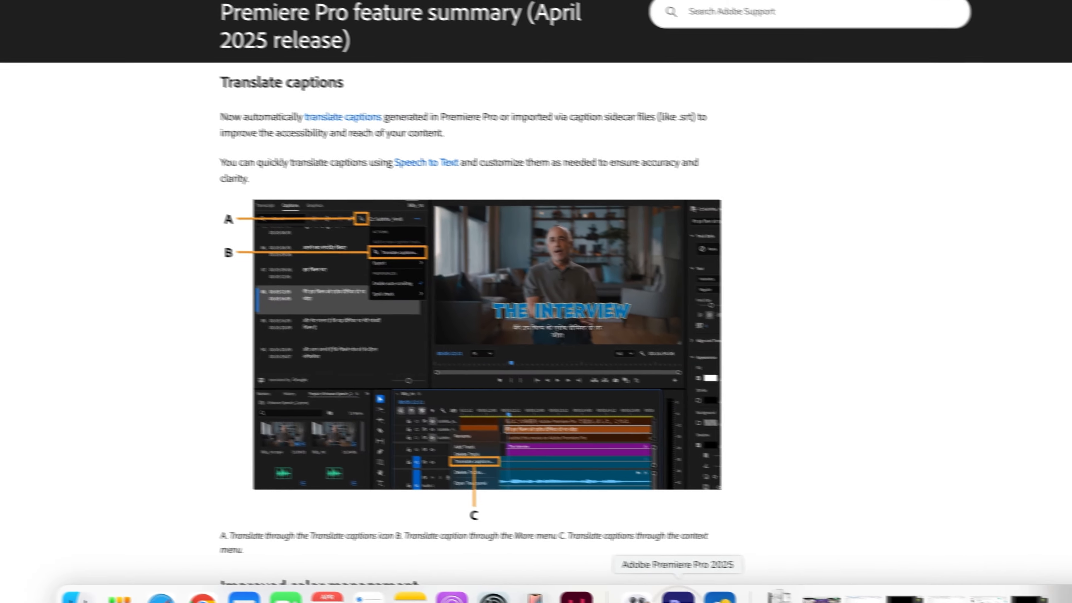
{"action": "left_click", "coordinate": [905, 585]}
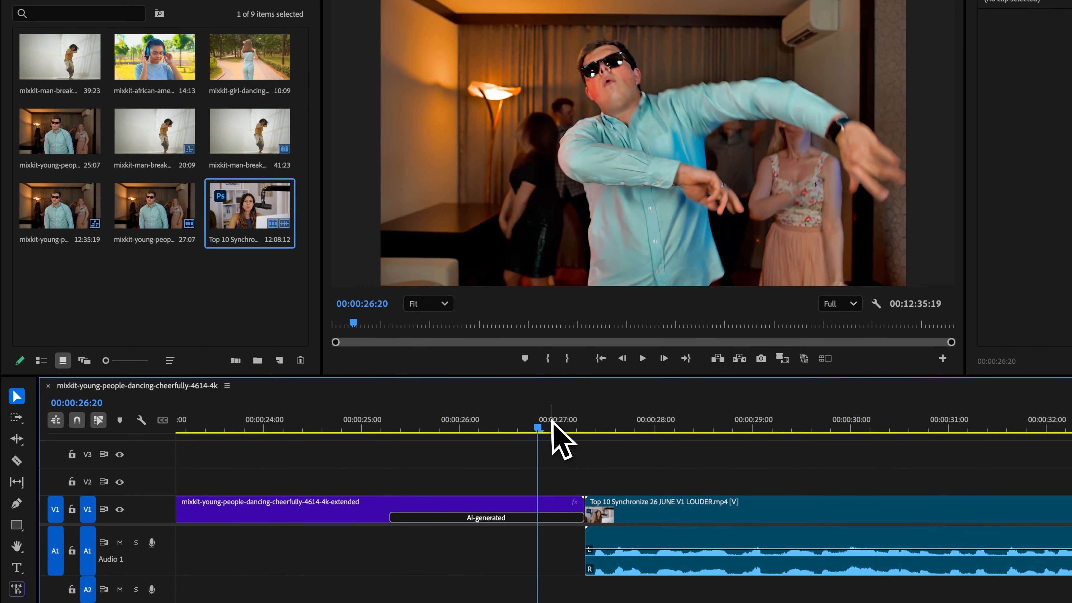
Step: Scrub through the start of the Top 10 Synchronize clip to 00:00:31:23 and select the clip
{"action": "left_click_drag", "start_coordinate": [550, 423], "coordinate": [719, 430]}
{"action": "scroll", "coordinate": [620, 471], "scroll_direction": "right", "scroll_amount": 2}
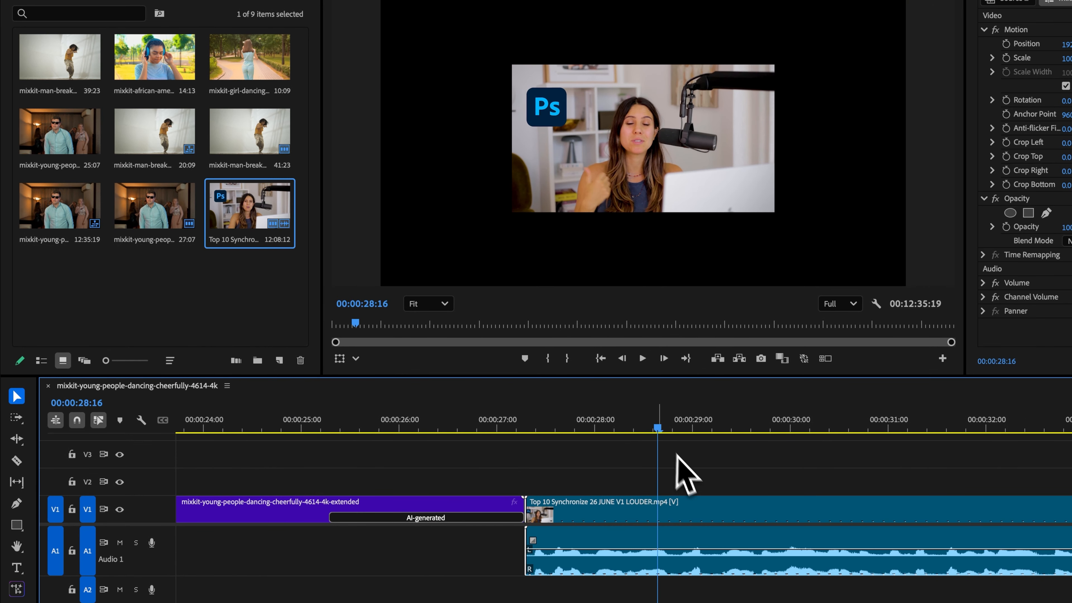
{"action": "left_click", "coordinate": [756, 430]}
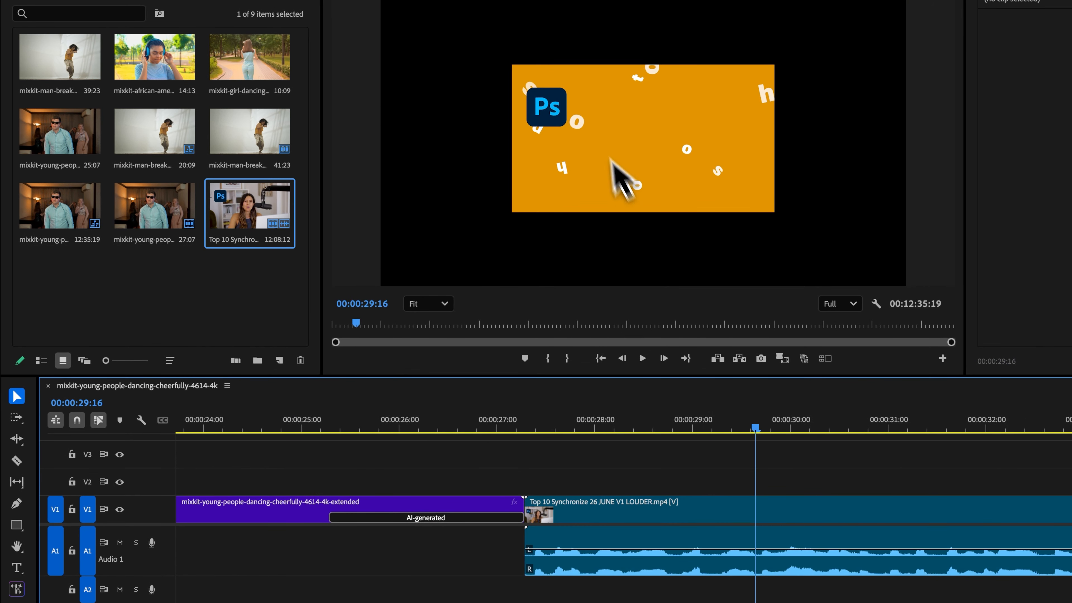
{"action": "left_click_drag", "start_coordinate": [775, 429], "coordinate": [977, 430]}
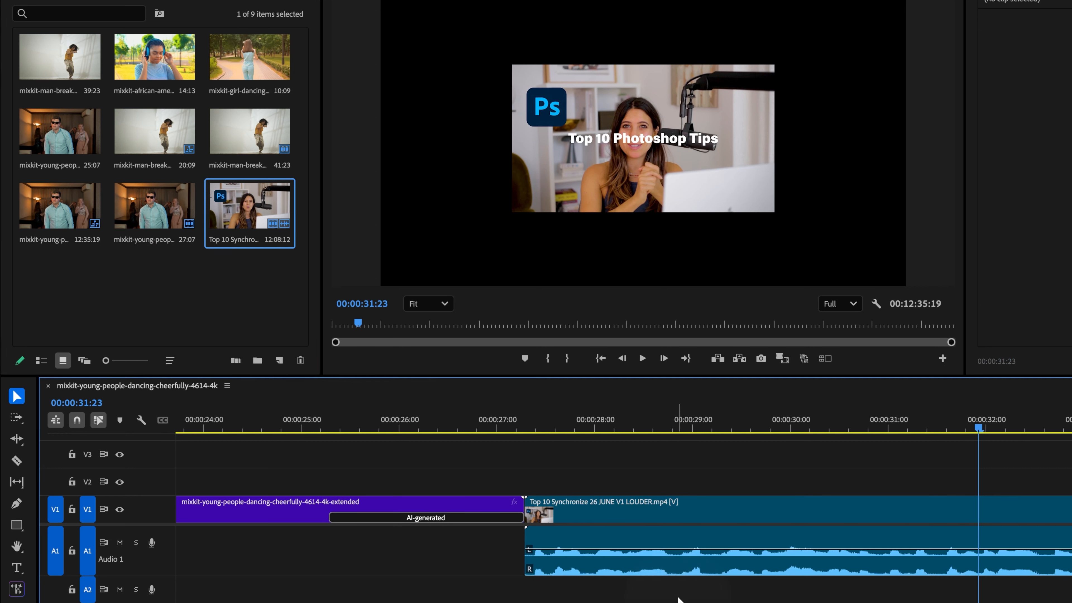
{"action": "left_click", "coordinate": [630, 525]}
{"action": "left_click", "coordinate": [649, 511]}
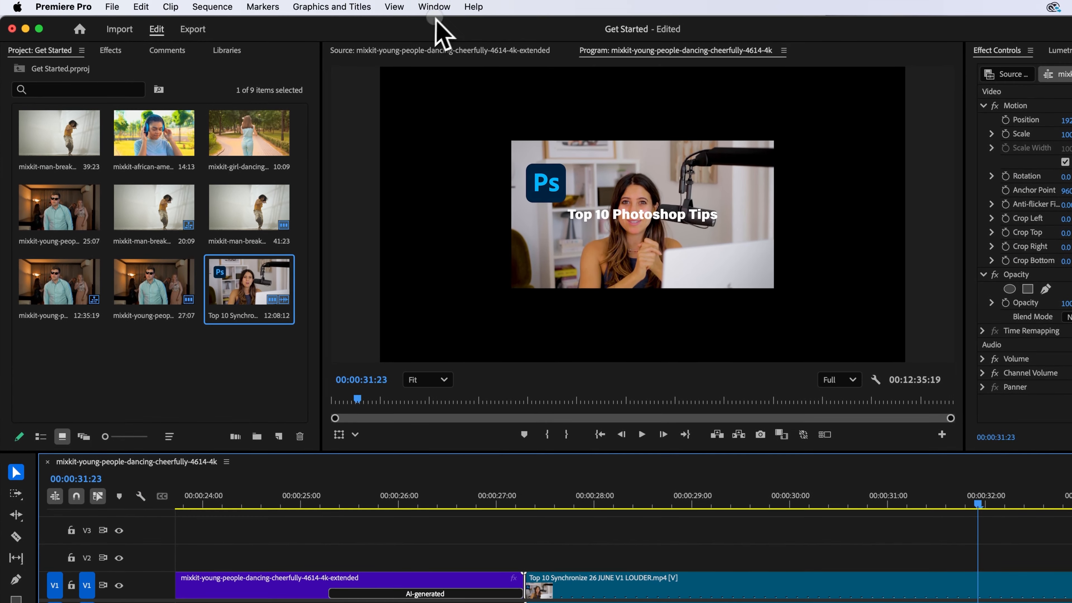
Step: Switch to the Captions and Graphics workspace and bring up the sequence's caption creation options
{"action": "left_click", "coordinate": [439, 9]}
{"action": "mouse_move", "coordinate": [460, 34]}
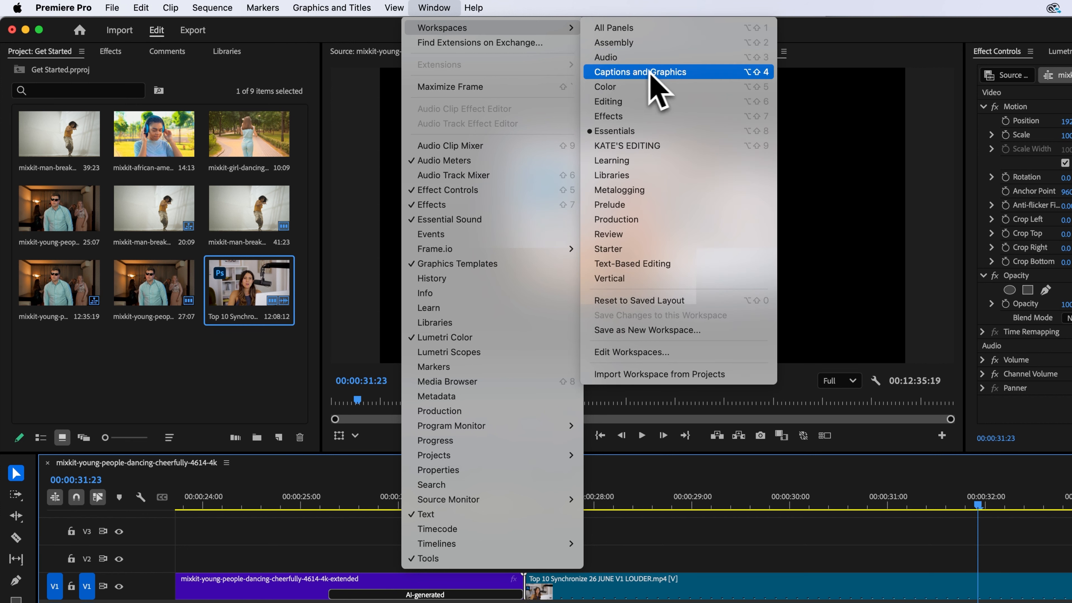
{"action": "left_click", "coordinate": [685, 75]}
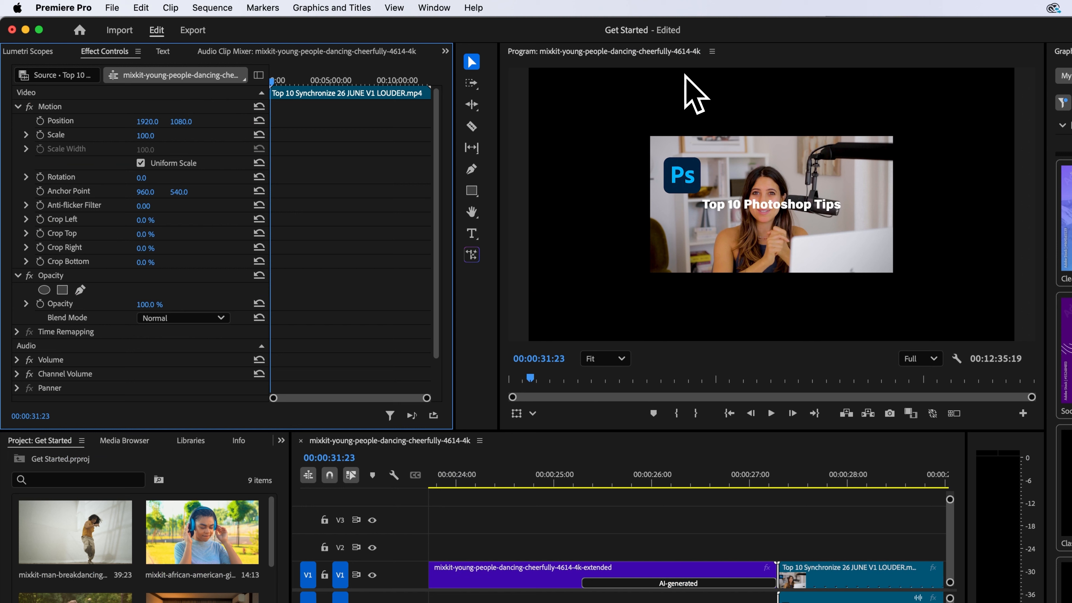
{"action": "left_click", "coordinate": [166, 56]}
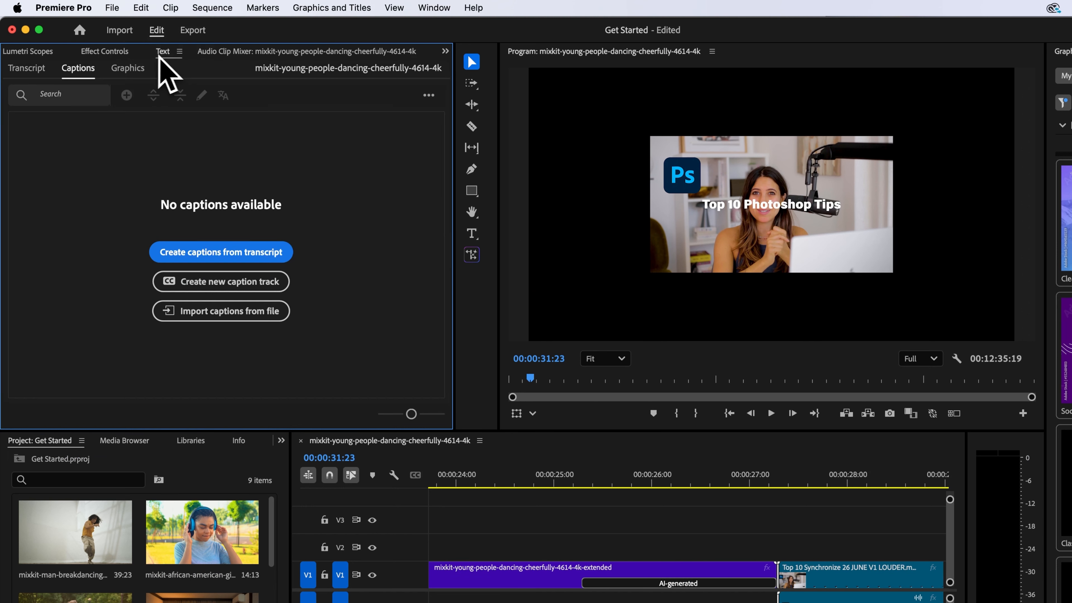
{"action": "left_click", "coordinate": [102, 52]}
{"action": "left_click", "coordinate": [188, 52]}
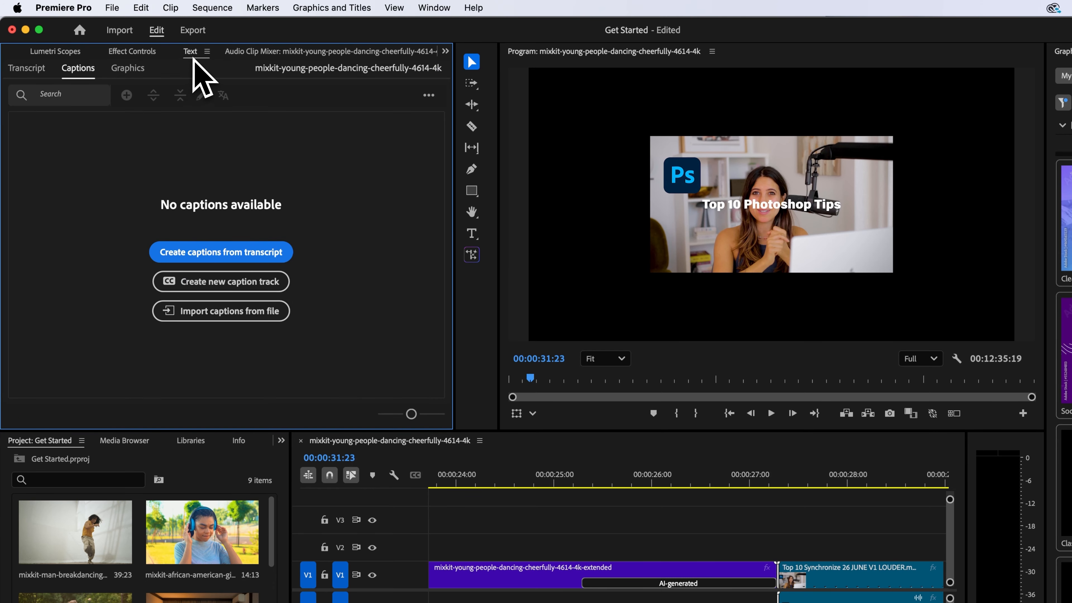
{"action": "left_click", "coordinate": [445, 9]}
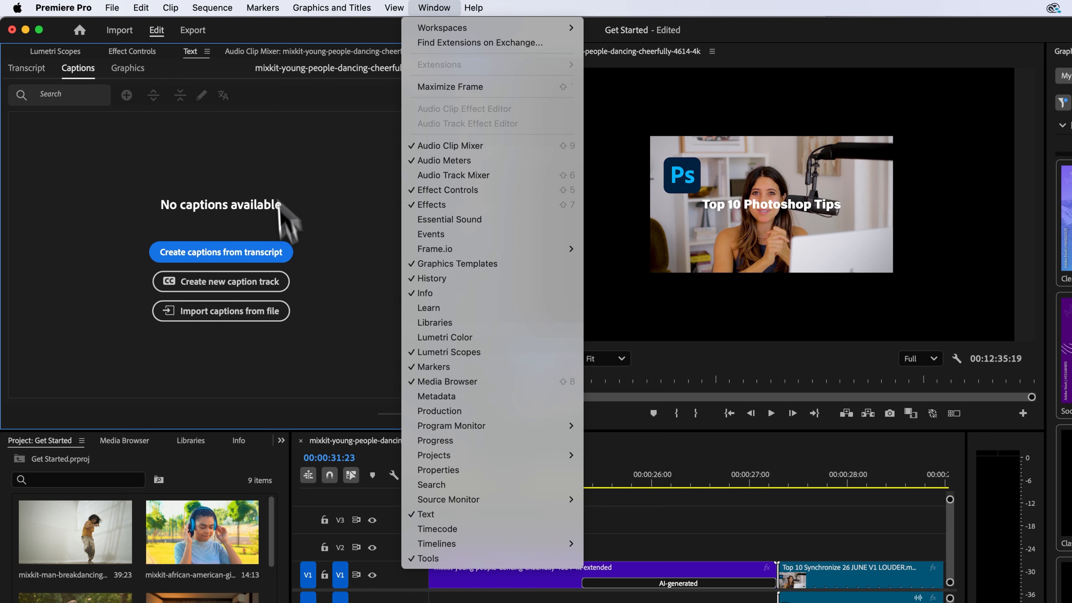
{"action": "left_click", "coordinate": [269, 142]}
Step: Place the playhead at 00:01:11:11 and create captions from the transcript with the Subtitle default preset
{"action": "left_click", "coordinate": [742, 555]}
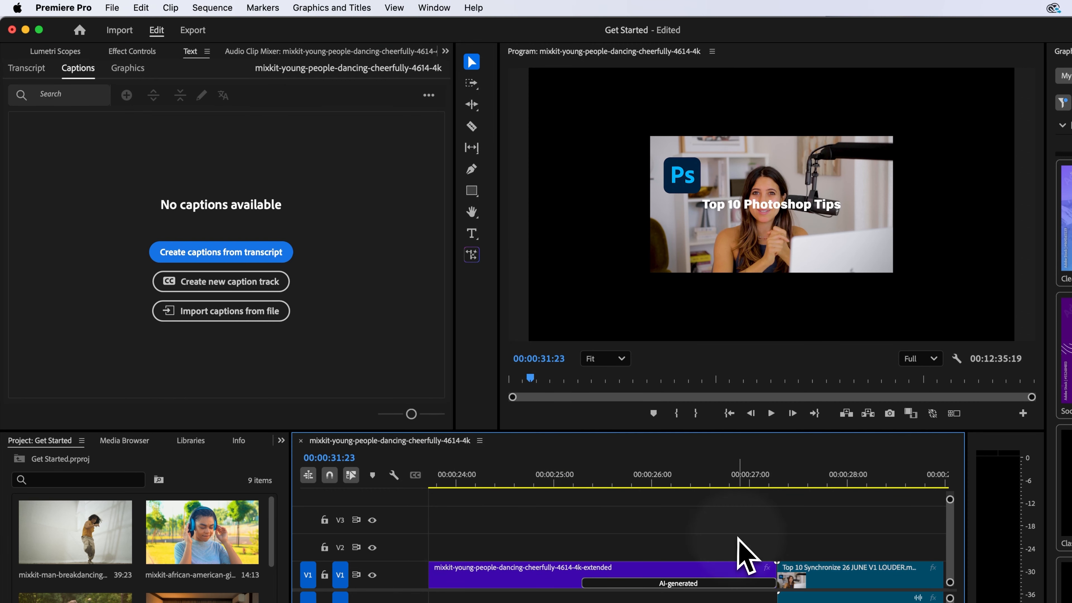
{"action": "key", "text": "minus"}
{"action": "key", "text": "minus"}
{"action": "key", "text": "minus"}
{"action": "left_click_drag", "start_coordinate": [626, 475], "coordinate": [709, 548]}
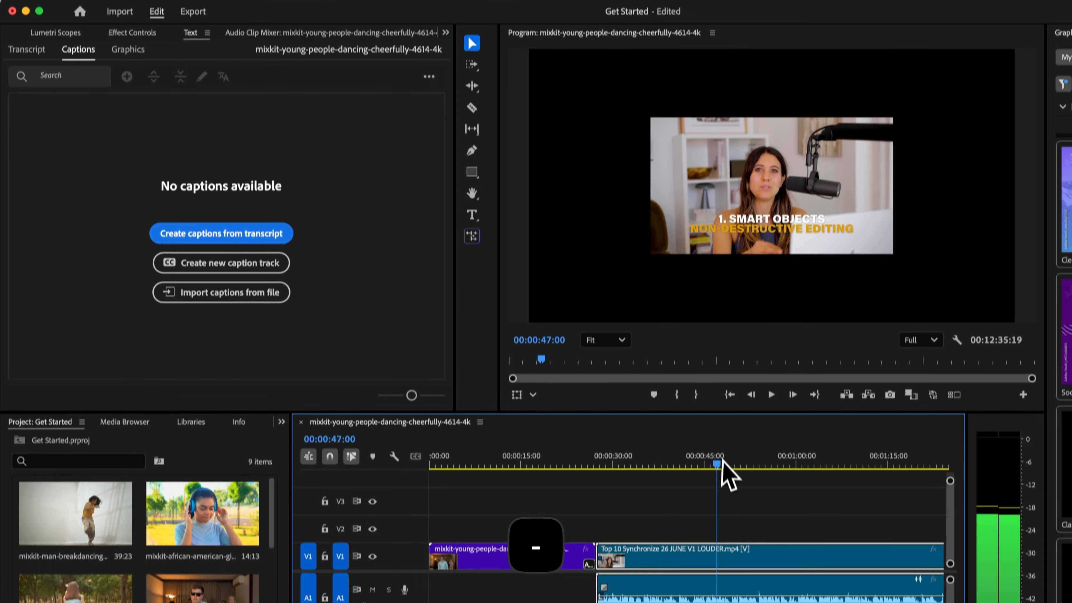
{"action": "left_click_drag", "start_coordinate": [719, 440], "coordinate": [770, 460]}
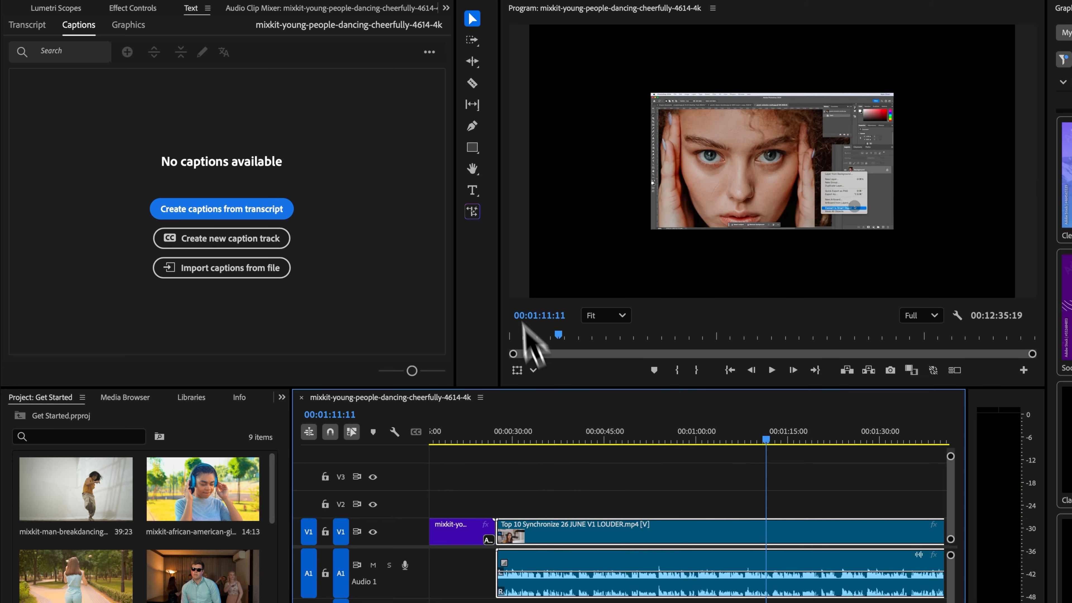
{"action": "left_click", "coordinate": [220, 209]}
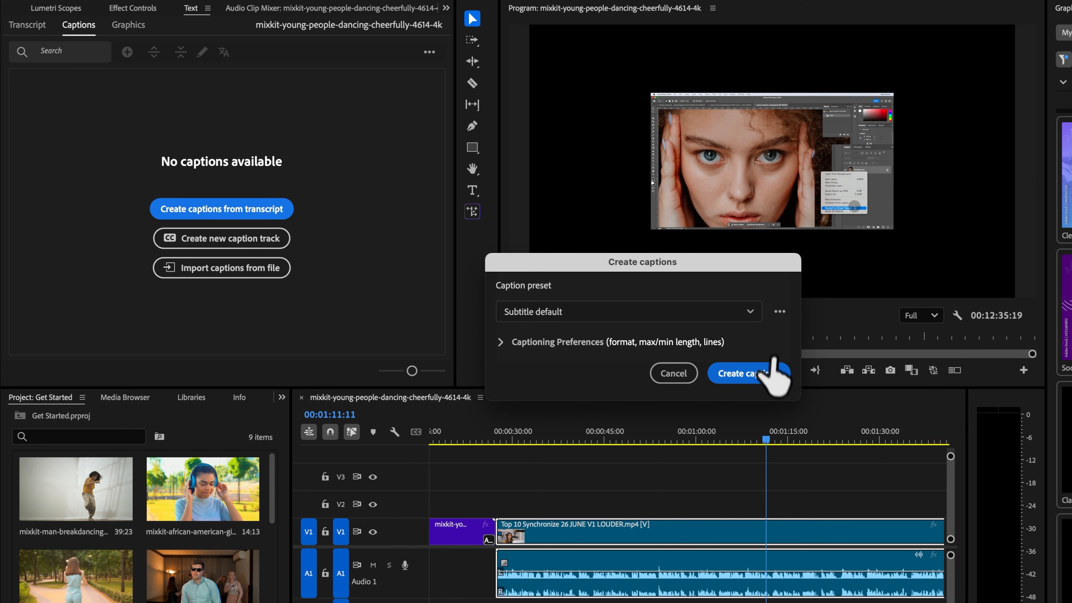
{"action": "left_click", "coordinate": [763, 373]}
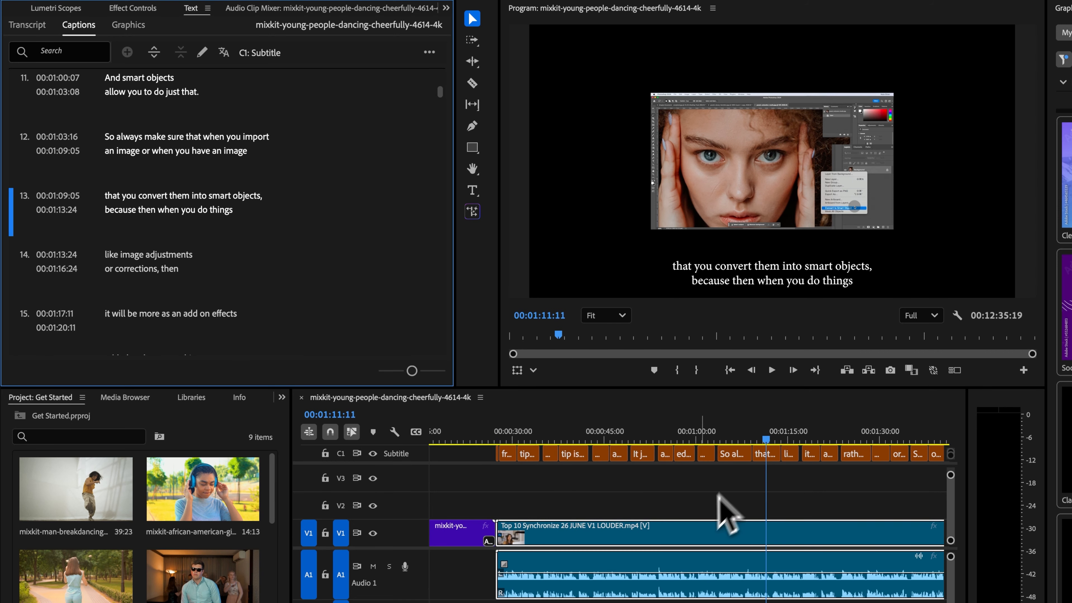
Step: Scrub through the sequence to review the subtitles, stopping at 00:00:47:16 on the caption about nondestructive editing
{"action": "scroll", "coordinate": [656, 513], "scroll_direction": "up", "scroll_amount": 1}
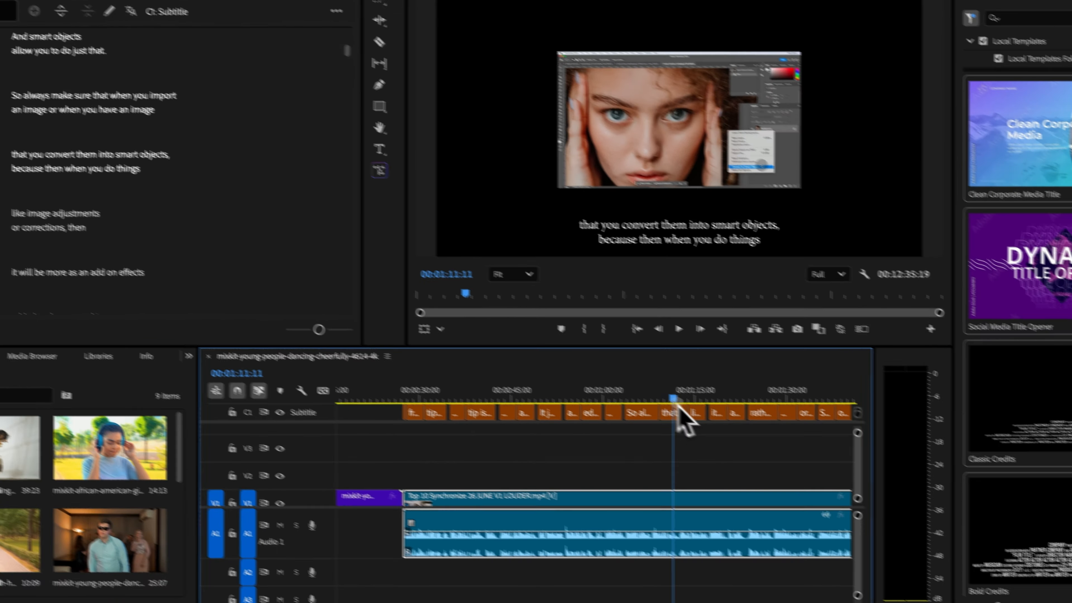
{"action": "left_click_drag", "start_coordinate": [766, 439], "coordinate": [601, 439]}
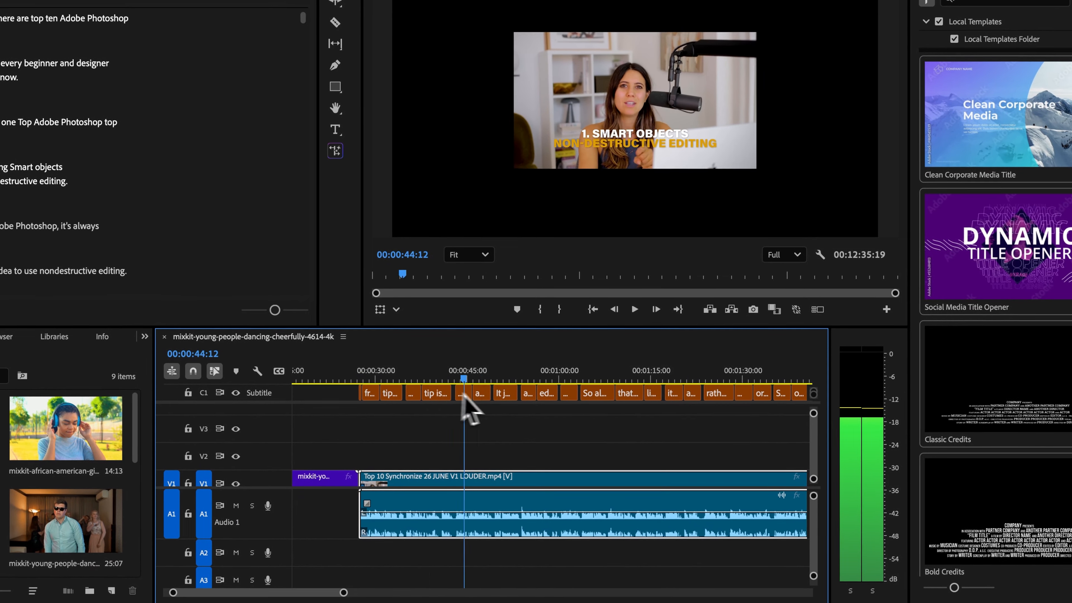
{"action": "left_click", "coordinate": [676, 377]}
{"action": "scroll", "coordinate": [604, 418], "scroll_direction": "down", "scroll_amount": 3}
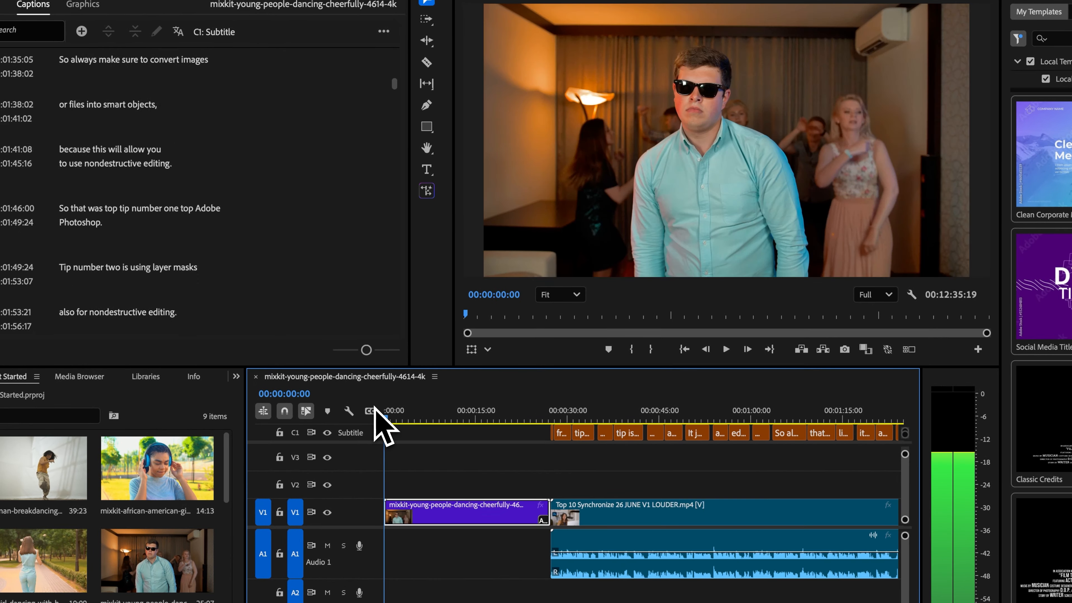
{"action": "left_click_drag", "start_coordinate": [375, 407], "coordinate": [675, 409]}
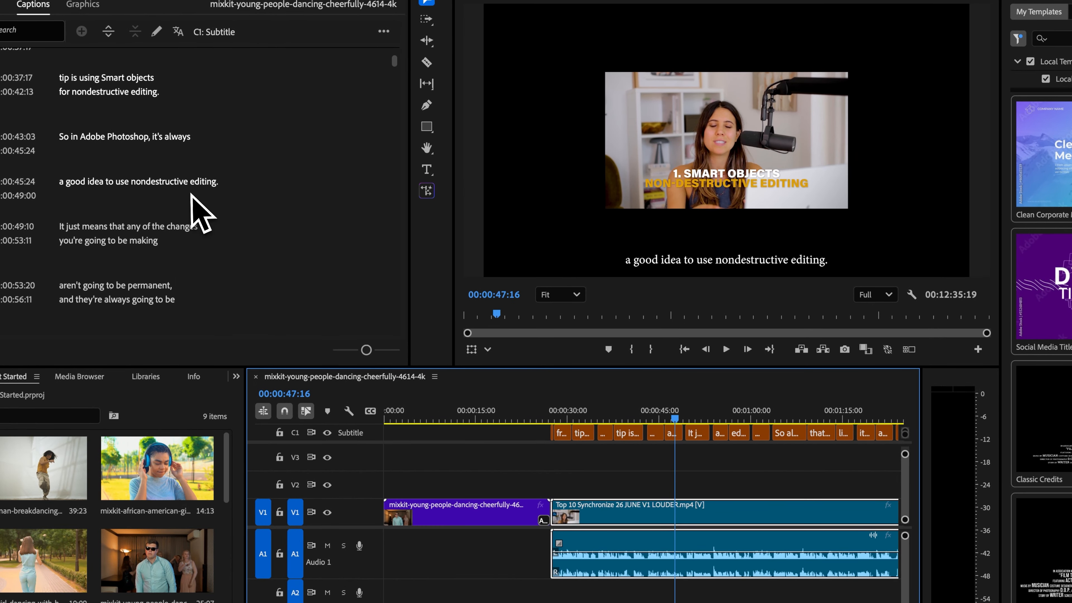
Step: Skim through the English caption list and bring up the translation settings for the captions
{"action": "scroll", "coordinate": [190, 194], "scroll_direction": "up", "scroll_amount": 5}
{"action": "scroll", "coordinate": [143, 141], "scroll_direction": "down", "scroll_amount": 20}
{"action": "scroll", "coordinate": [192, 209], "scroll_direction": "up", "scroll_amount": 15}
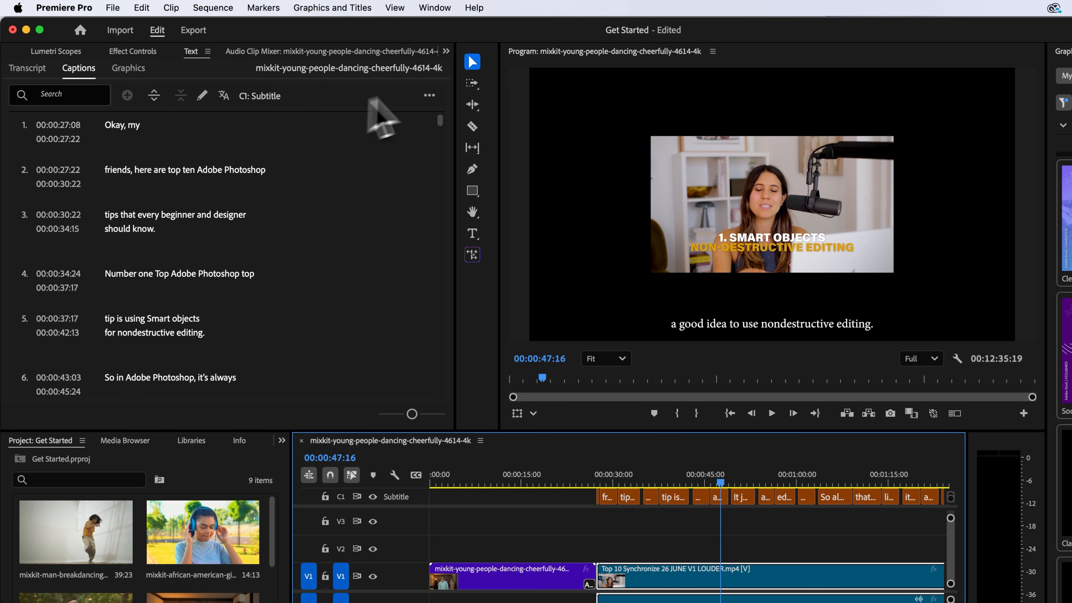
{"action": "left_click", "coordinate": [430, 95]}
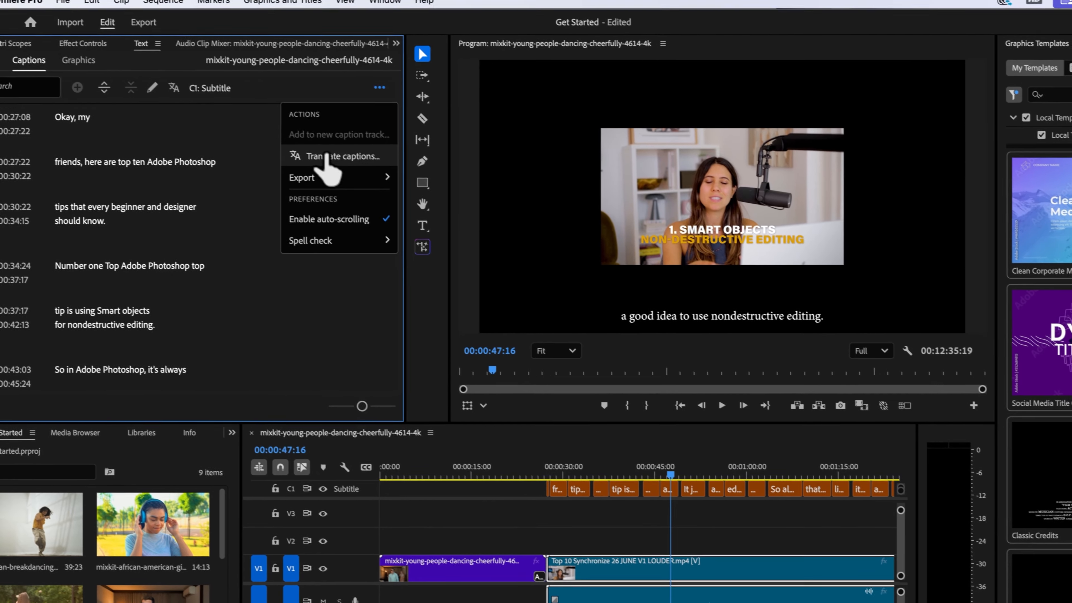
{"action": "left_click", "coordinate": [344, 164]}
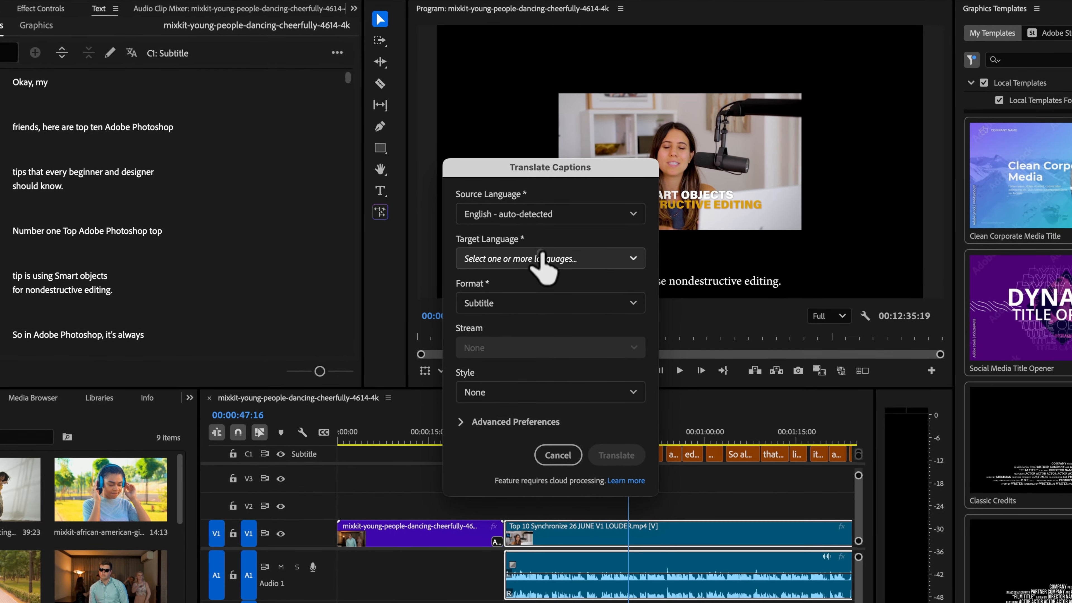
Step: Set the target language to French (FR) and translate the captions in Subtitle format with no style
{"action": "left_click", "coordinate": [570, 291]}
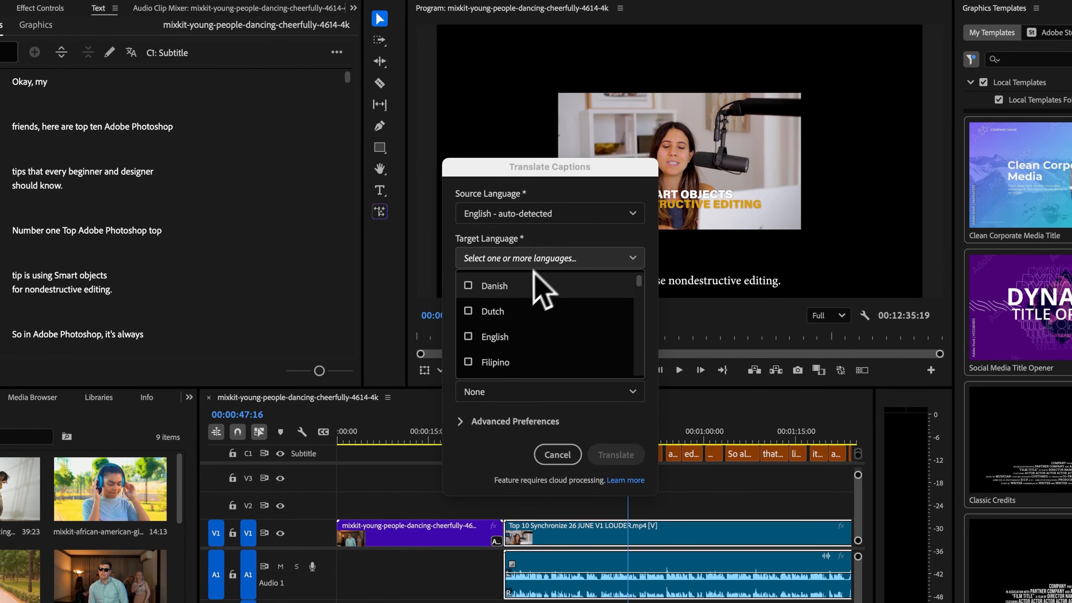
{"action": "scroll", "coordinate": [522, 307], "scroll_direction": "down", "scroll_amount": 15}
{"action": "scroll", "coordinate": [518, 300], "scroll_direction": "up", "scroll_amount": 10}
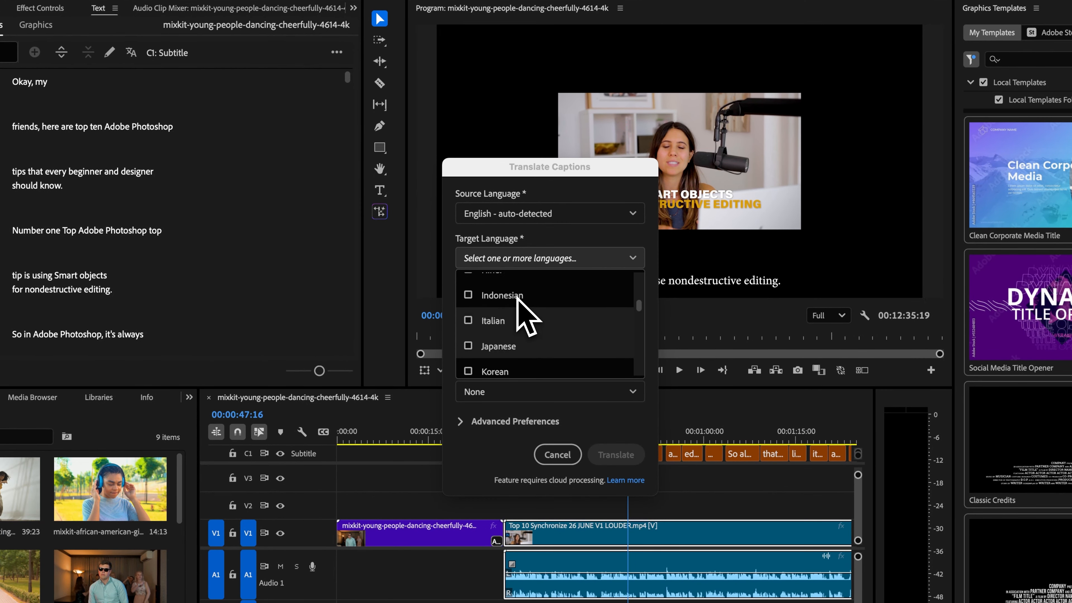
{"action": "scroll", "coordinate": [523, 308], "scroll_direction": "up", "scroll_amount": 5}
{"action": "scroll", "coordinate": [523, 308], "scroll_direction": "down", "scroll_amount": 2}
{"action": "scroll", "coordinate": [523, 314], "scroll_direction": "down", "scroll_amount": 1}
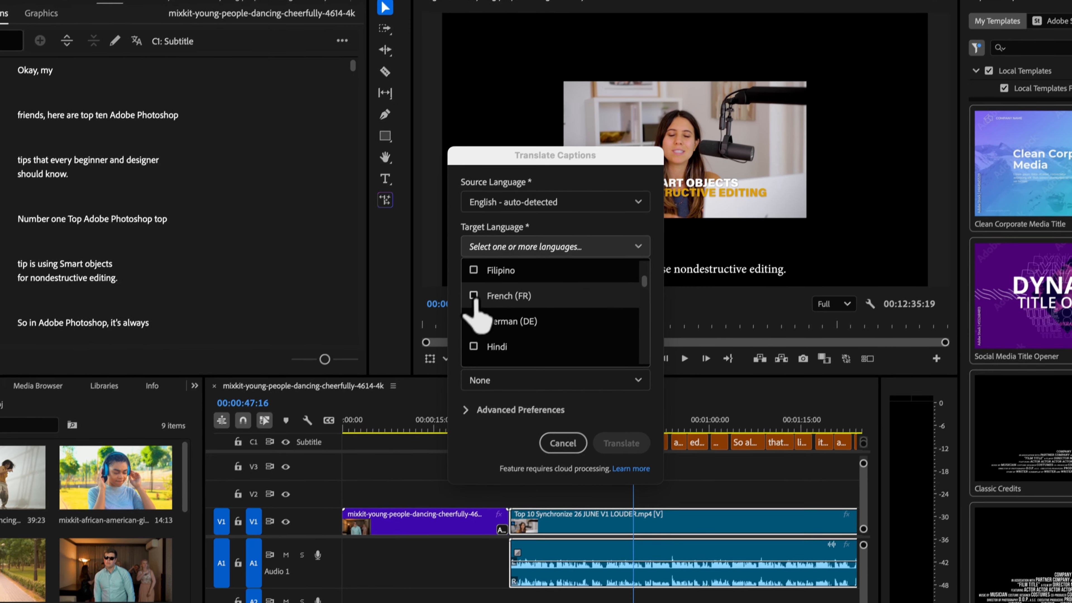
{"action": "left_click", "coordinate": [476, 307]}
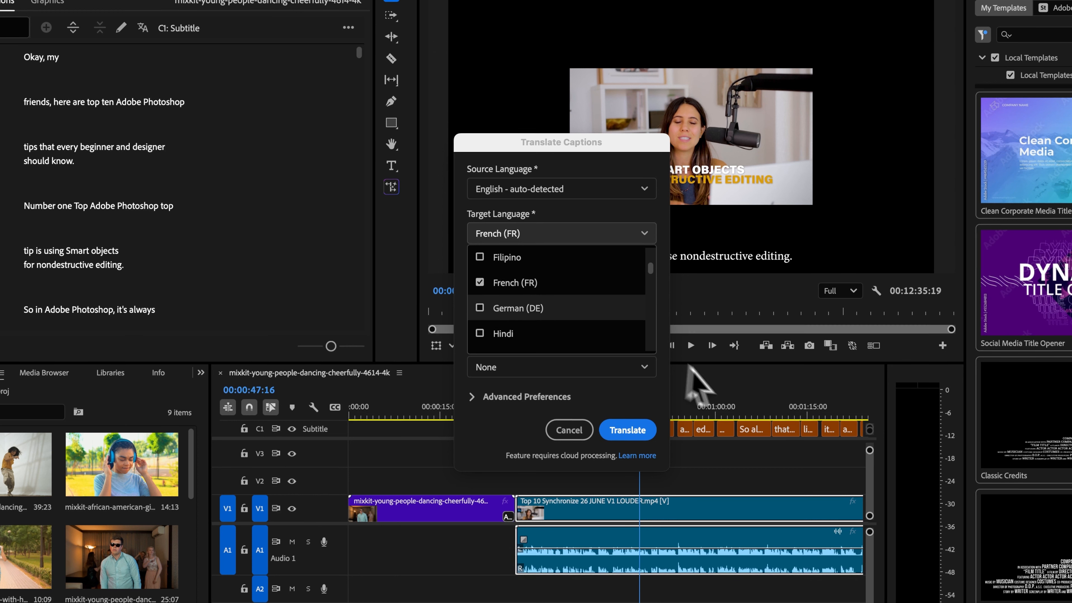
{"action": "left_click", "coordinate": [645, 430]}
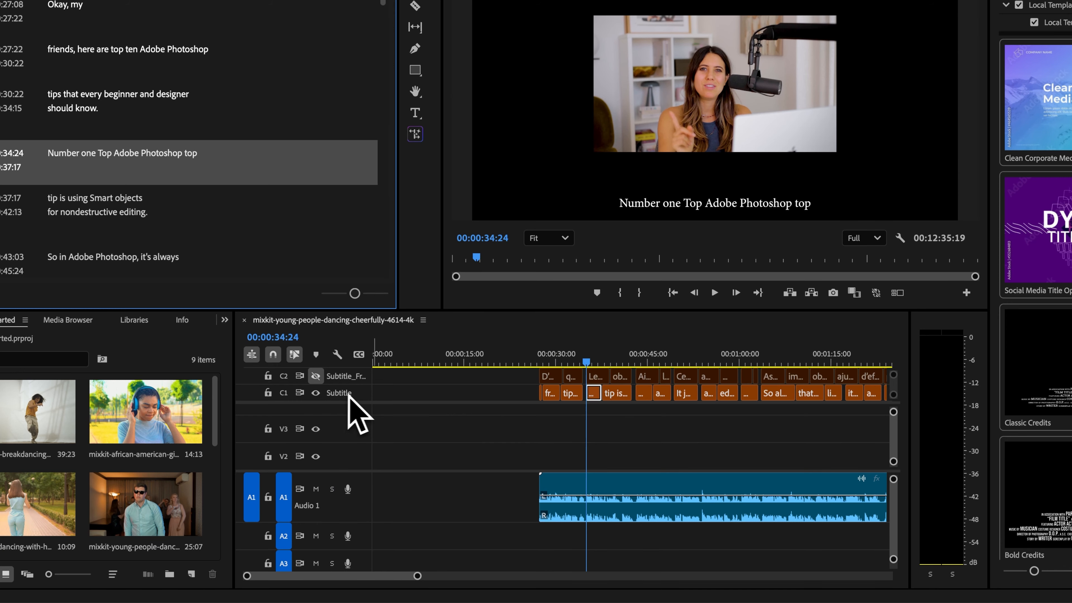
Step: Hide the original Subtitle track C1, show the French subtitle track C2, and scrub to 00:01:04:00
{"action": "left_click", "coordinate": [315, 393]}
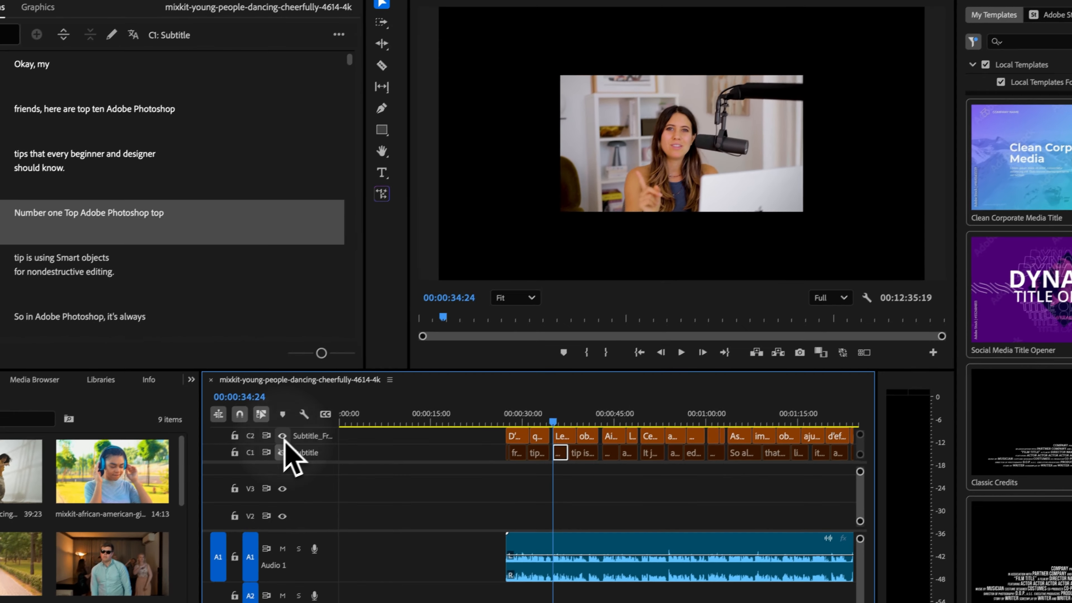
{"action": "left_click", "coordinate": [348, 395]}
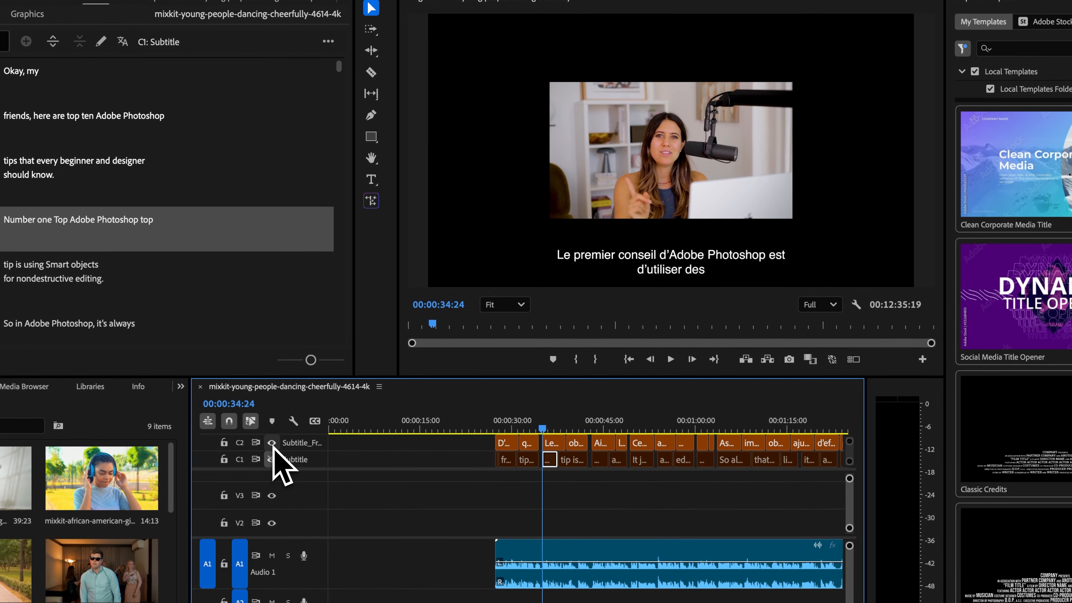
{"action": "left_click_drag", "start_coordinate": [548, 432], "coordinate": [719, 441]}
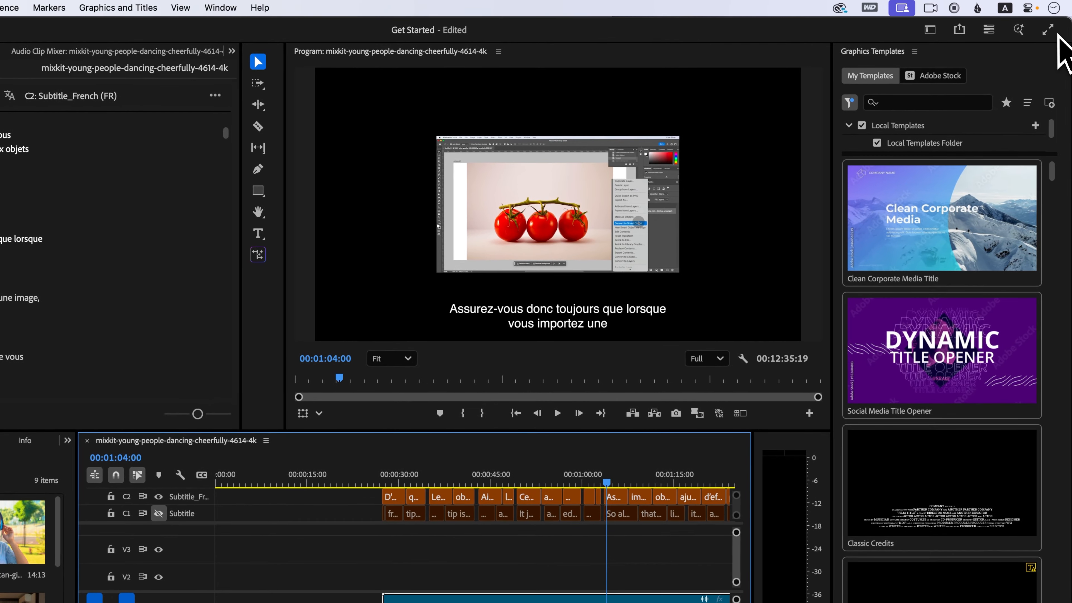
Step: Play the sequence full screen from 00:01:04:00 to review the French subtitles, then exit full screen and stop playback
{"action": "left_click", "coordinate": [1050, 30]}
{"action": "key", "text": "space"}
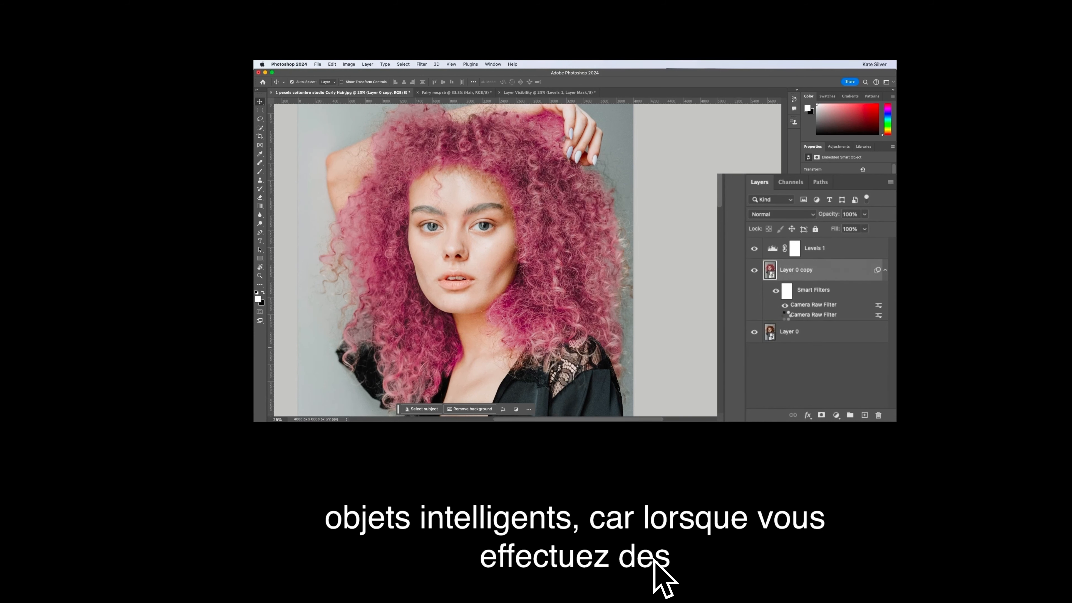
{"action": "left_click", "coordinate": [784, 314]}
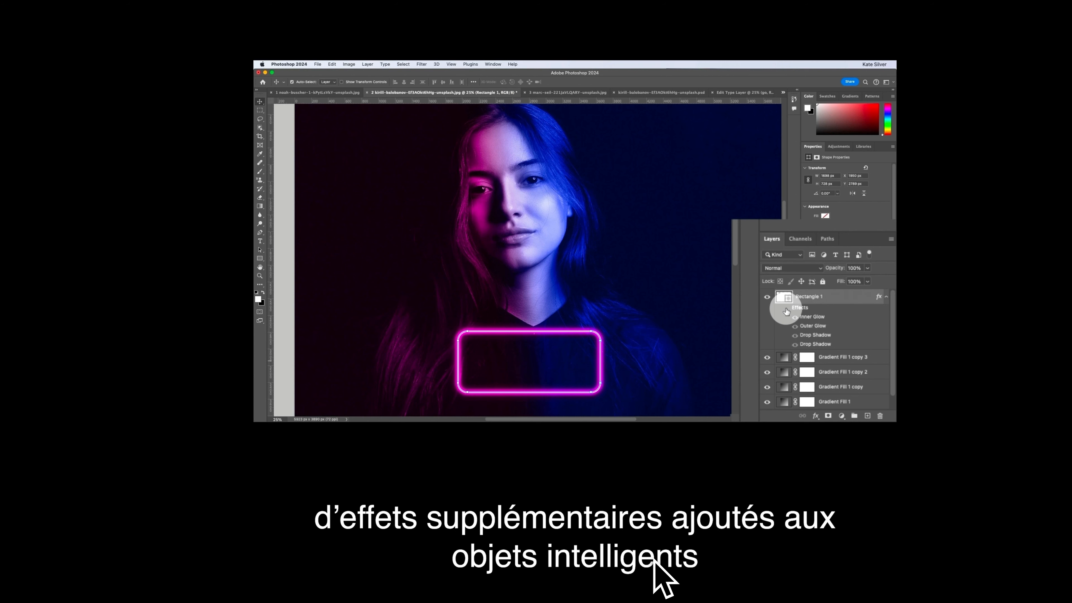
{"action": "left_click", "coordinate": [786, 312]}
{"action": "left_click", "coordinate": [786, 311]}
{"action": "left_click", "coordinate": [785, 311]}
{"action": "left_click", "coordinate": [785, 311]}
{"action": "key", "text": "Escape"}
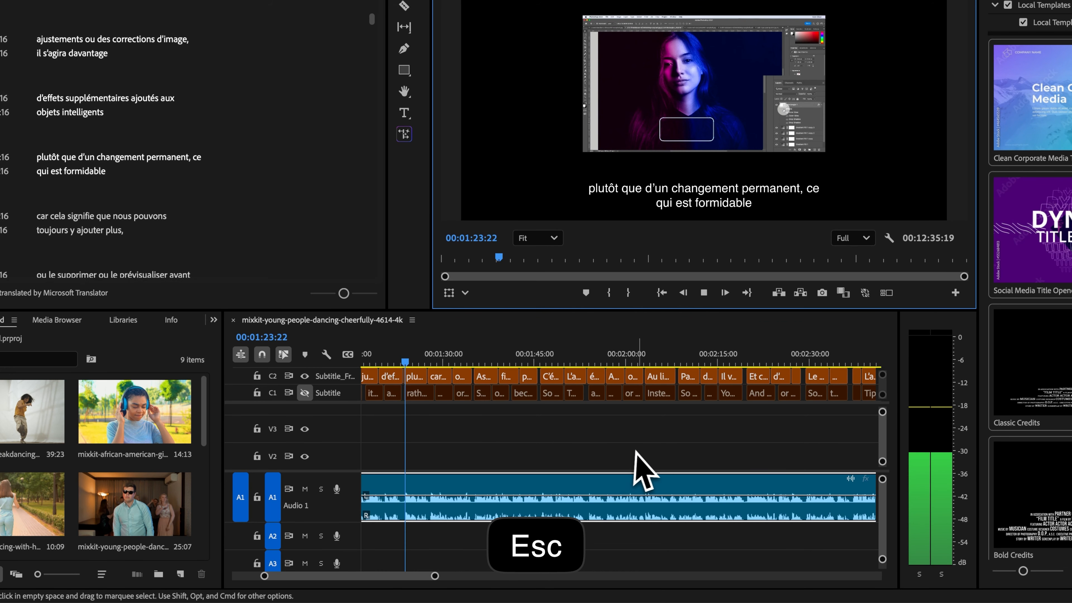
{"action": "key", "text": "space"}
{"action": "left_click", "coordinate": [504, 443]}
{"action": "scroll", "coordinate": [504, 443], "scroll_direction": "left", "scroll_amount": 10}
{"action": "scroll", "coordinate": [505, 443], "scroll_direction": "down", "scroll_amount": 1}
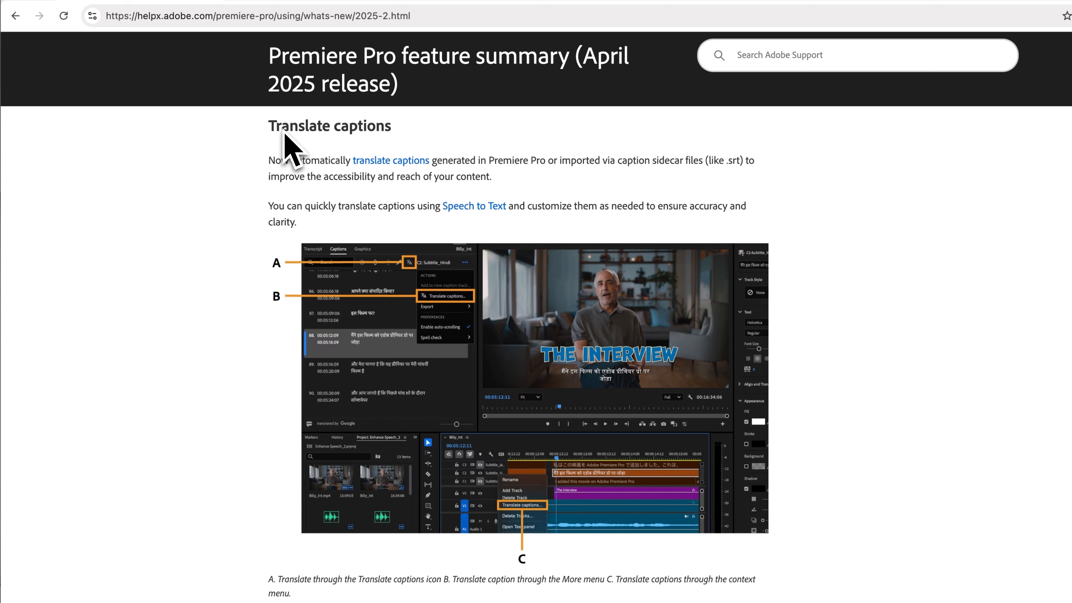
Step: Read the Dynamic audio waveforms section of the April 2025 feature summary page, then switch back to Premiere Pro
{"action": "scroll", "coordinate": [263, 388], "scroll_direction": "down", "scroll_amount": 15}
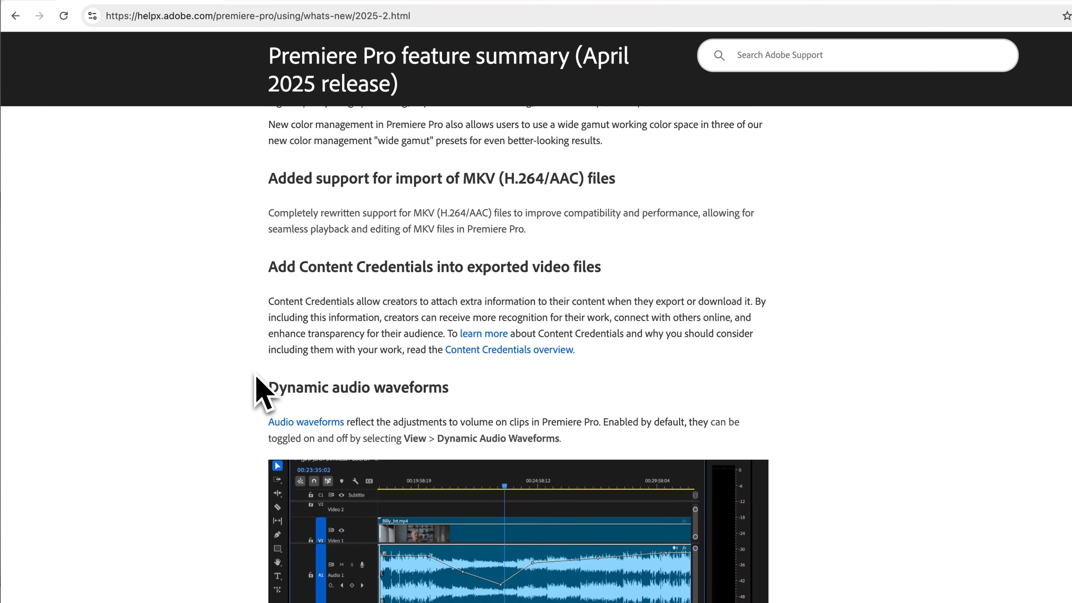
{"action": "left_click_drag", "start_coordinate": [270, 260], "coordinate": [545, 277]}
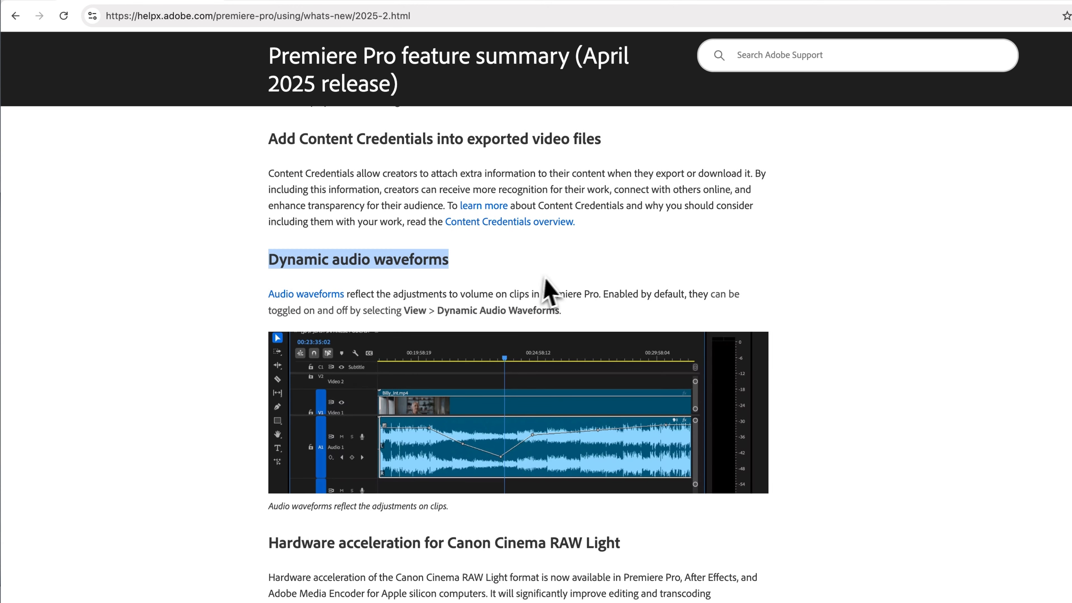
{"action": "left_click", "coordinate": [318, 304]}
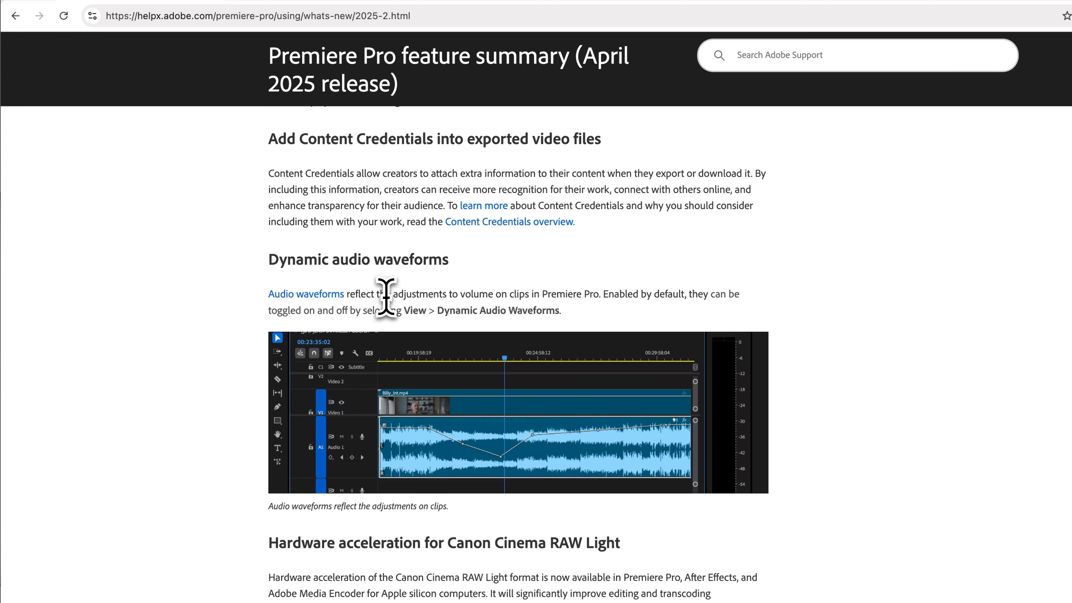
{"action": "left_click_drag", "start_coordinate": [385, 293], "coordinate": [653, 291]}
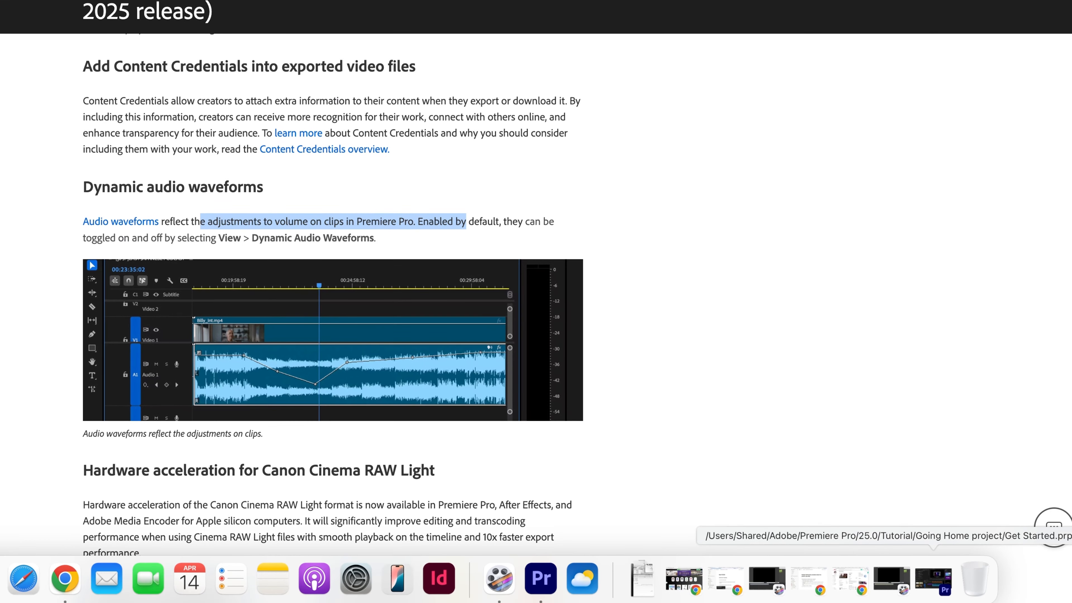
{"action": "left_click", "coordinate": [942, 598]}
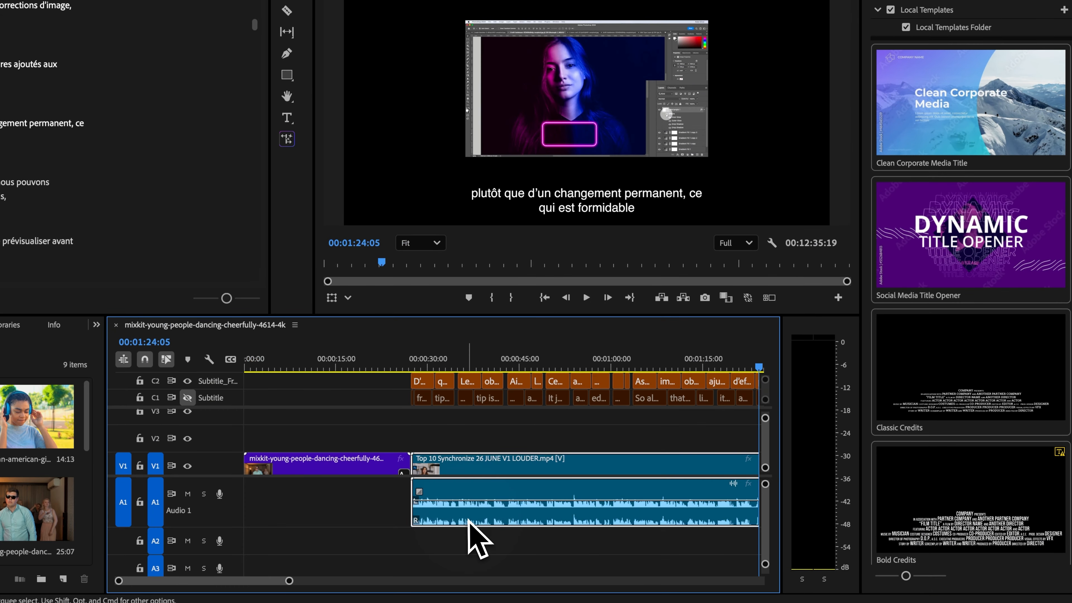
Step: Add three volume keyframes with the Pen tool on the Top 10 Synchronize audio clip between about 00:01:20:20 and 00:01:22:05
{"action": "scroll", "coordinate": [473, 536], "scroll_direction": "right", "scroll_amount": 3}
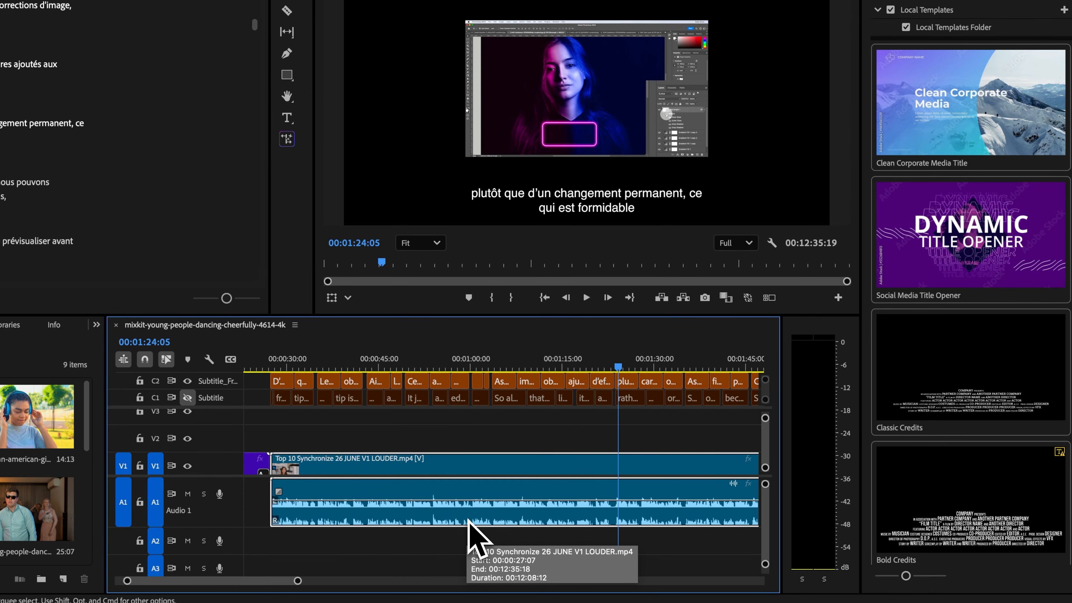
{"action": "scroll", "coordinate": [468, 520], "scroll_direction": "left", "scroll_amount": 1}
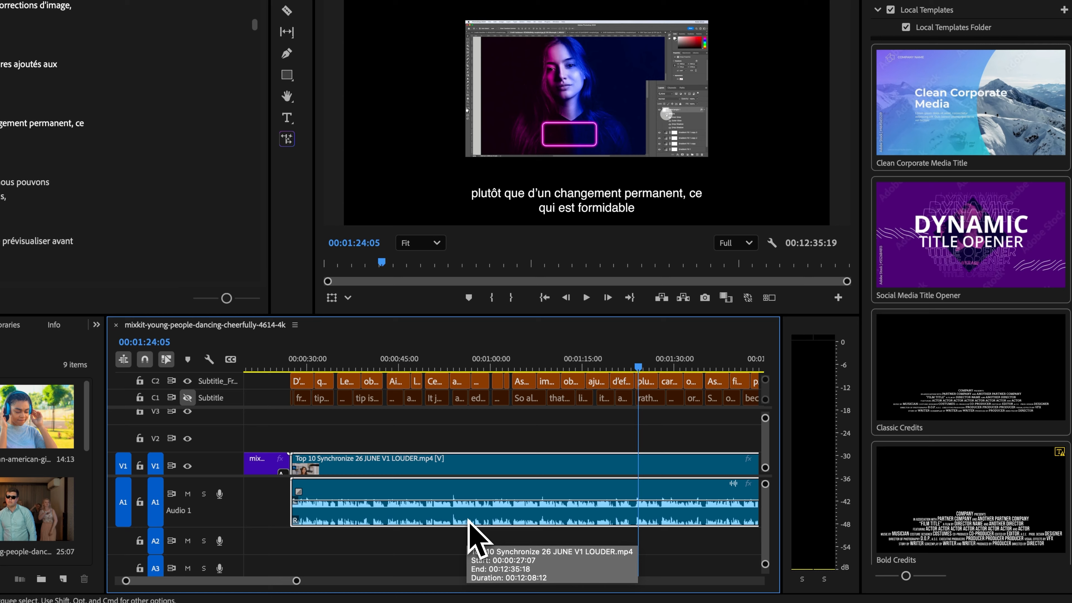
{"action": "key", "text": "equal"}
{"action": "key", "text": "equal"}
{"action": "key", "text": "equal"}
{"action": "key", "text": "equal"}
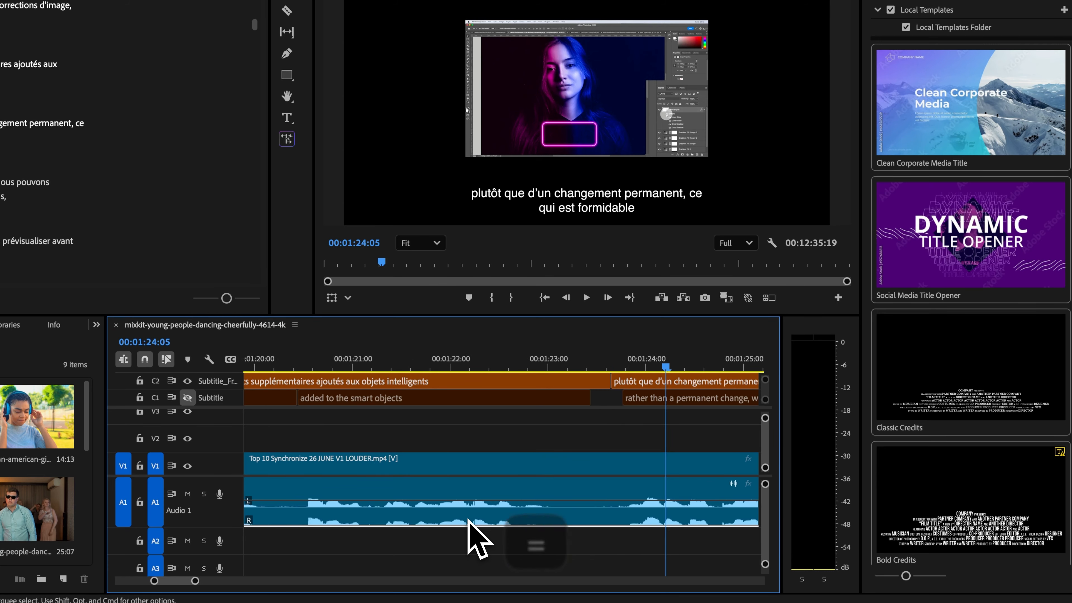
{"action": "scroll", "coordinate": [476, 540], "scroll_direction": "right", "scroll_amount": 3}
{"action": "scroll", "coordinate": [468, 536], "scroll_direction": "left", "scroll_amount": 3}
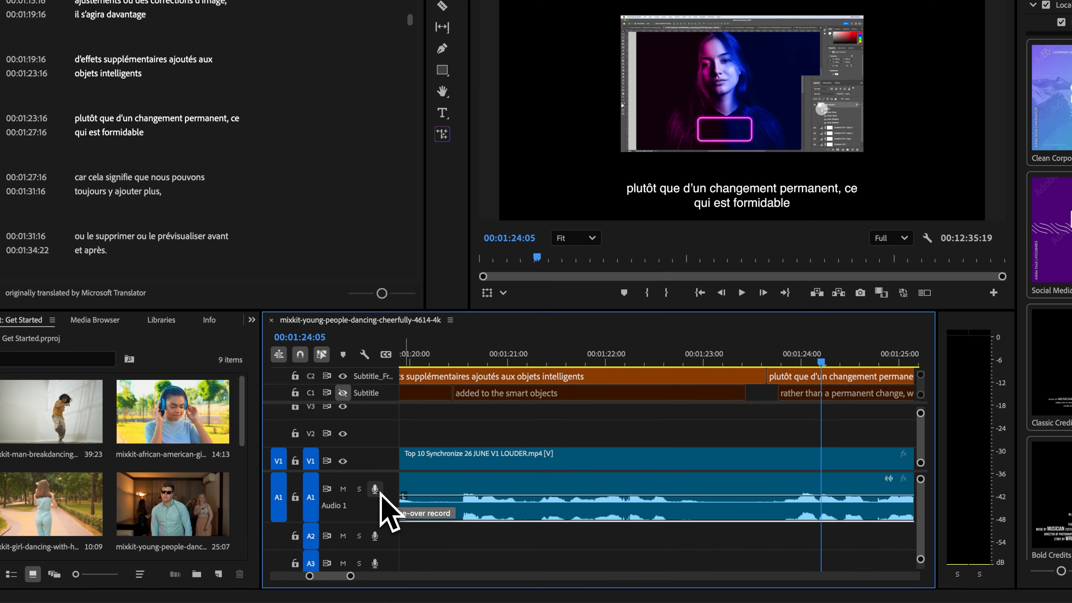
{"action": "key", "text": "p"}
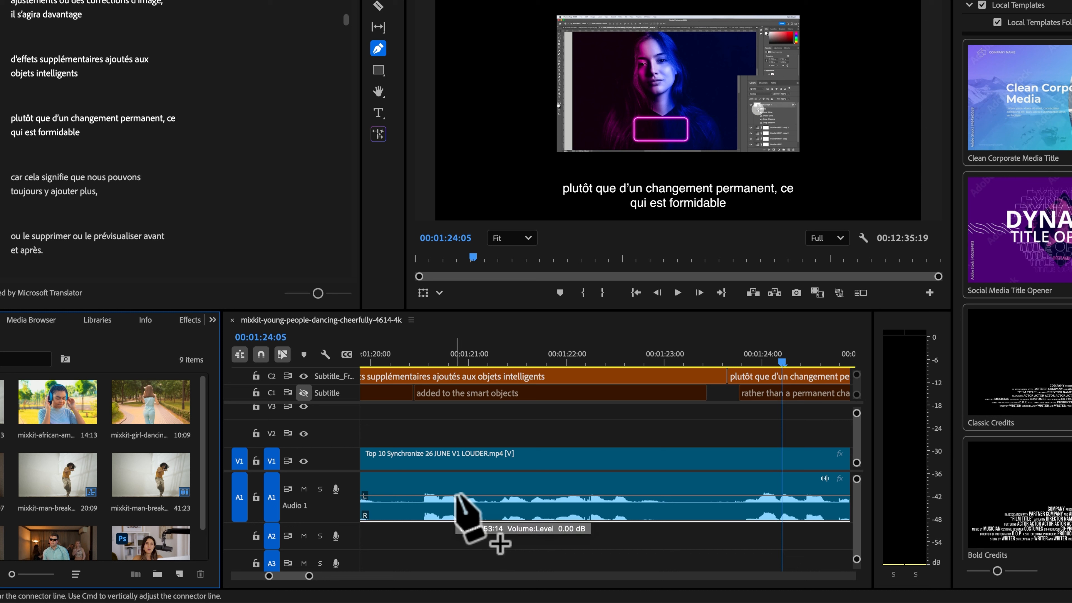
{"action": "left_click", "coordinate": [457, 494]}
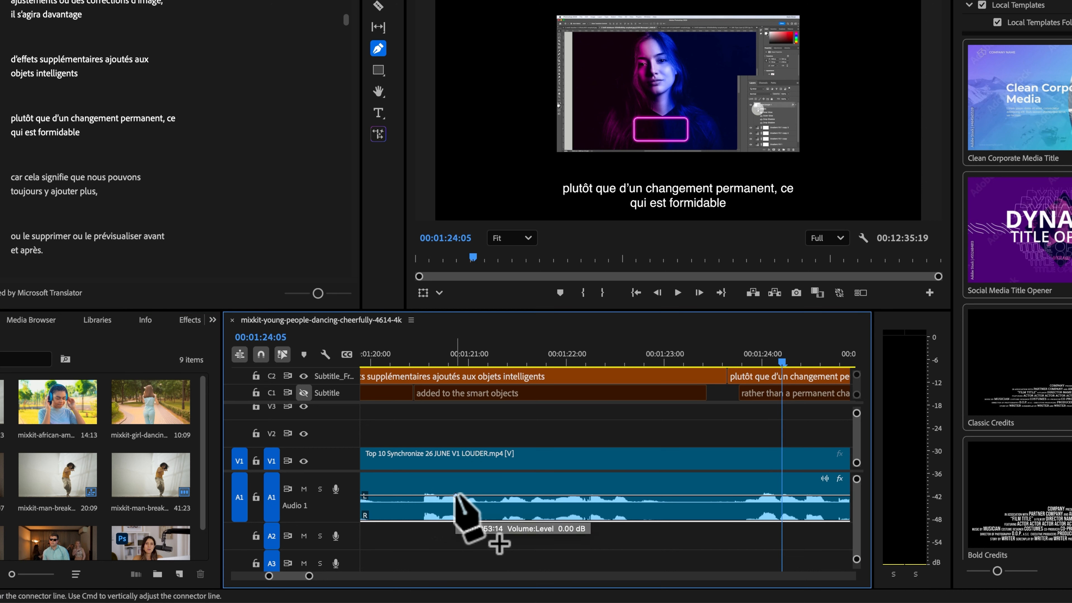
{"action": "left_click", "coordinate": [455, 494]}
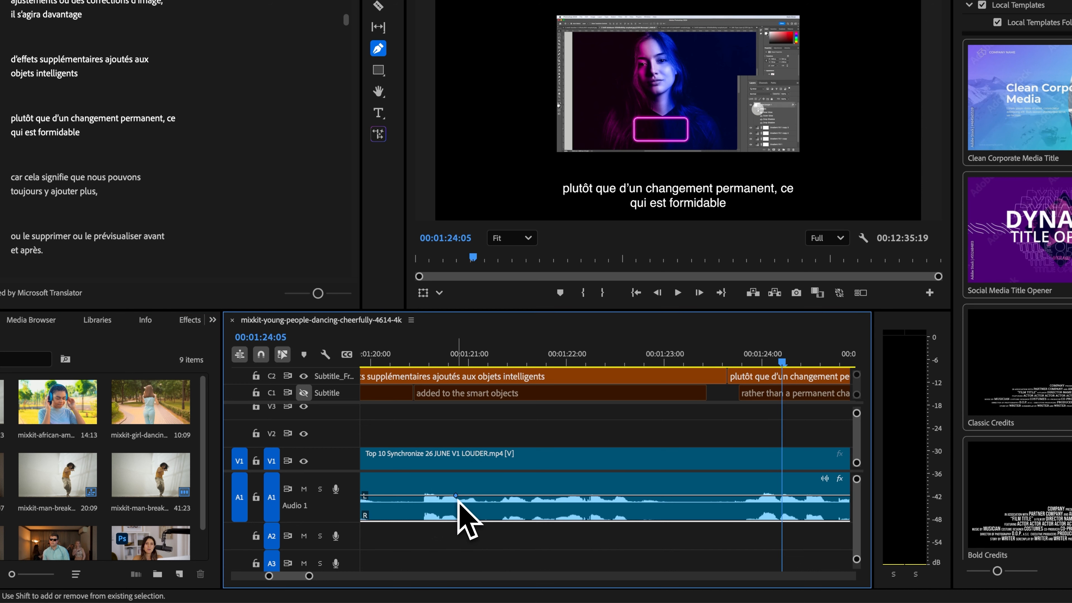
{"action": "left_click", "coordinate": [506, 494]}
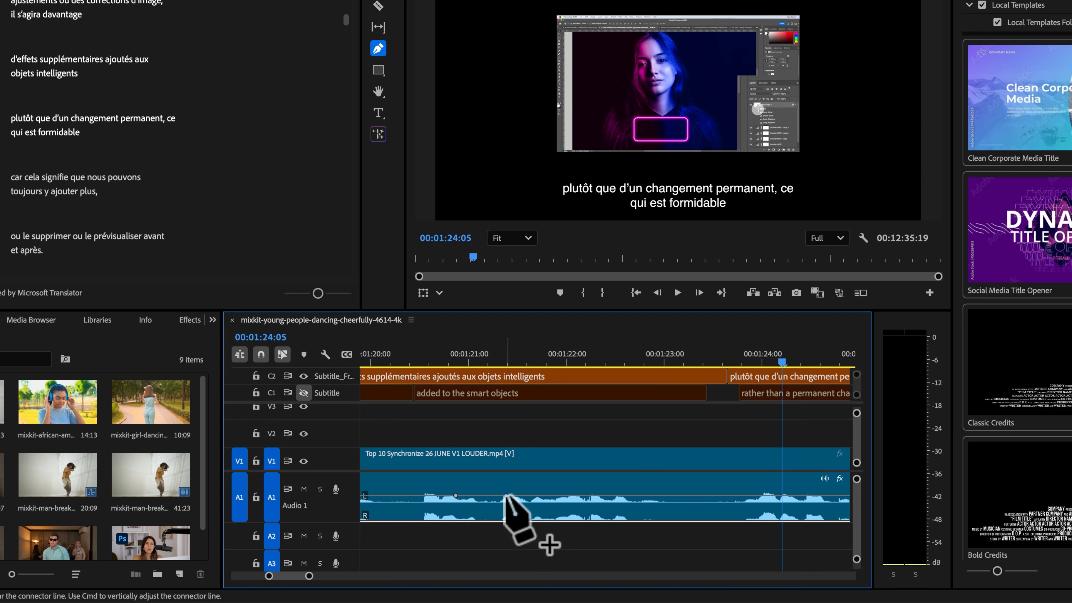
{"action": "left_click", "coordinate": [586, 495]}
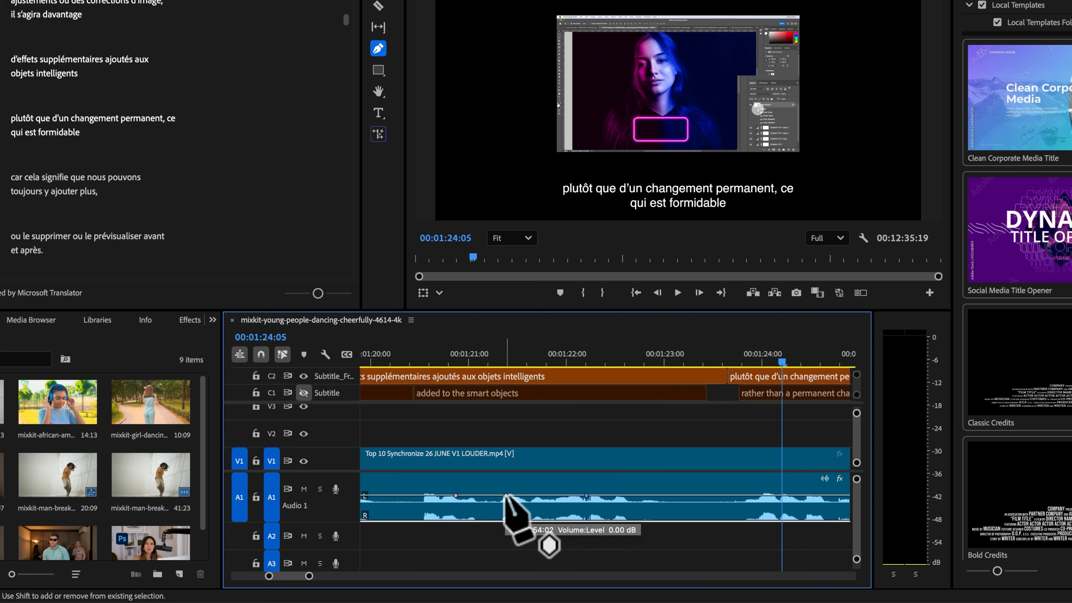
Step: Raise and lower the middle volume keyframe to compare the waveform, and bring it up to 15.0 dB at about 00:01:21:12
{"action": "left_click_drag", "start_coordinate": [506, 495], "coordinate": [506, 498]}
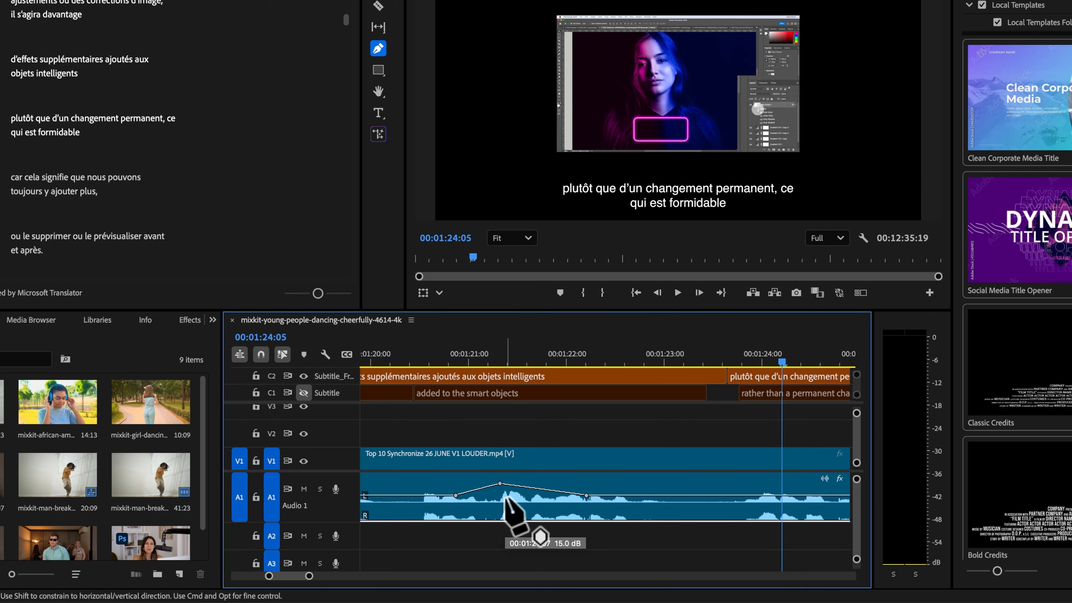
{"action": "key", "text": "="}
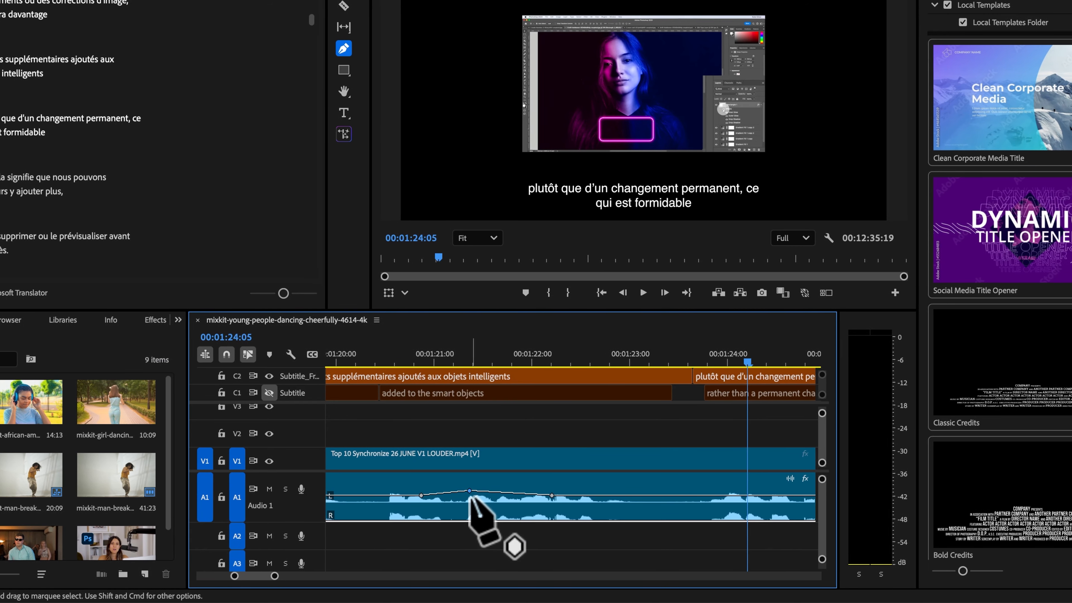
{"action": "key", "text": "="}
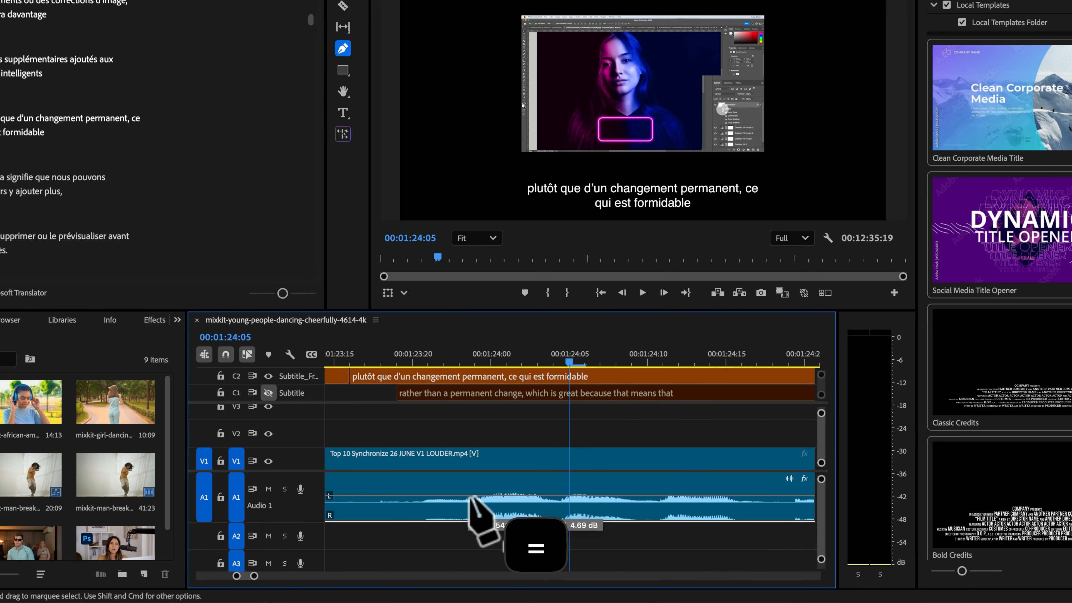
{"action": "scroll", "coordinate": [469, 496], "scroll_direction": "left", "scroll_amount": 5}
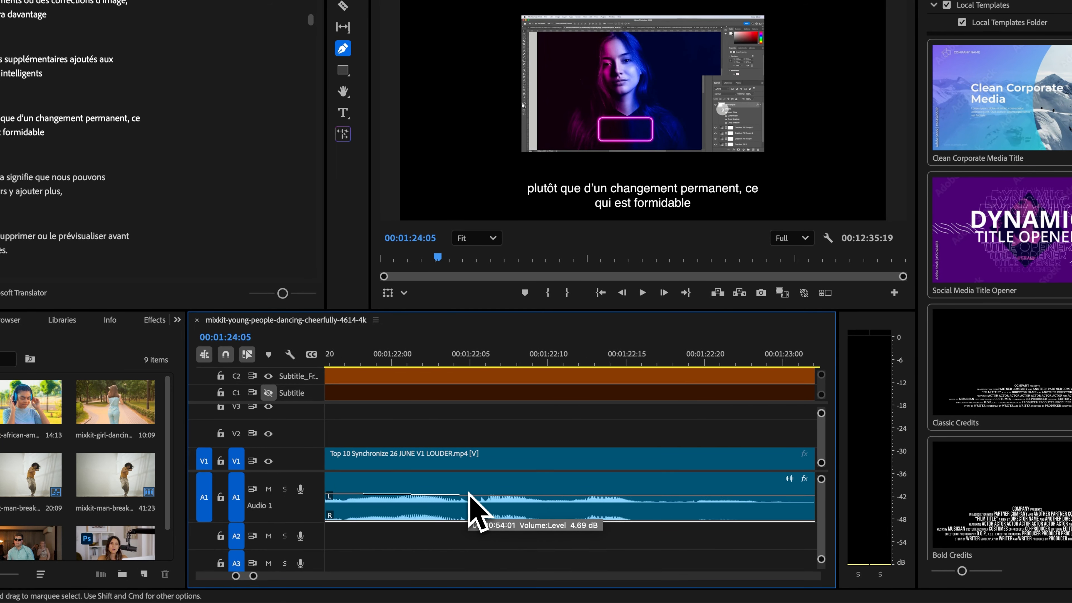
{"action": "scroll", "coordinate": [470, 496], "scroll_direction": "left", "scroll_amount": 4}
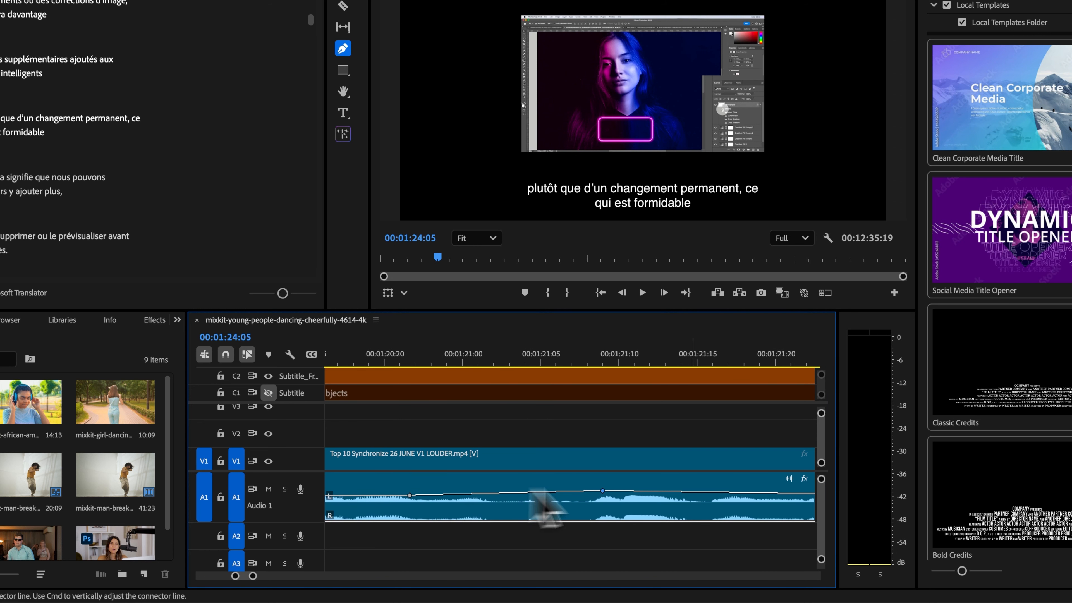
{"action": "left_click_drag", "start_coordinate": [602, 491], "coordinate": [513, 487]}
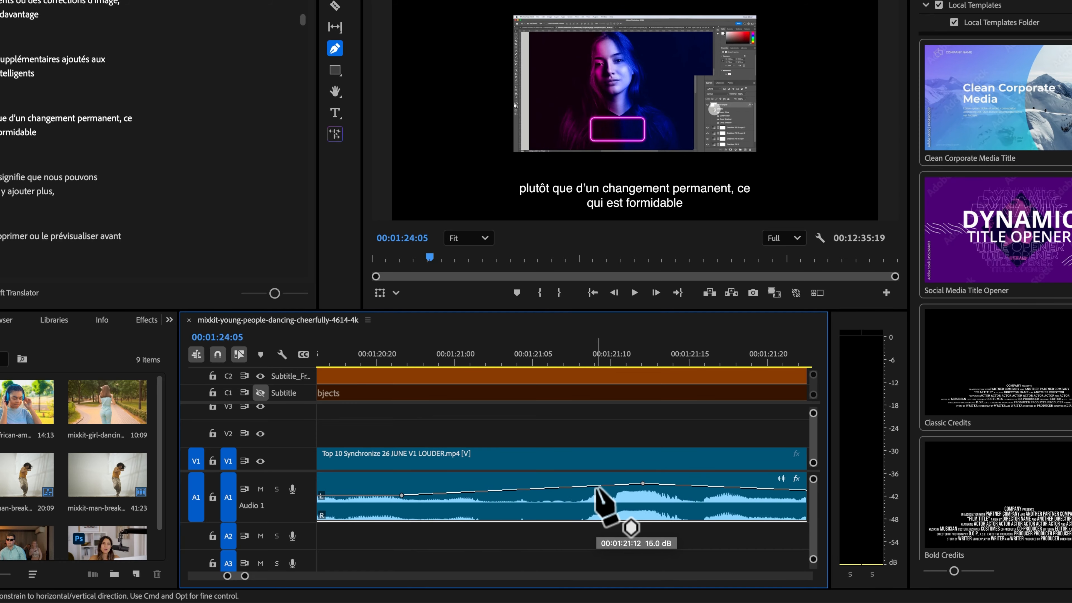
Step: Inspect the audio waveform around the three volume keyframes at a wider timeline scale, and return to the Selection tool
{"action": "left_click_drag", "start_coordinate": [597, 488], "coordinate": [597, 490]}
{"action": "key", "text": "minus"}
{"action": "key", "text": "minus"}
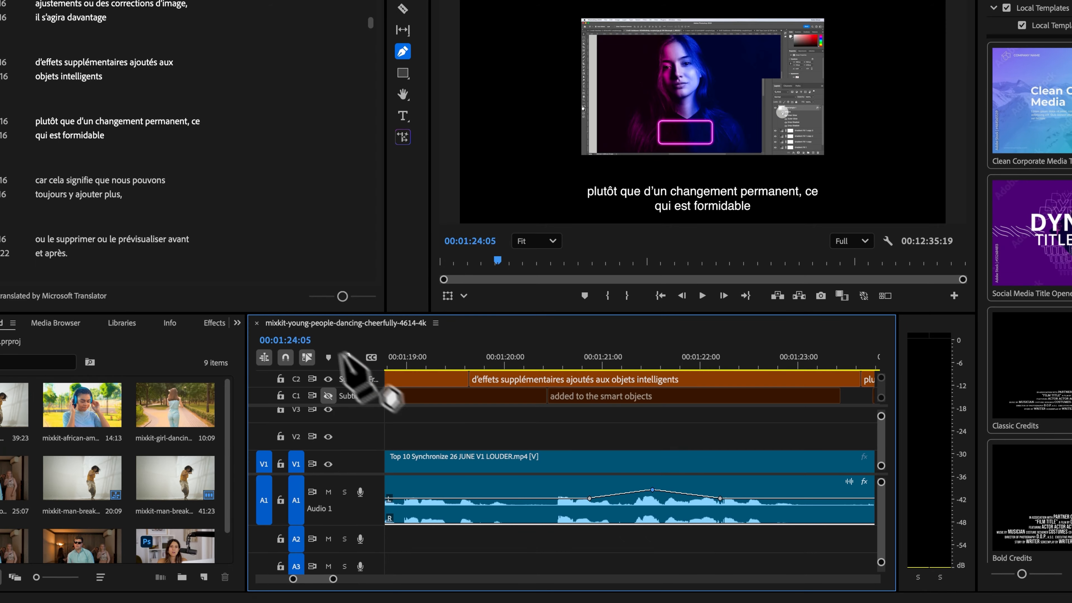
{"action": "key", "text": "v"}
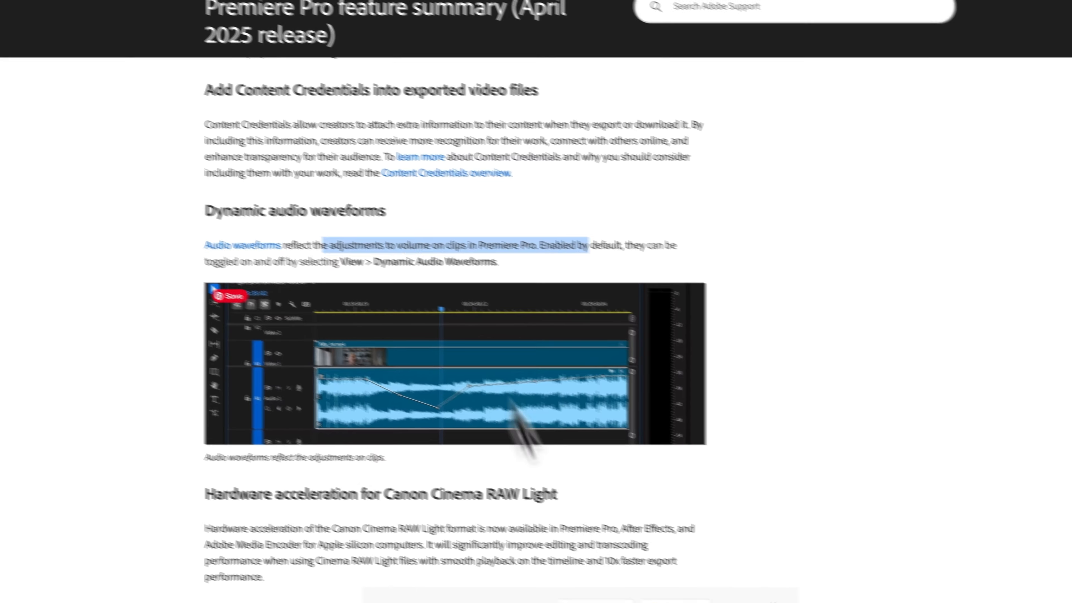
Step: Switch from the feature summary page back to Premiere Pro and examine where the AI-generated dancing clip meets the Top 10 Synchronize clip
{"action": "mouse_move", "coordinate": [897, 581]}
{"action": "left_click", "coordinate": [589, 573]}
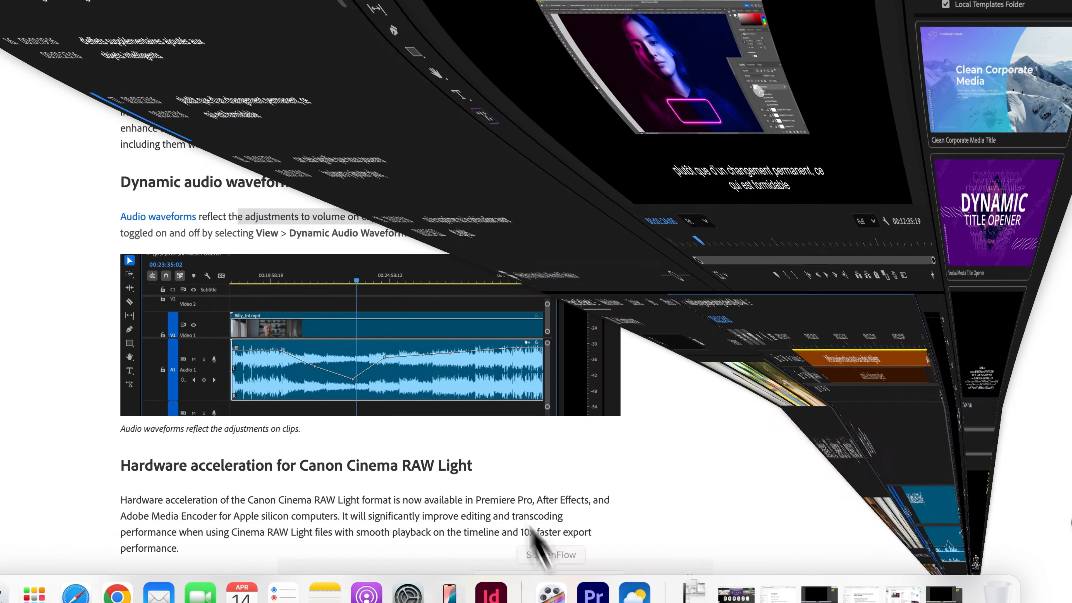
{"action": "scroll", "coordinate": [376, 453], "scroll_direction": "left", "scroll_amount": 10}
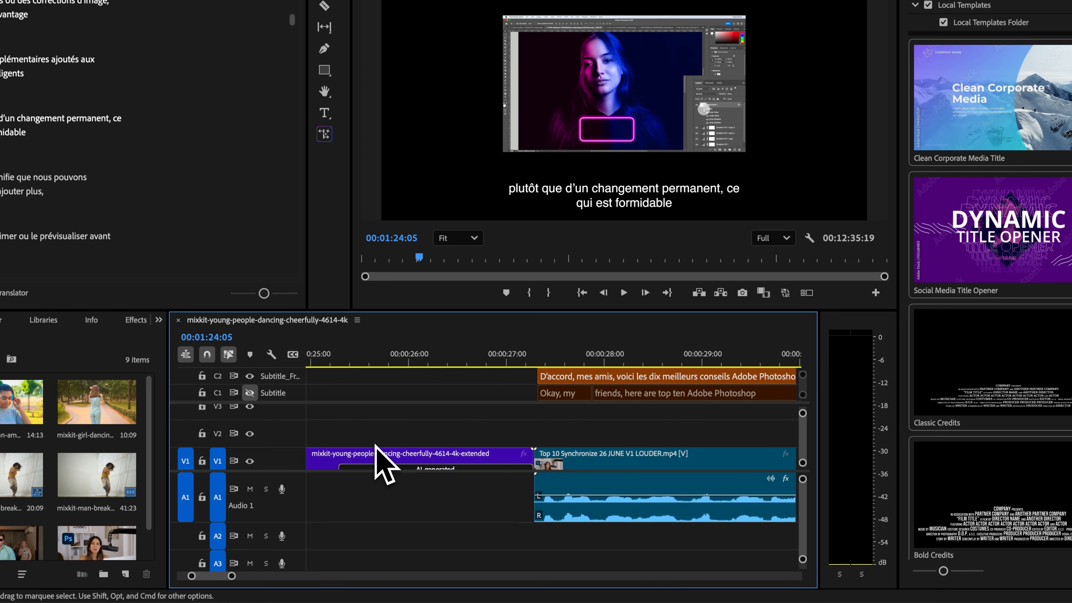
{"action": "scroll", "coordinate": [375, 453], "scroll_direction": "right", "scroll_amount": 2}
{"action": "key", "text": "="}
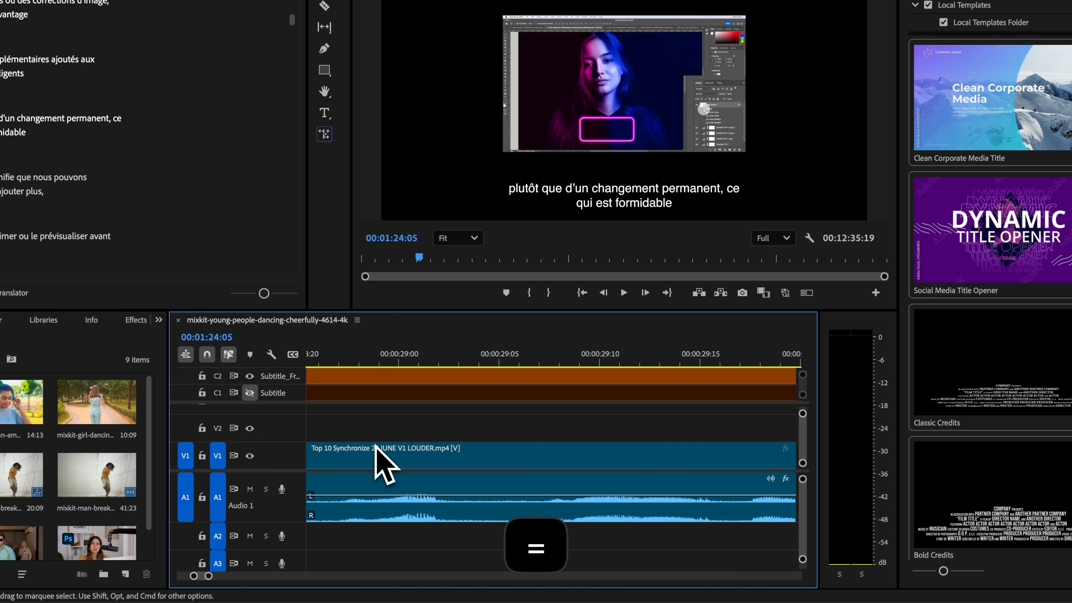
{"action": "scroll", "coordinate": [376, 454], "scroll_direction": "left", "scroll_amount": 3}
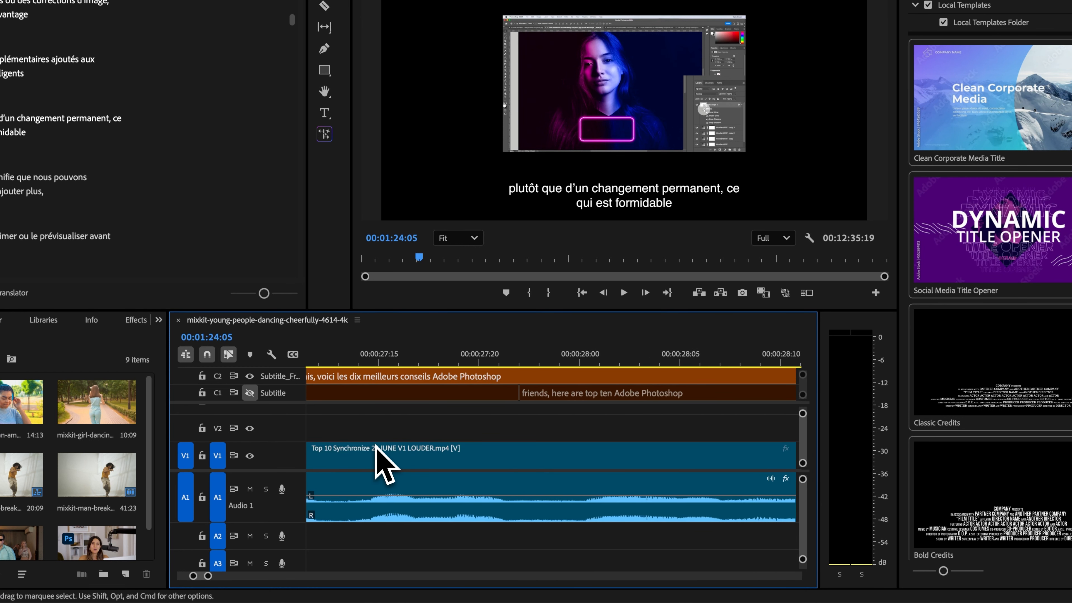
{"action": "scroll", "coordinate": [378, 453], "scroll_direction": "left", "scroll_amount": 2}
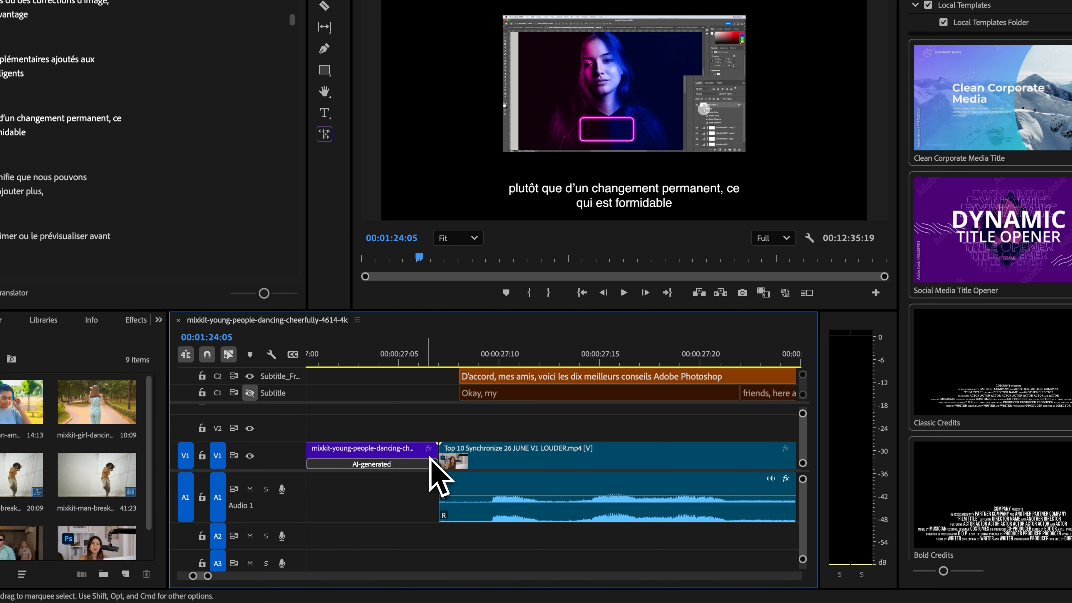
{"action": "left_click_drag", "start_coordinate": [430, 457], "coordinate": [436, 452]}
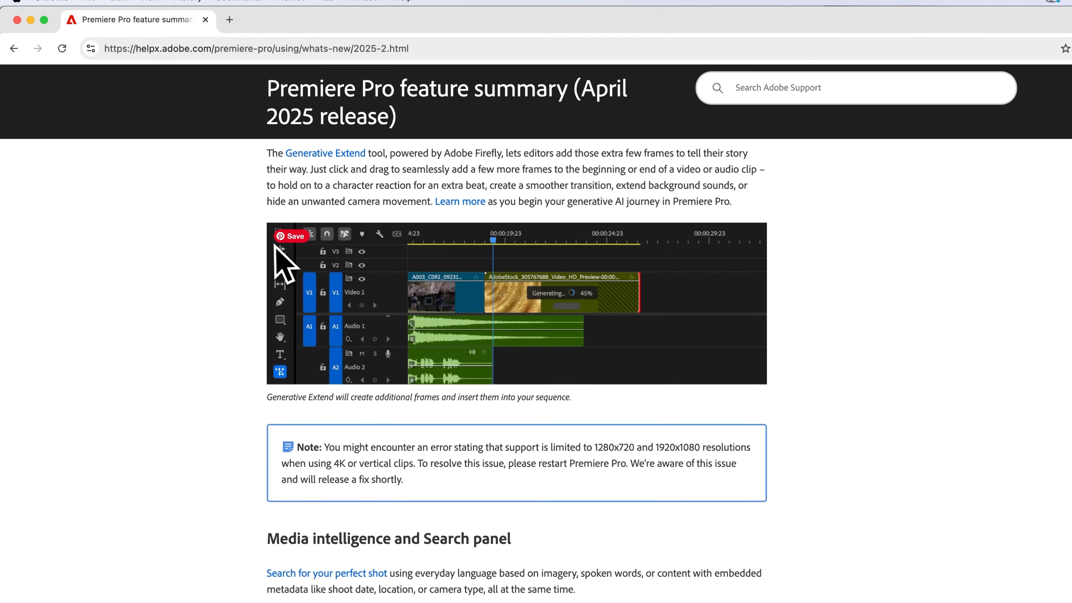
Step: Switch to the browser, review the Generative Extend section of the April 2025 feature summary page, and highlight the page title
{"action": "scroll", "coordinate": [275, 241], "scroll_direction": "up", "scroll_amount": 5}
{"action": "scroll", "coordinate": [275, 241], "scroll_direction": "down", "scroll_amount": 4}
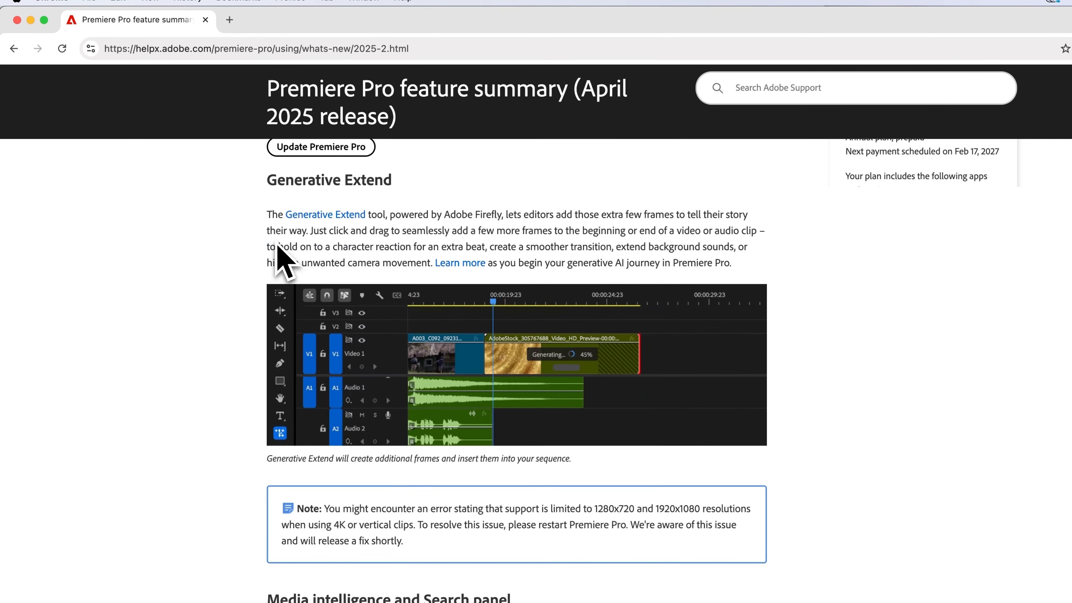
{"action": "scroll", "coordinate": [277, 245], "scroll_direction": "down", "scroll_amount": 2}
{"action": "scroll", "coordinate": [276, 245], "scroll_direction": "down", "scroll_amount": 1}
{"action": "scroll", "coordinate": [279, 249], "scroll_direction": "up", "scroll_amount": 2}
{"action": "scroll", "coordinate": [278, 249], "scroll_direction": "down", "scroll_amount": 3}
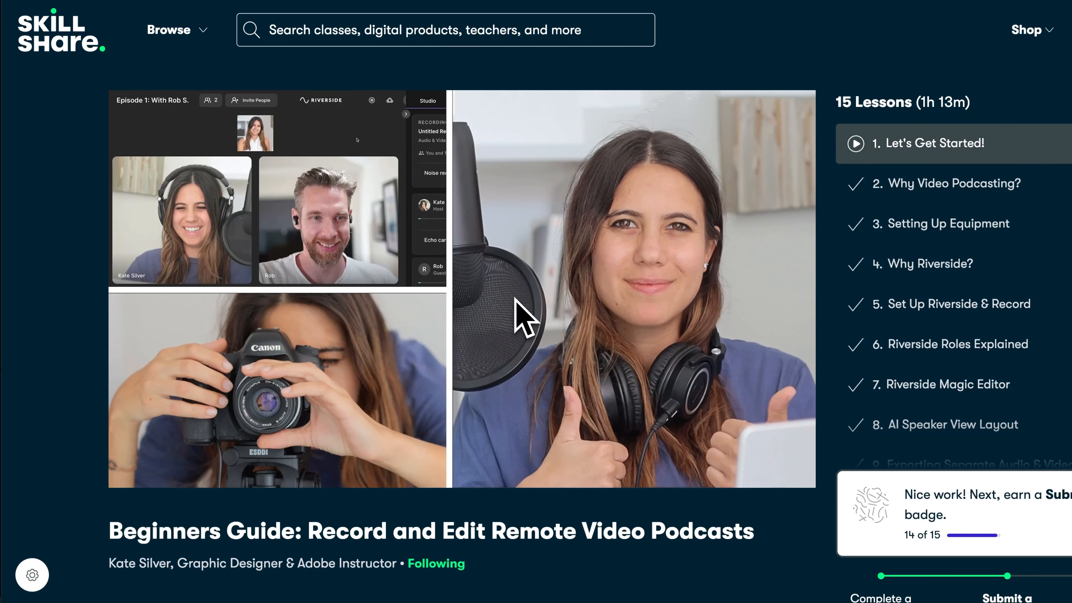
{"action": "left_click", "coordinate": [514, 311]}
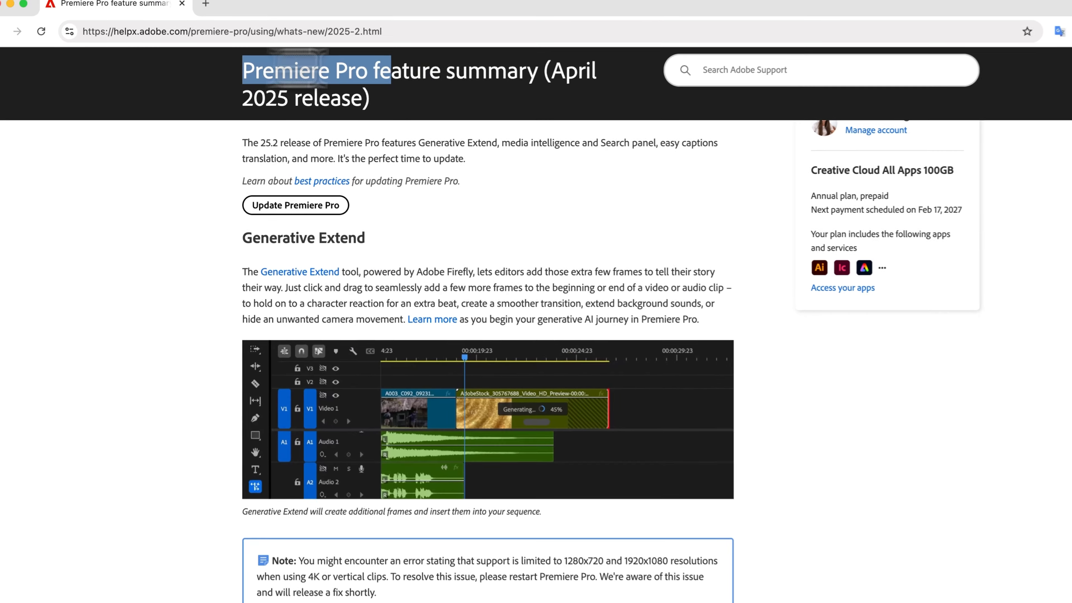
{"action": "left_click_drag", "start_coordinate": [391, 69], "coordinate": [614, 78]}
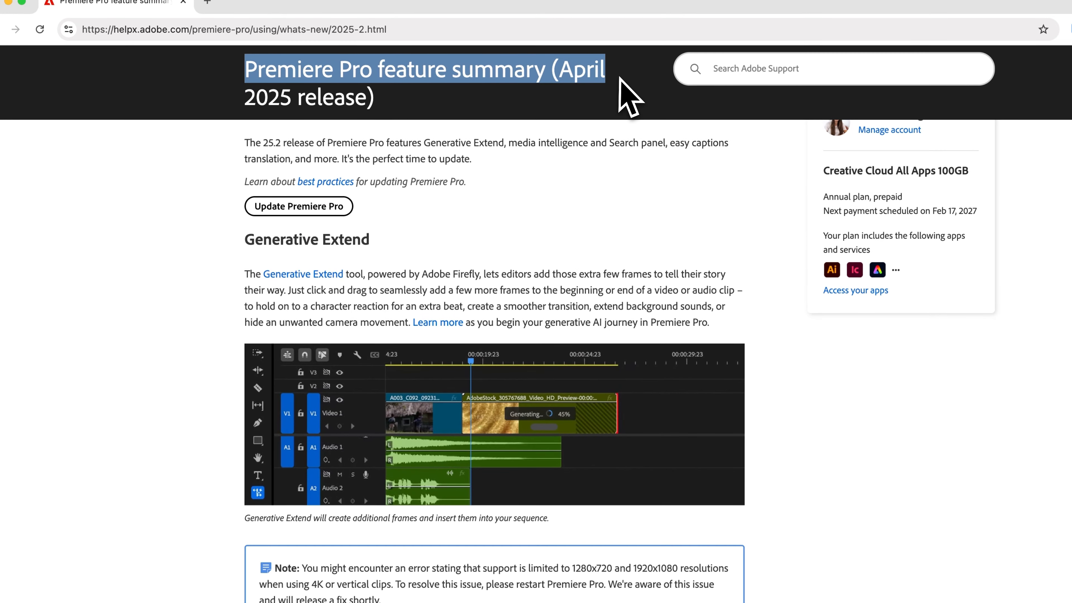